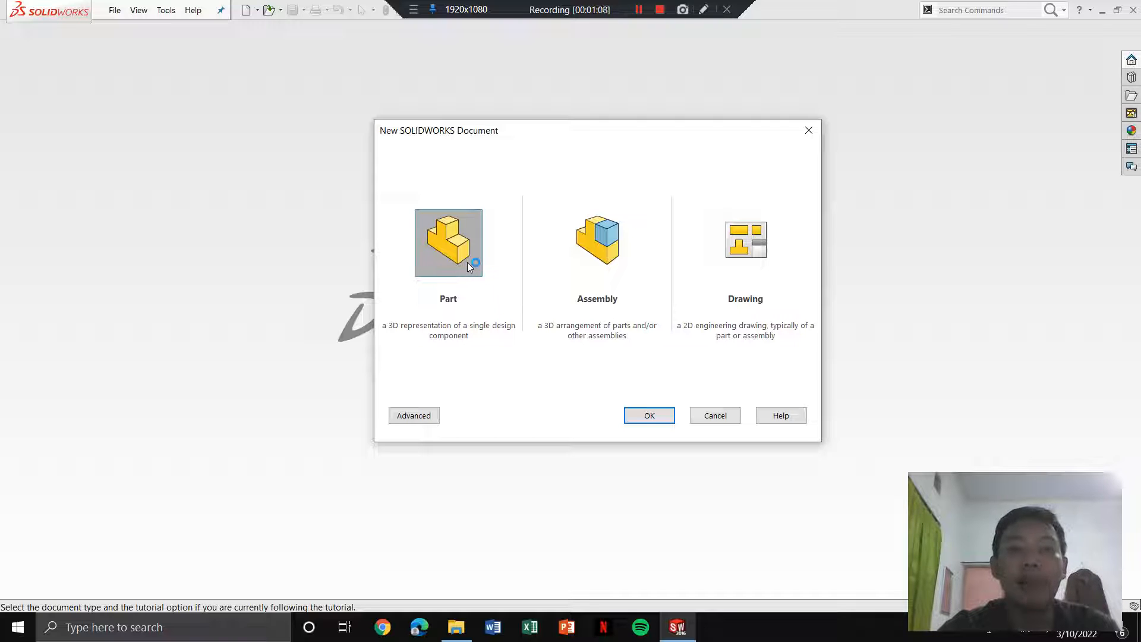
Step: Create a new part document
left_click(648, 418)
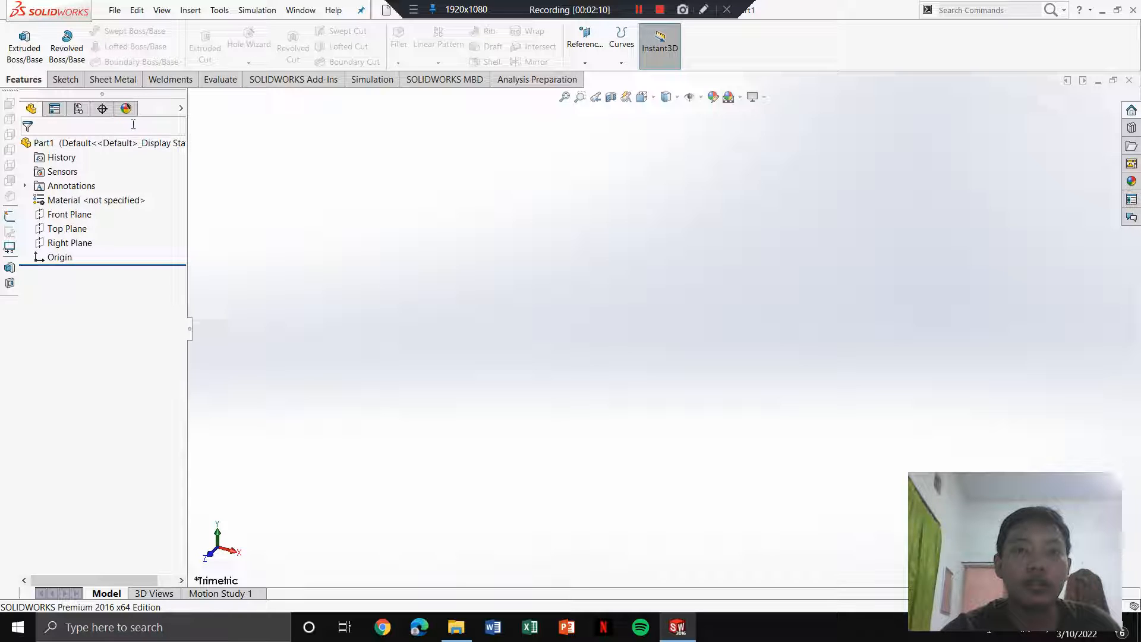
left_click(63, 80)
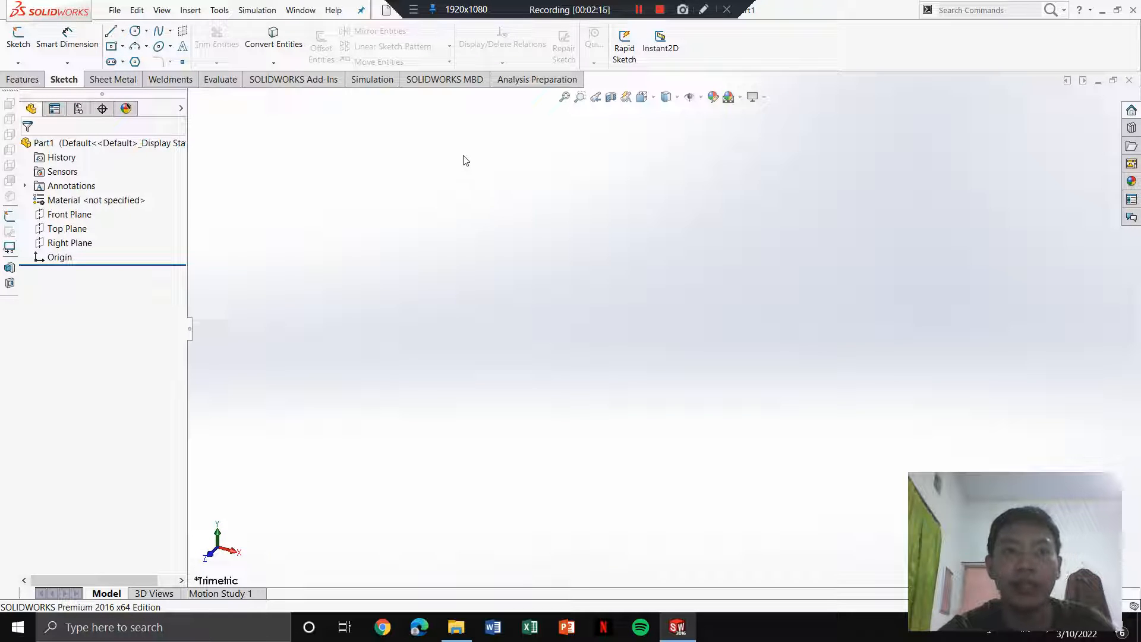
left_click(130, 83)
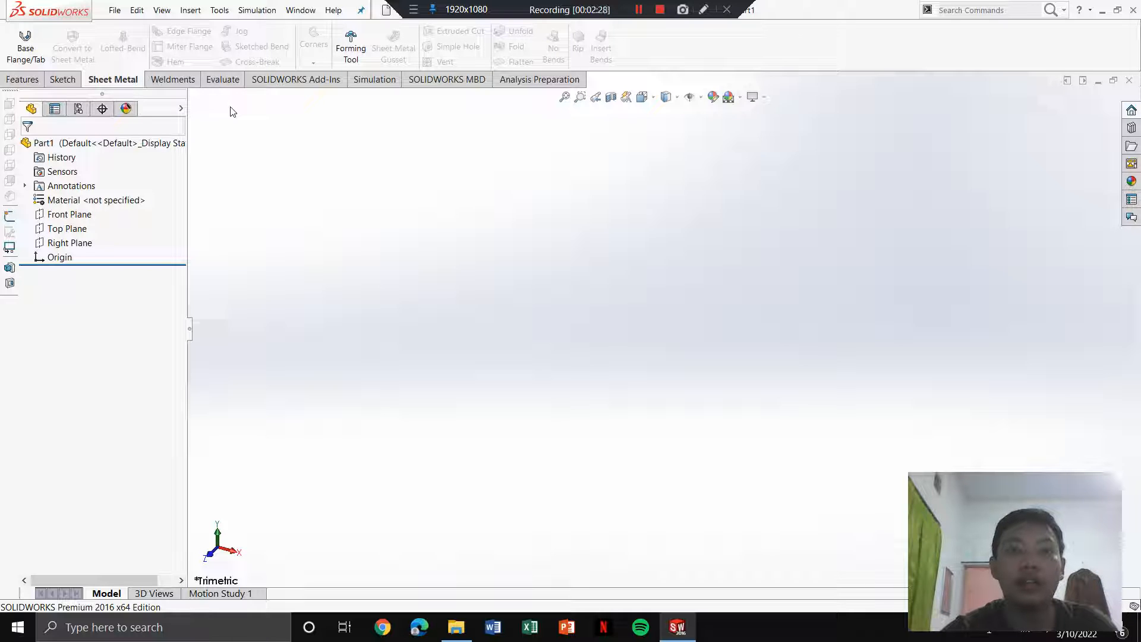
left_click(192, 83)
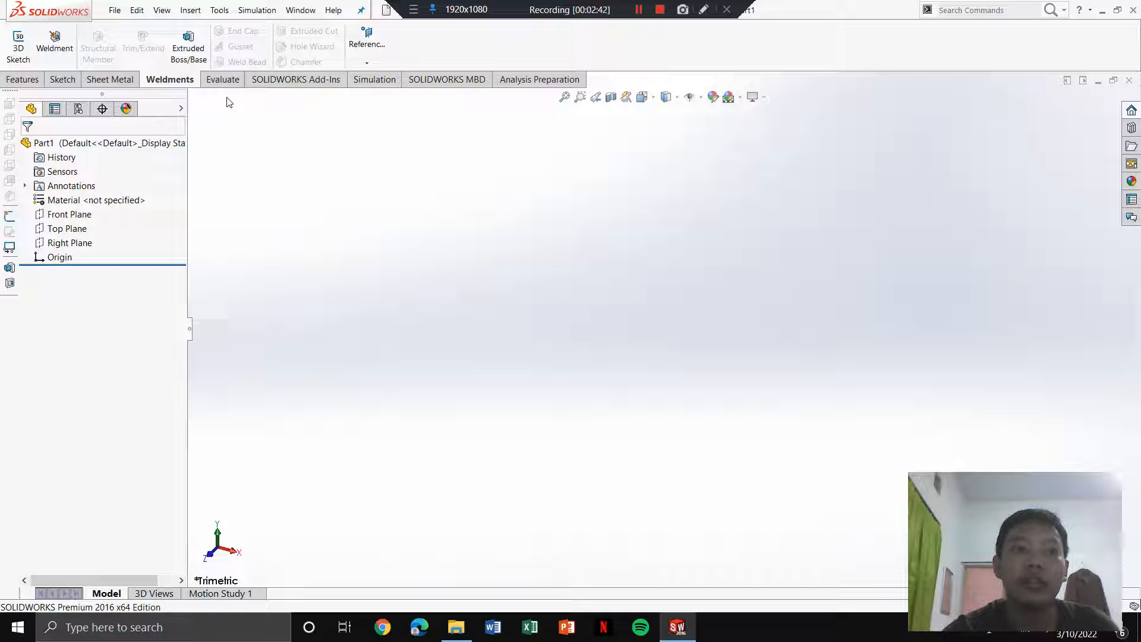
left_click(385, 83)
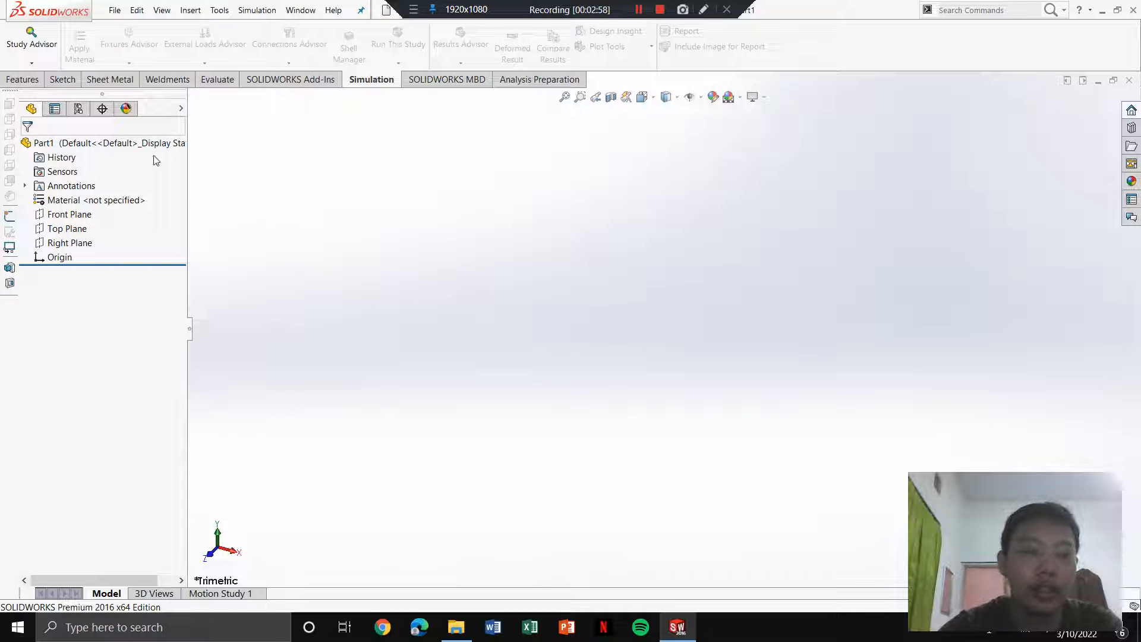
left_click(74, 83)
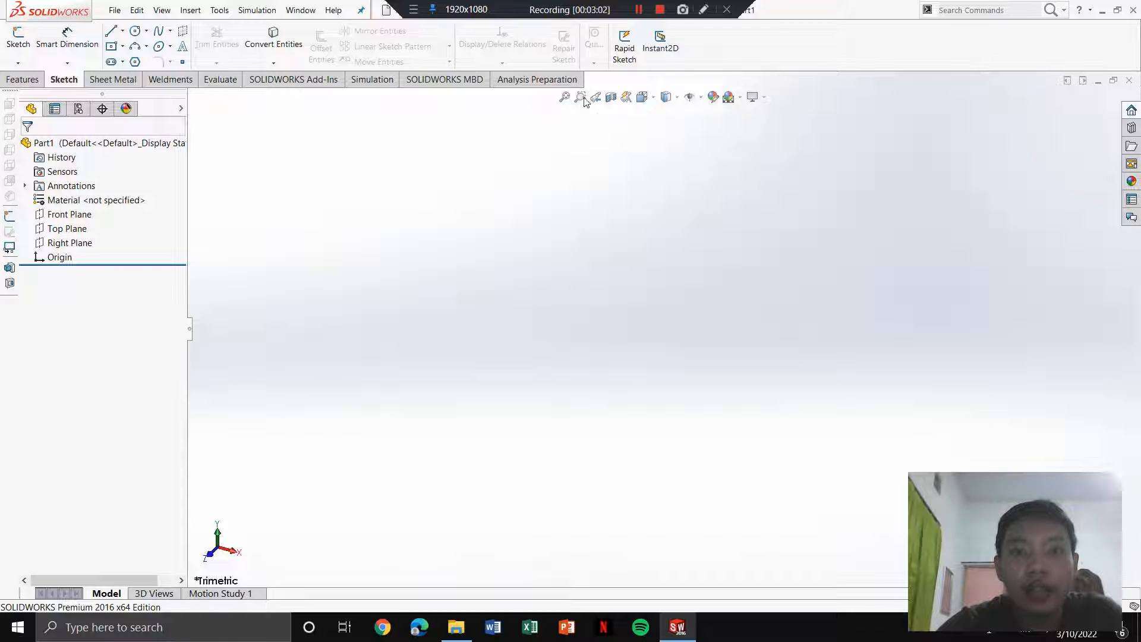
left_click(678, 99)
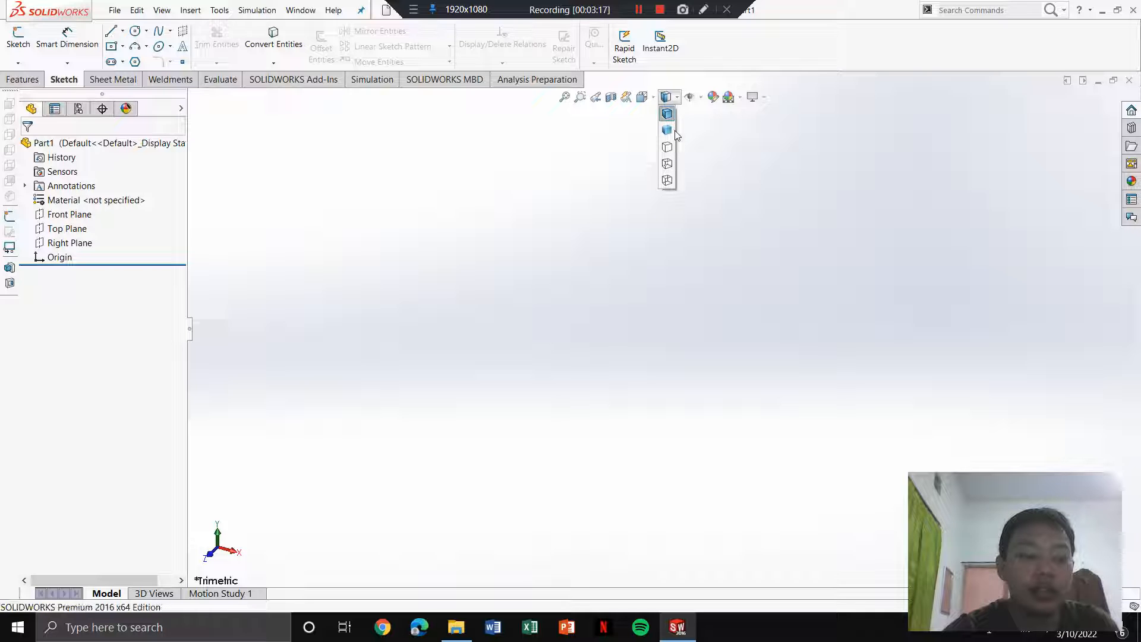
left_click(692, 100)
left_click(644, 98)
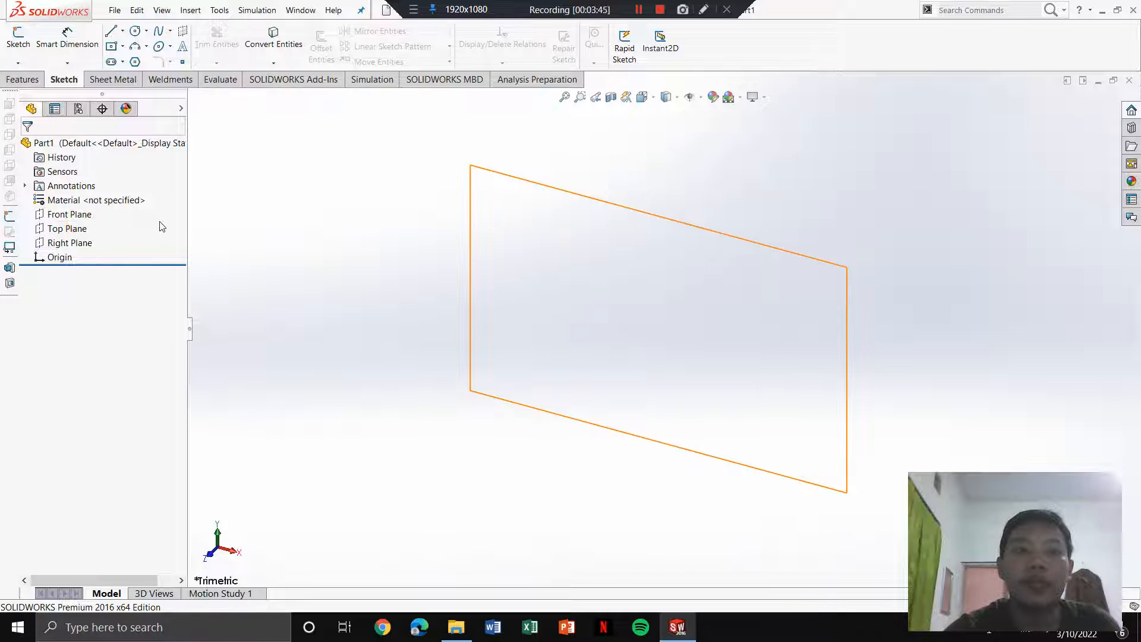
Step: Start a new sketch on the Top Plane
left_click(69, 219)
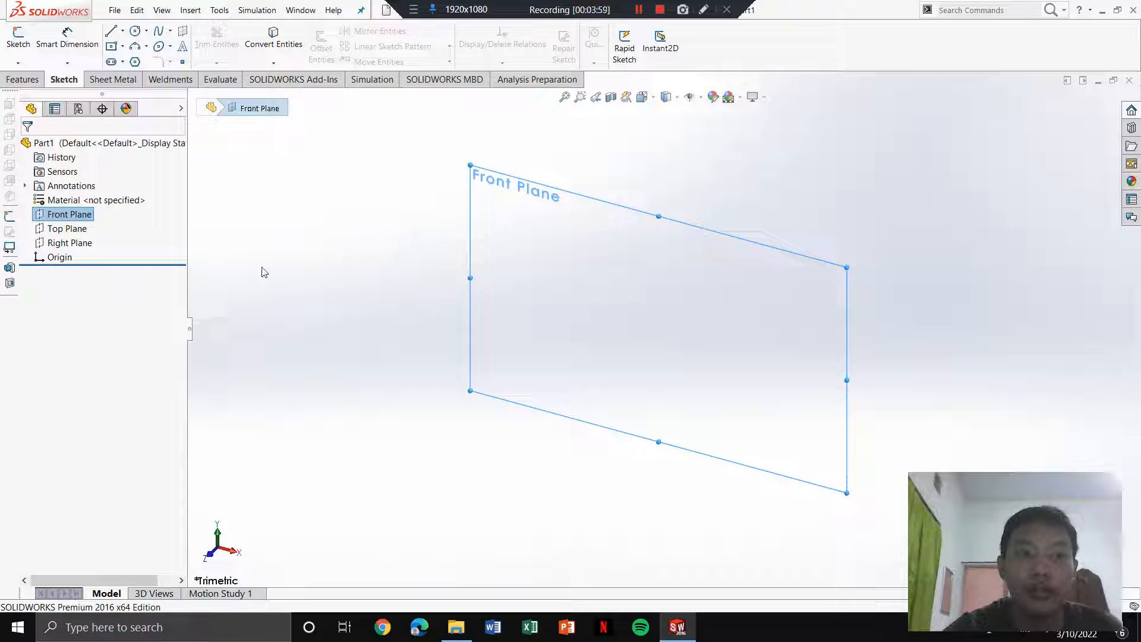
left_click(82, 226)
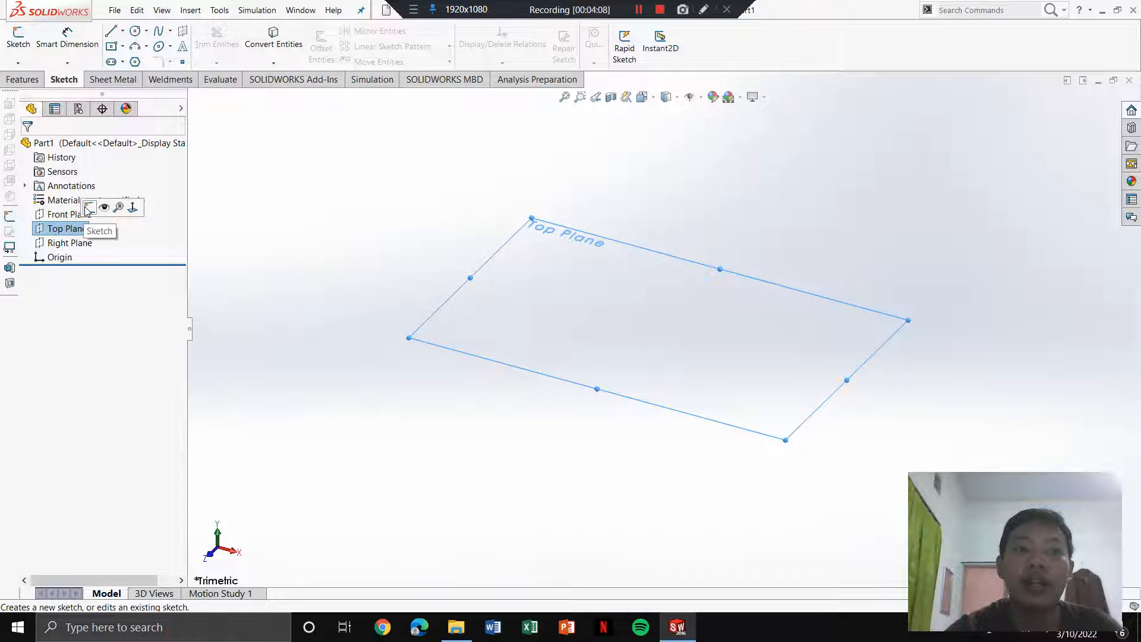
left_click(88, 208)
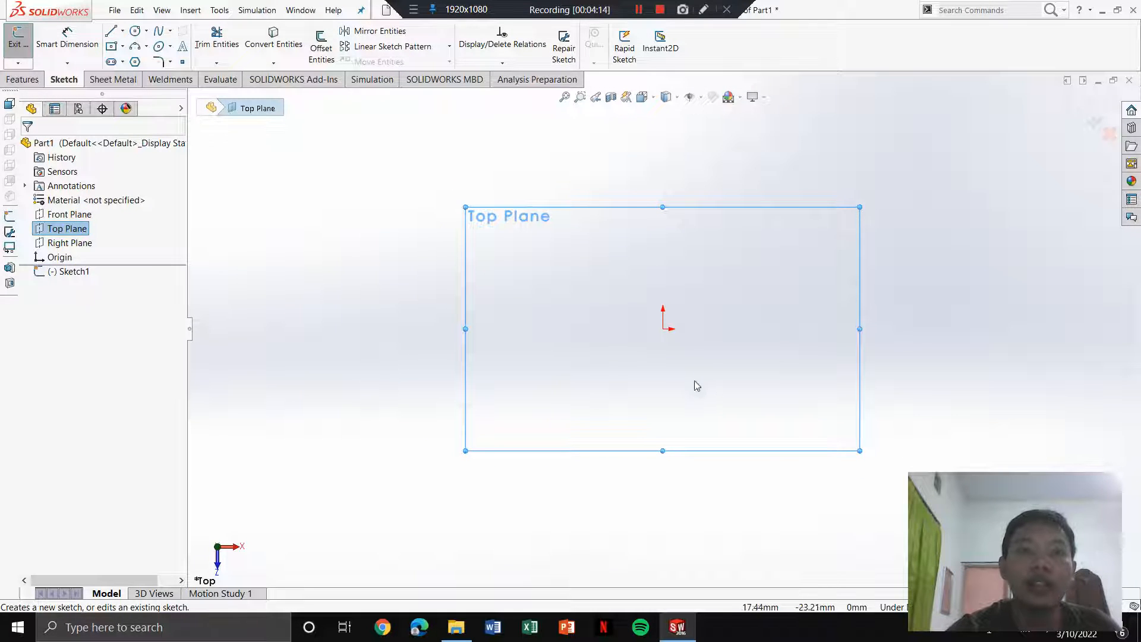
left_click(123, 31)
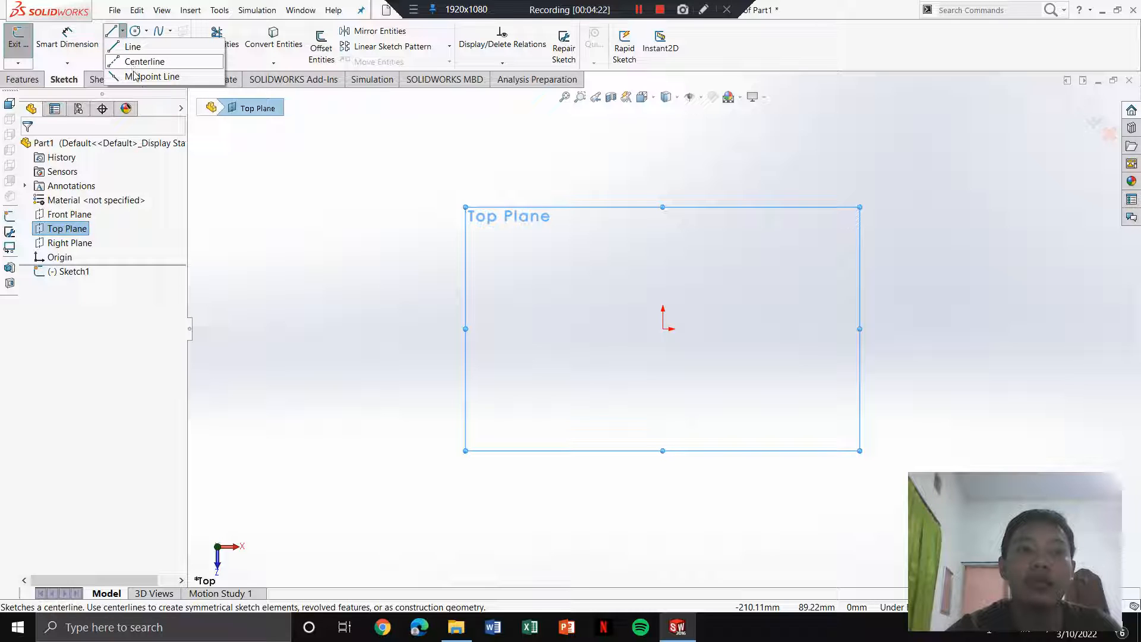
left_click(258, 160)
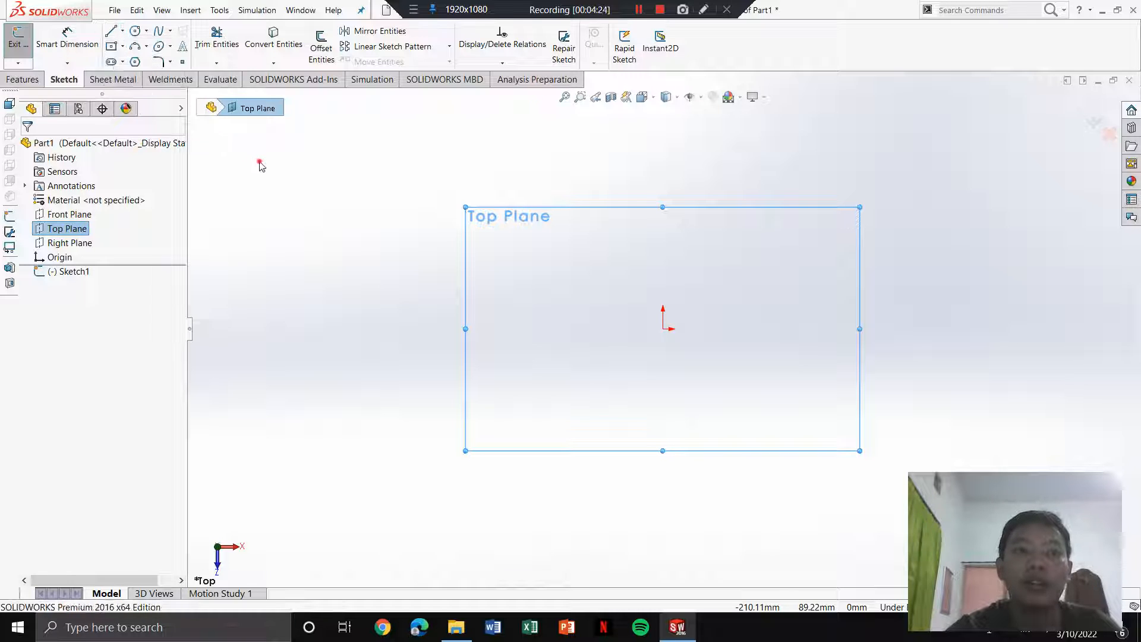
left_click(146, 31)
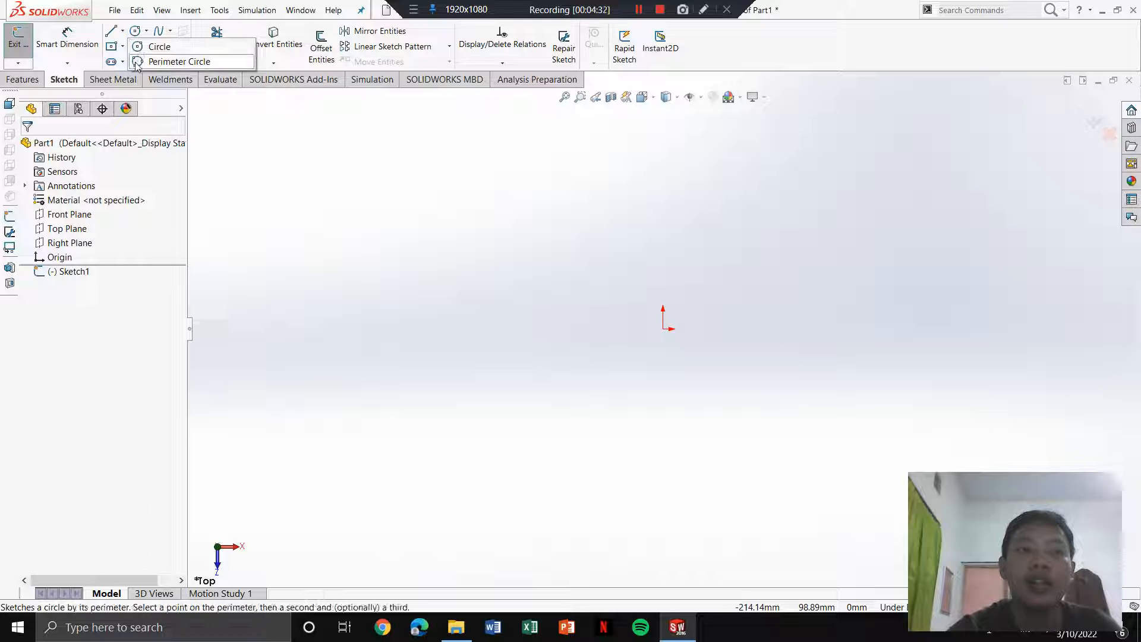
left_click(170, 32)
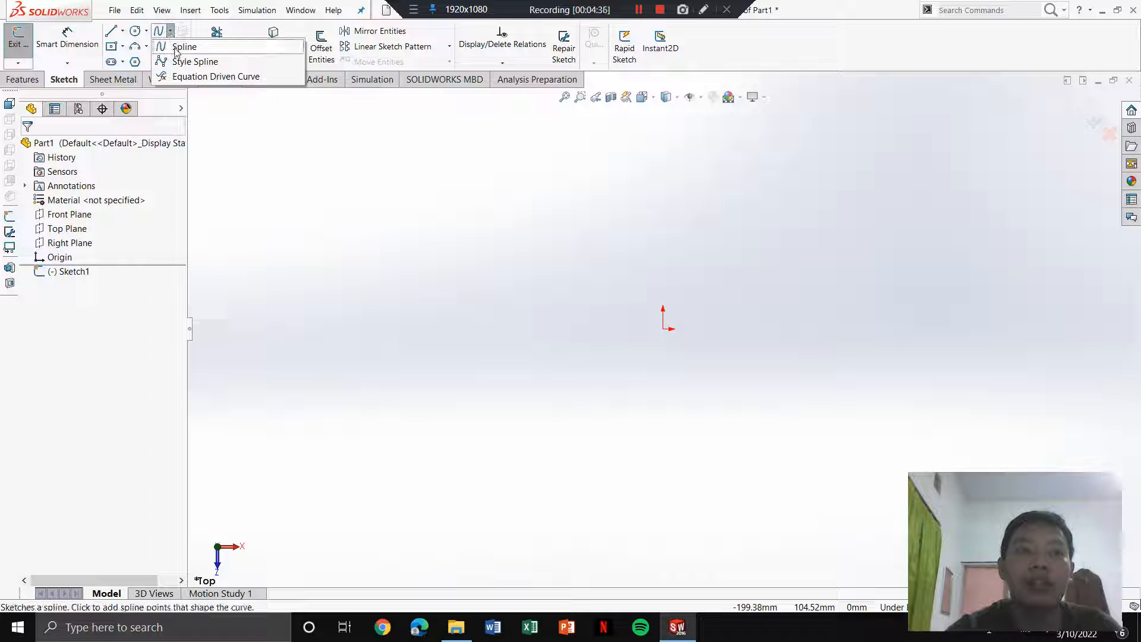
left_click(122, 47)
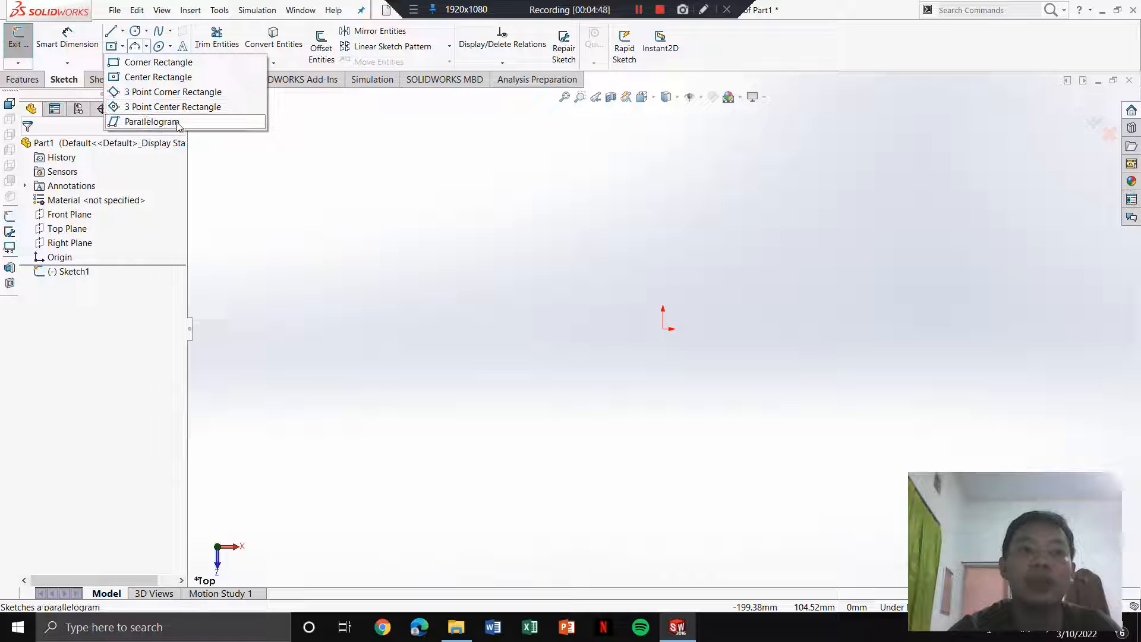
left_click(252, 175)
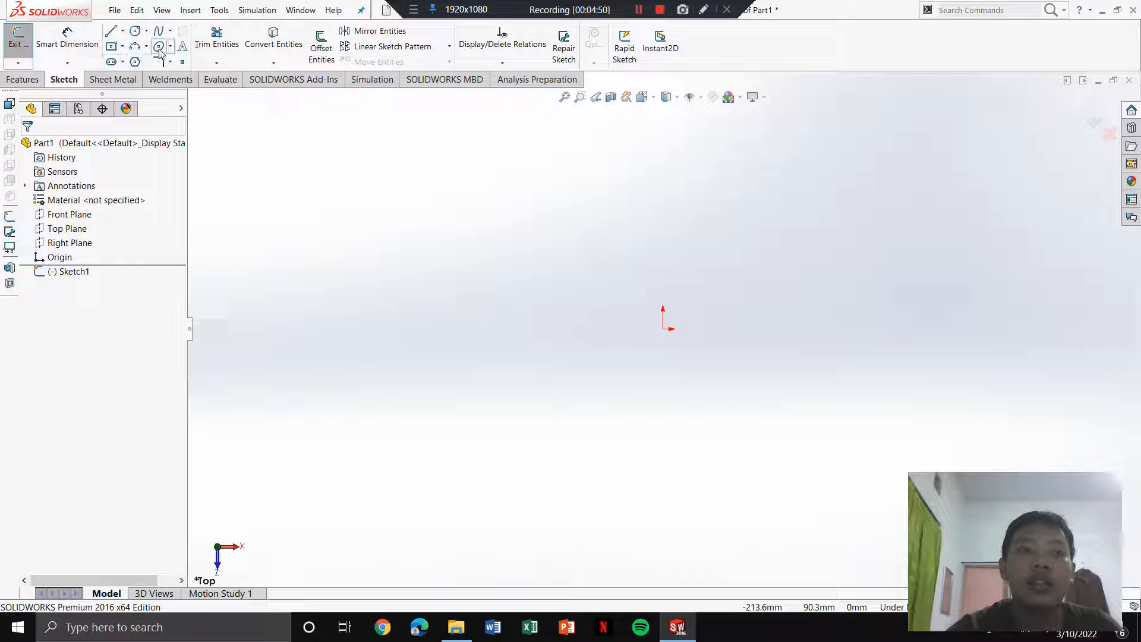
left_click(137, 52)
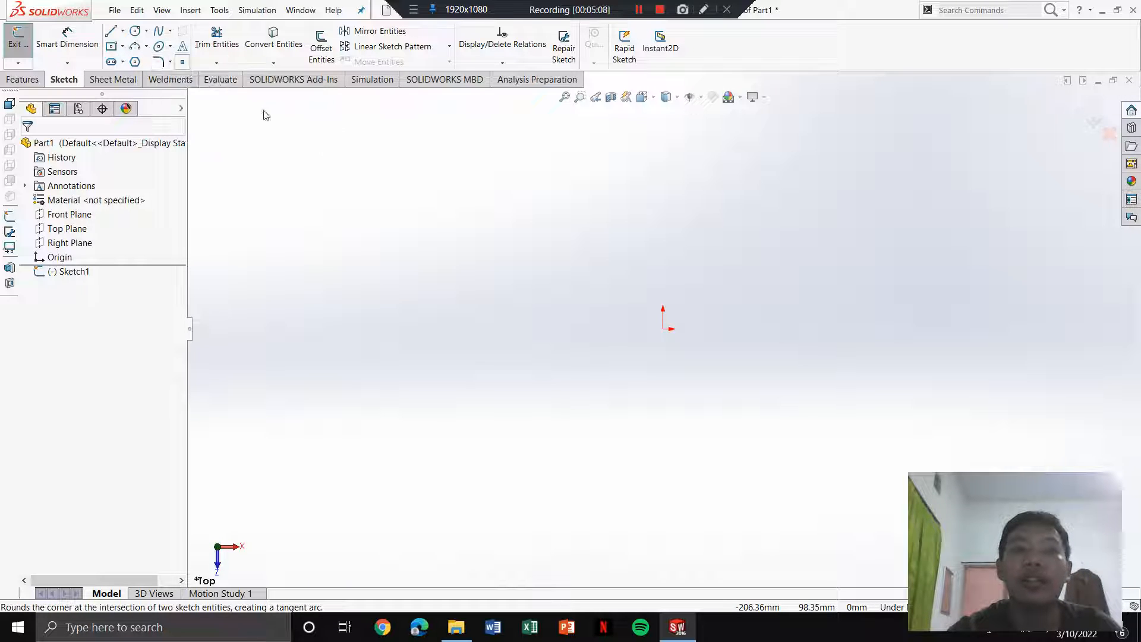
Step: Sketch a circle centred on the origin with a radius of about 66 mm
left_click(134, 32)
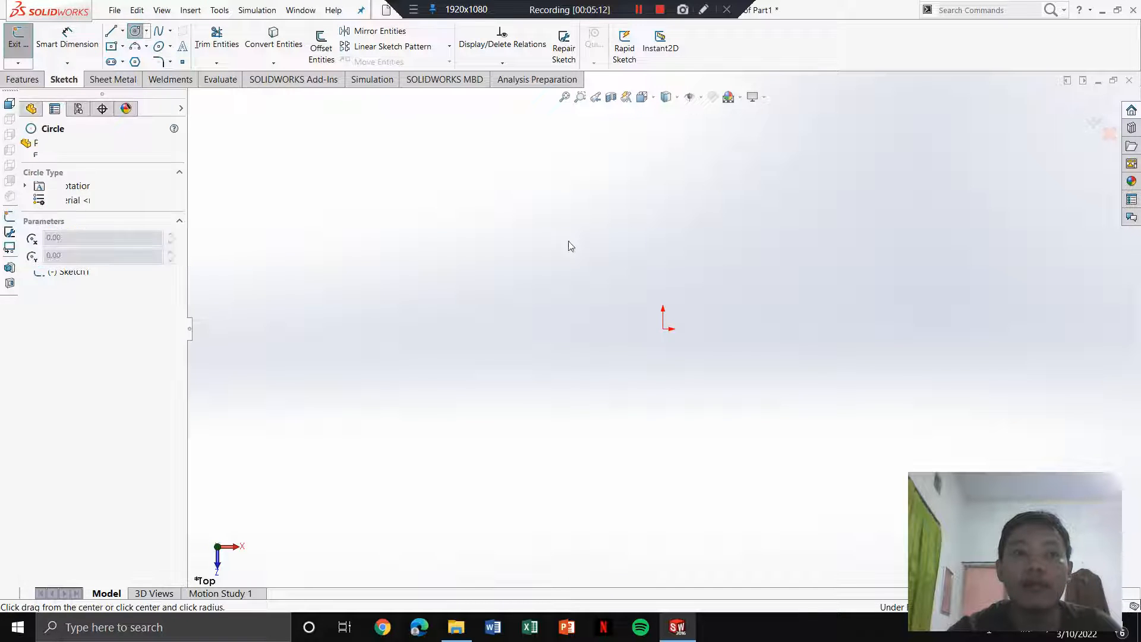
left_click(663, 329)
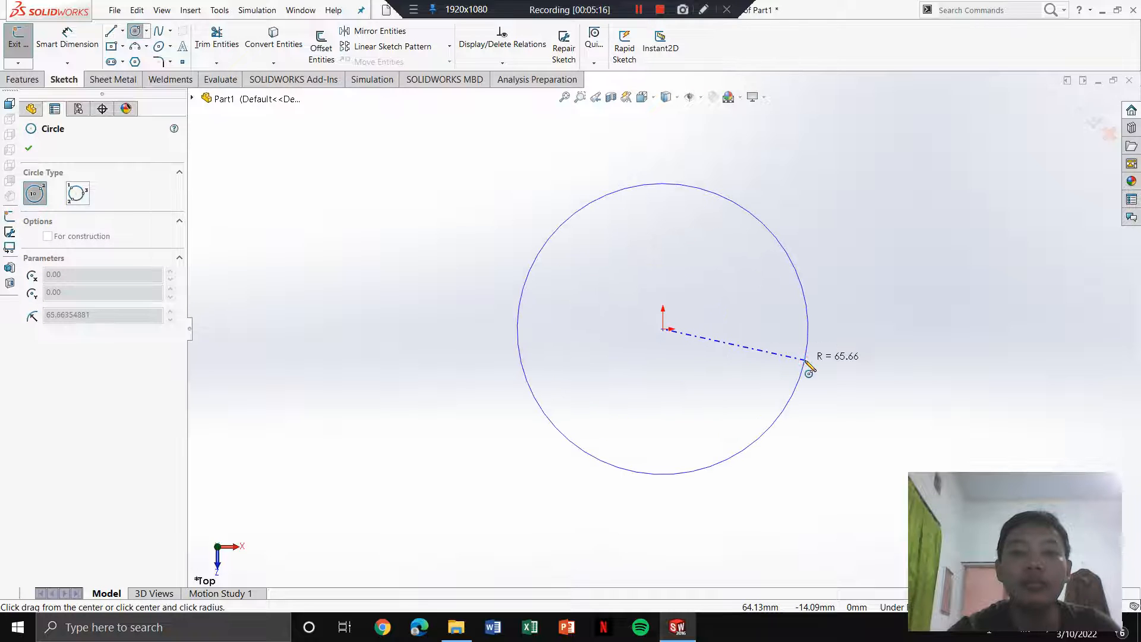
left_click(805, 360)
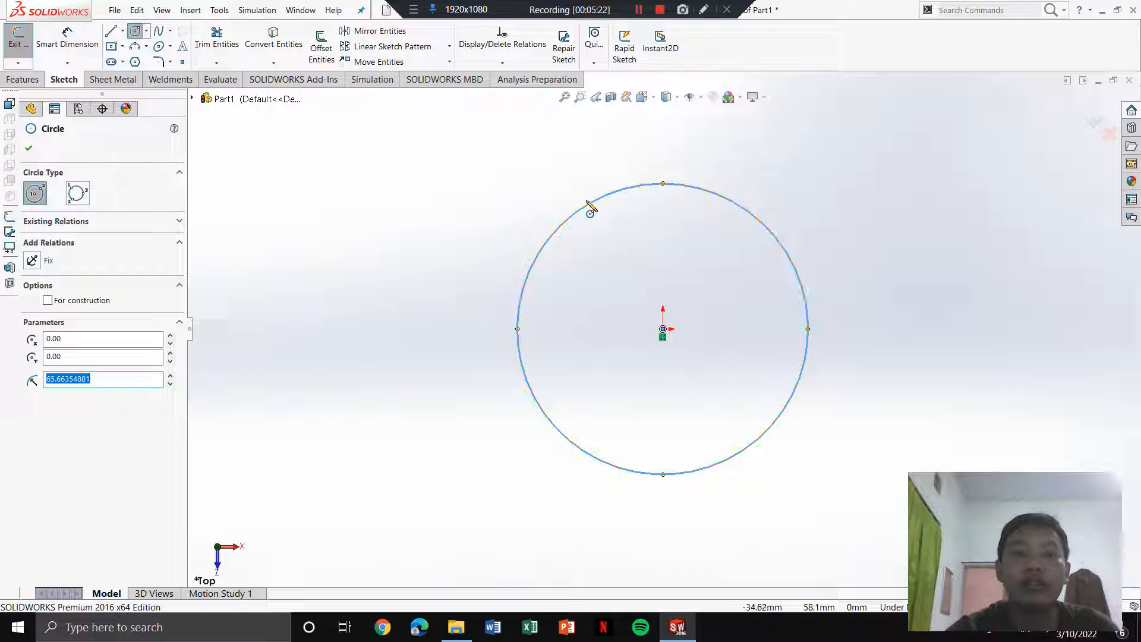
left_click(29, 148)
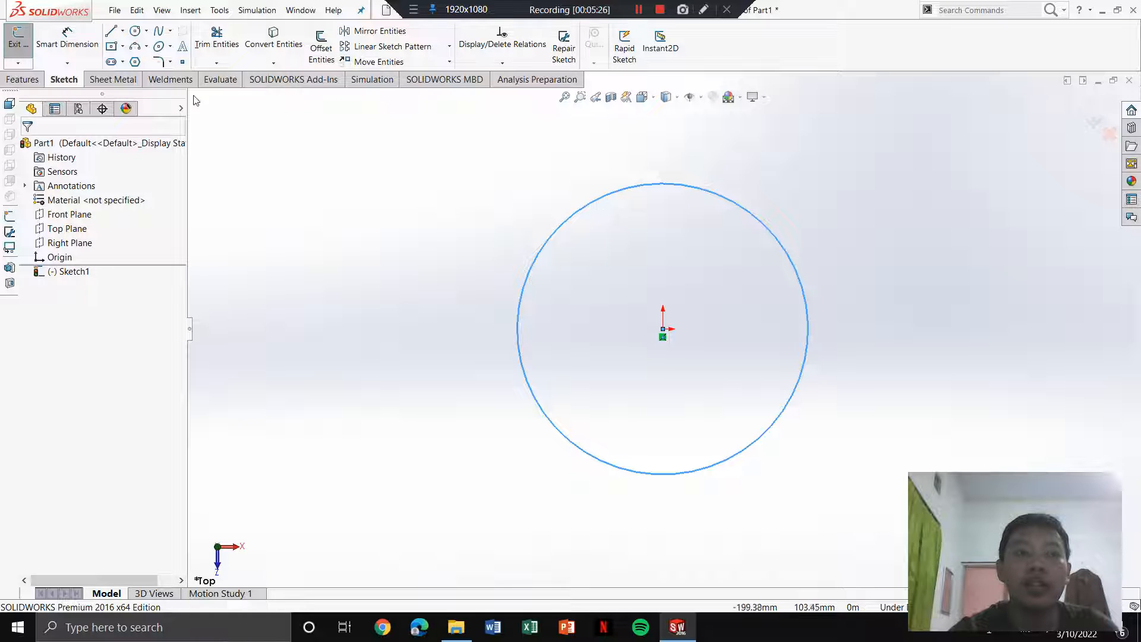
Step: Dimension the circle's diameter and set it to 50 mm
left_click(69, 36)
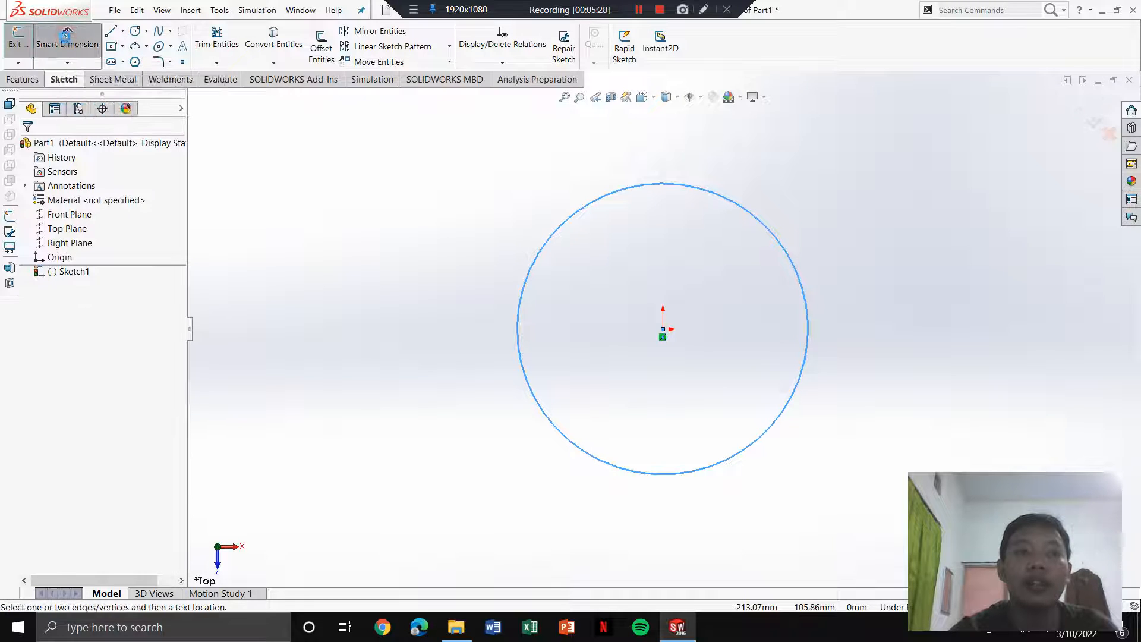
left_click(568, 227)
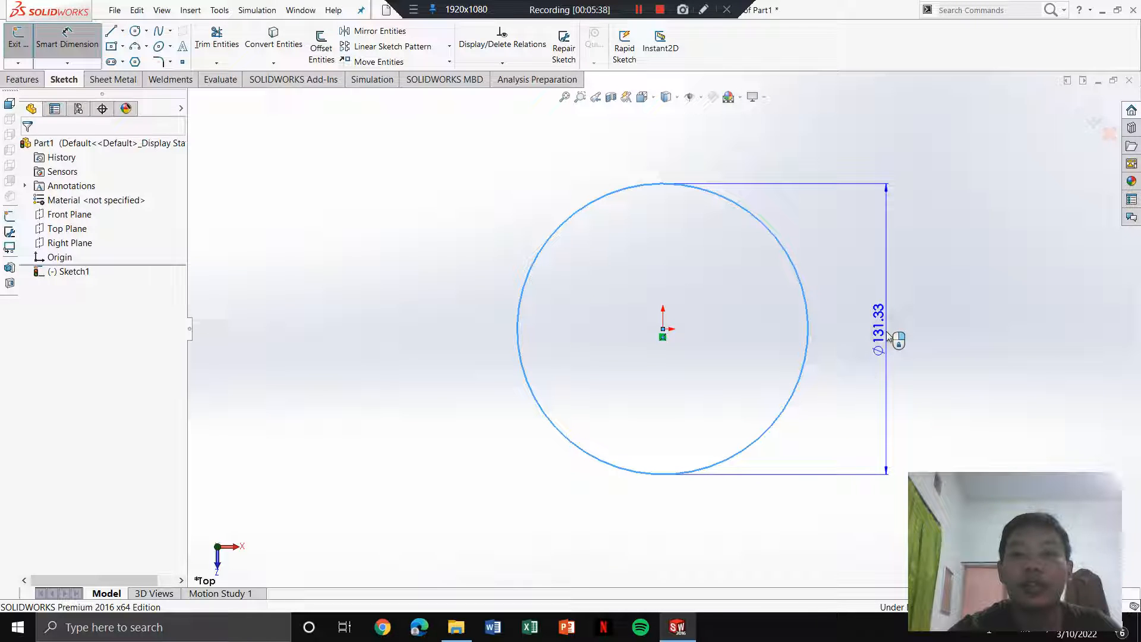
left_click(886, 330)
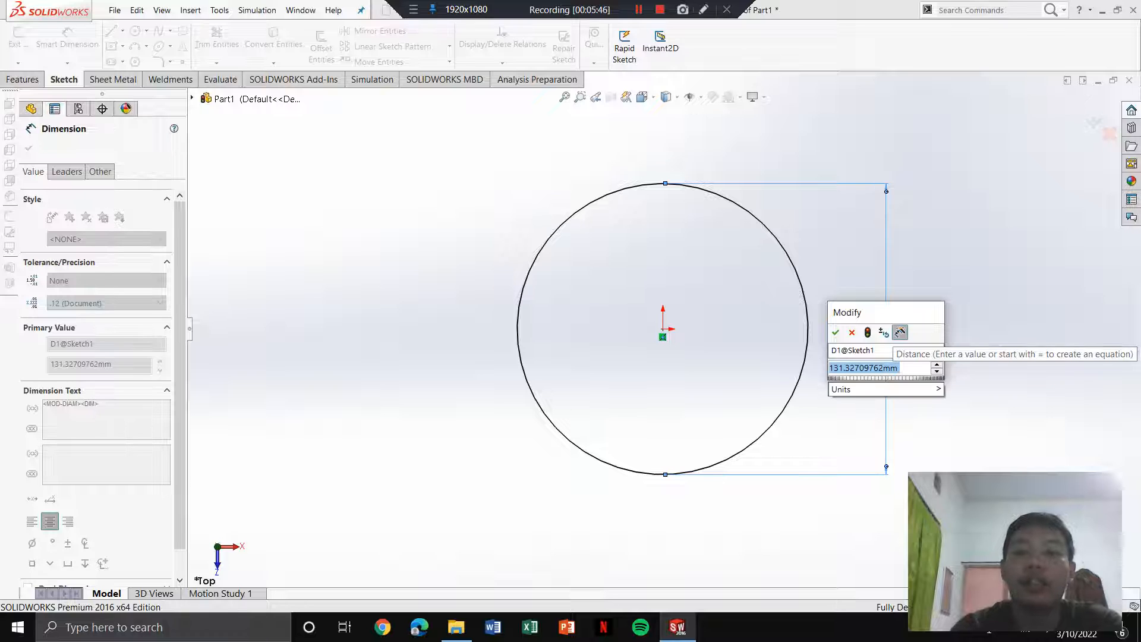
type("50")
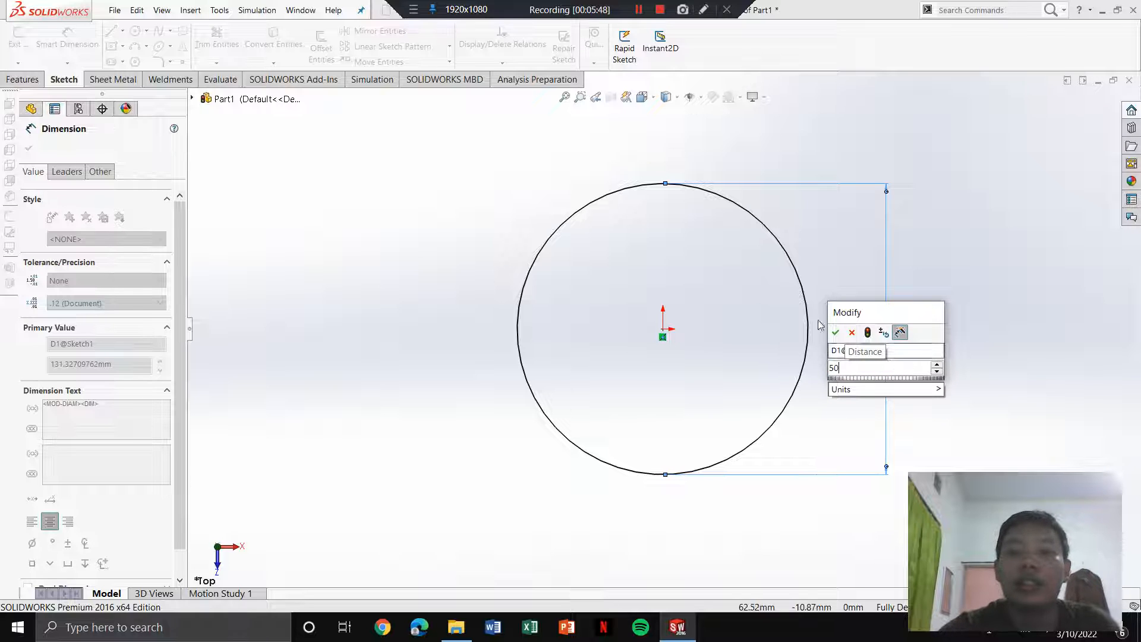
key("Return")
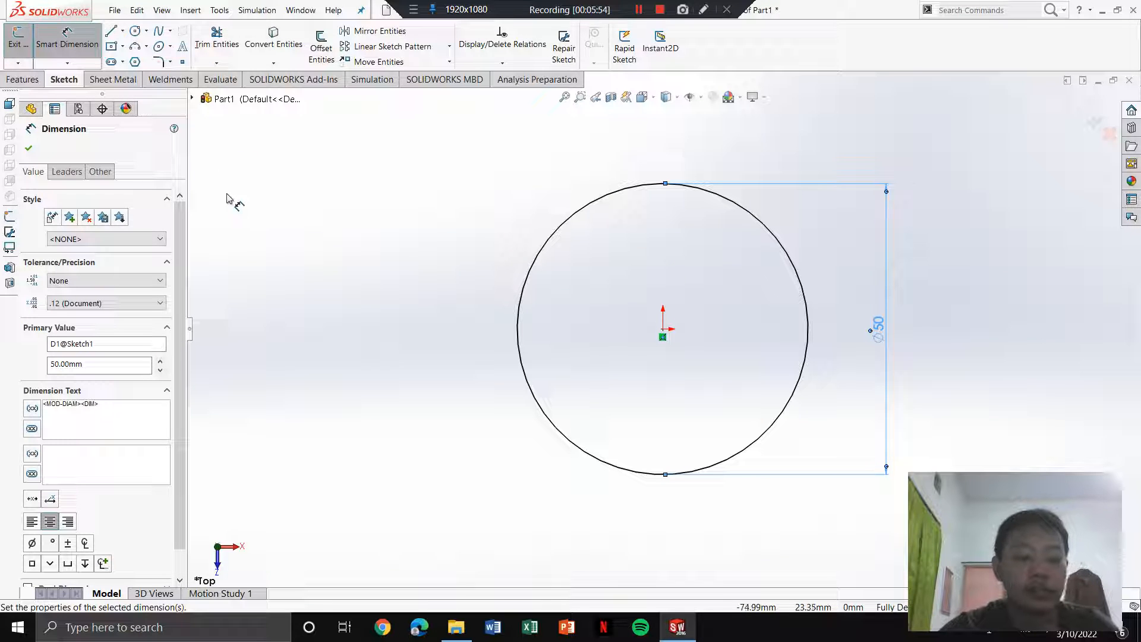
Step: Draw a horizontal line from the origin to the circle's right quadrant point, 25 mm long
left_click(112, 35)
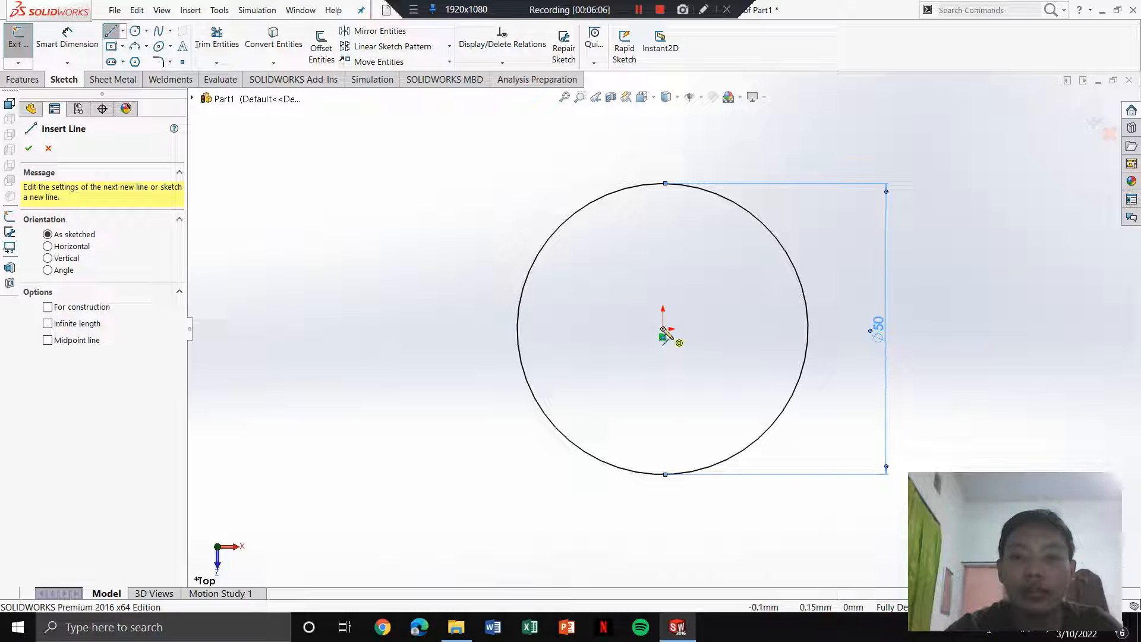
left_click(663, 331)
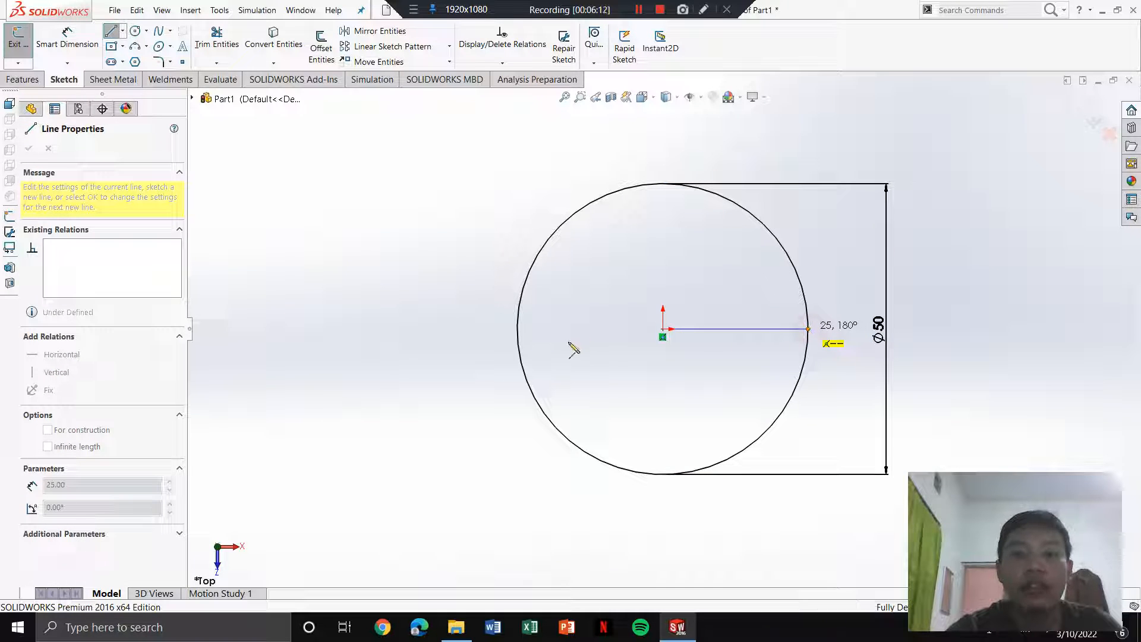
left_click(808, 329)
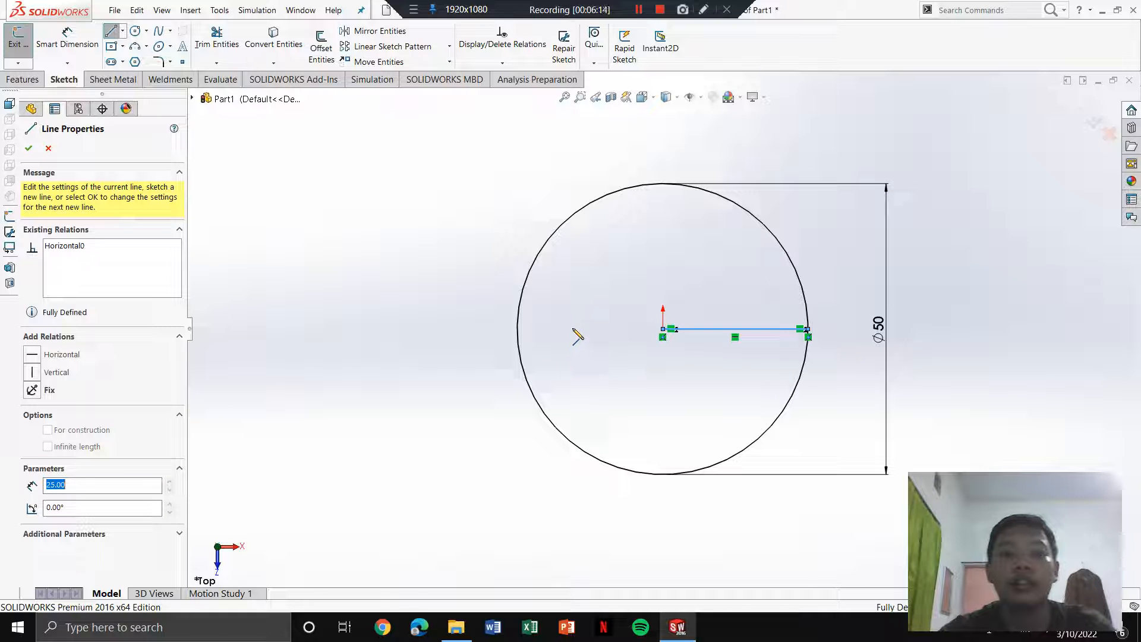
key("Escape")
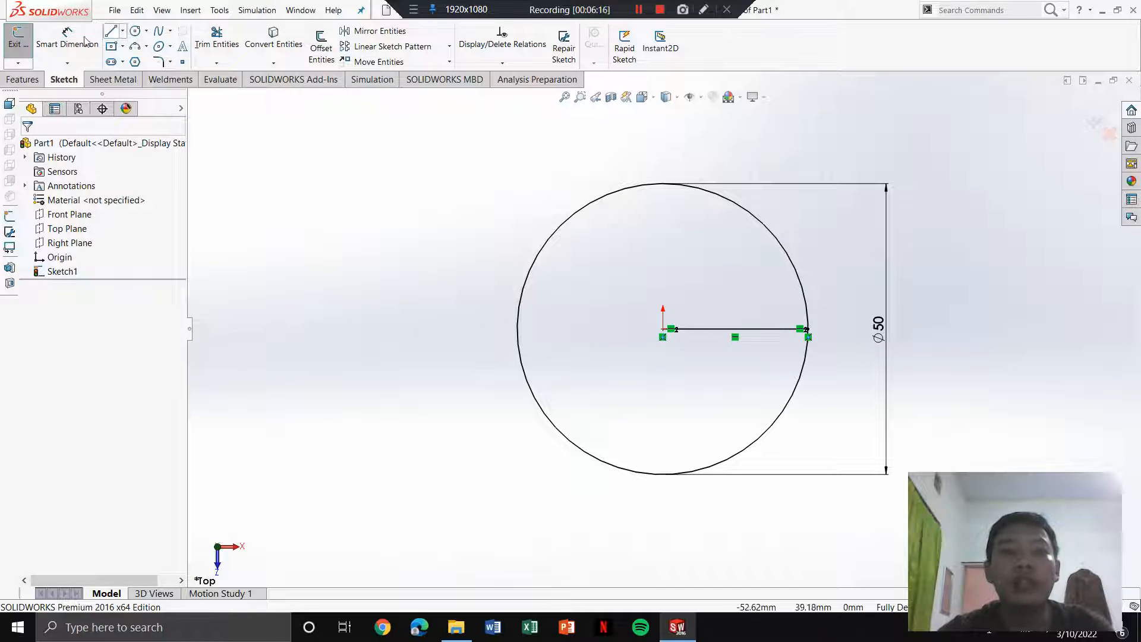
Step: Draw a vertical line from the circle's top quadrant point down to the origin, 25 mm long
left_click(111, 31)
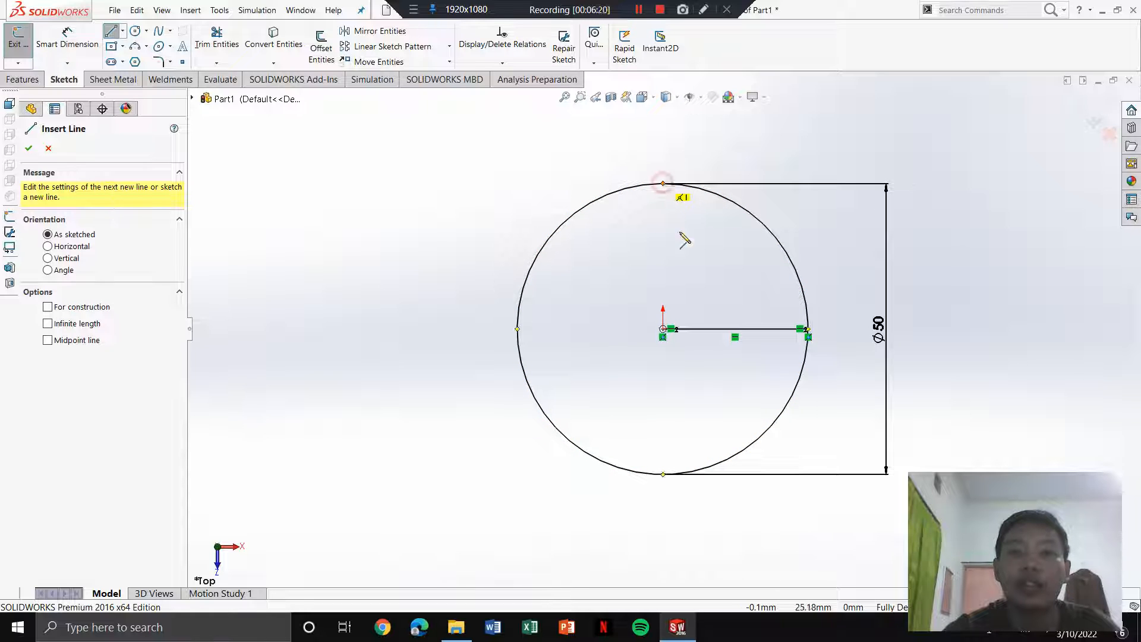
left_click(662, 183)
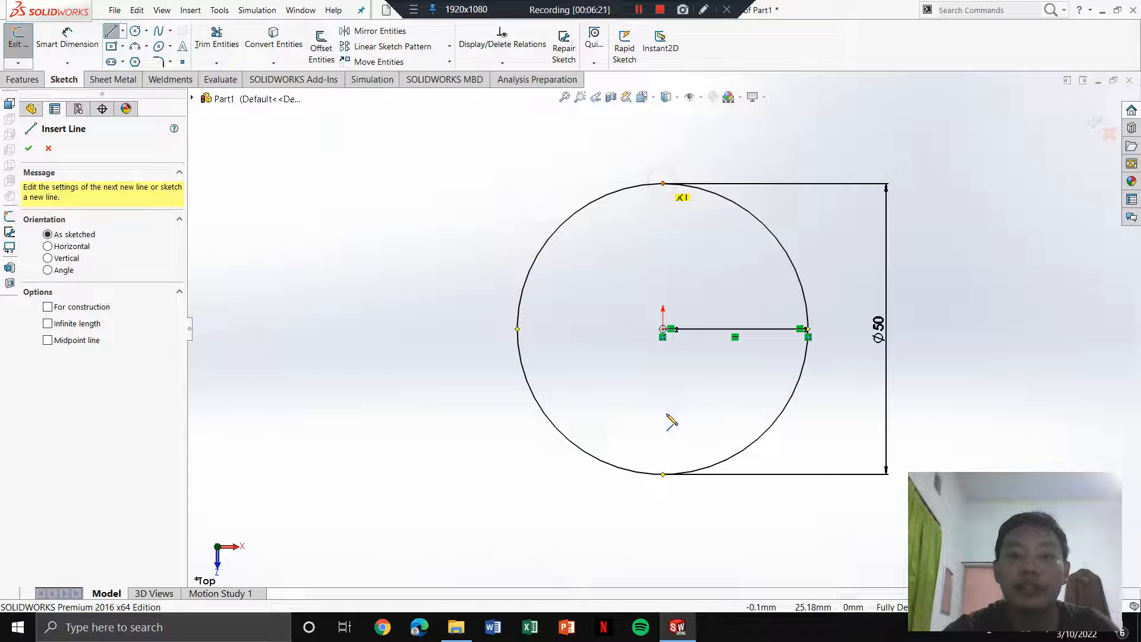
left_click(662, 329)
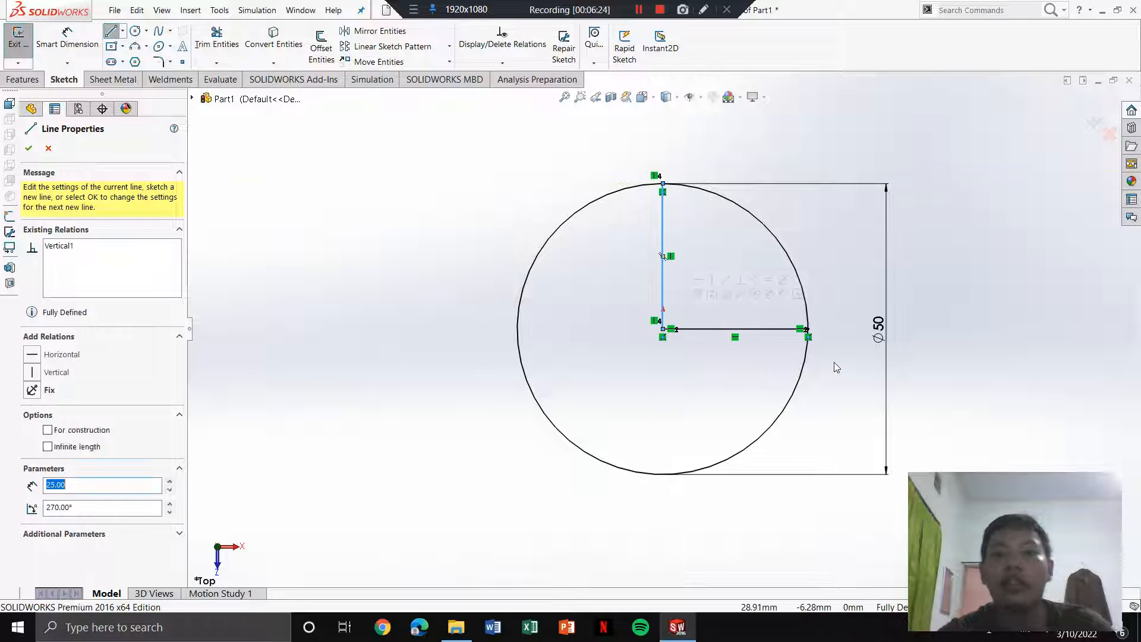
key("Escape")
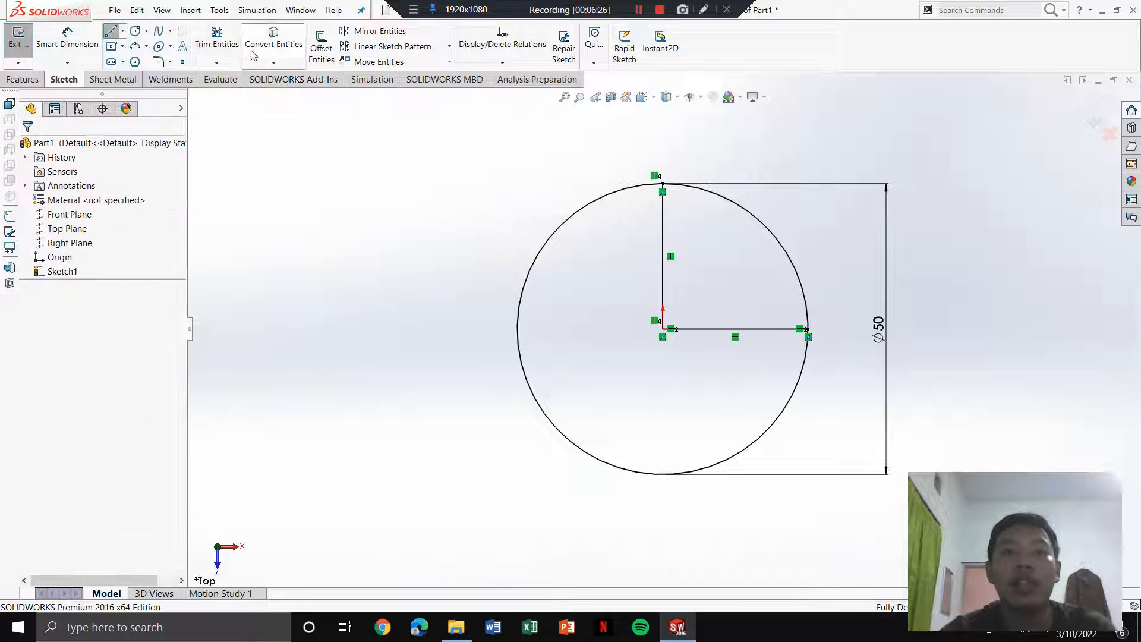
Step: Power-trim the circle down to the upper-right quarter arc between the two radius lines
left_click(230, 49)
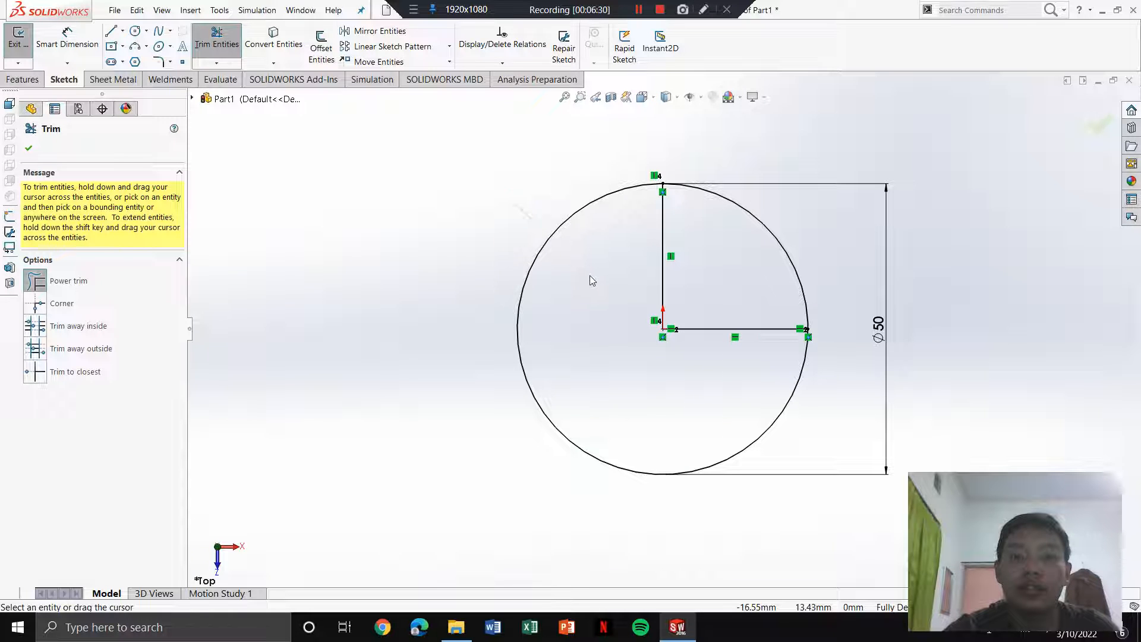
left_click_drag(515, 205, 588, 275)
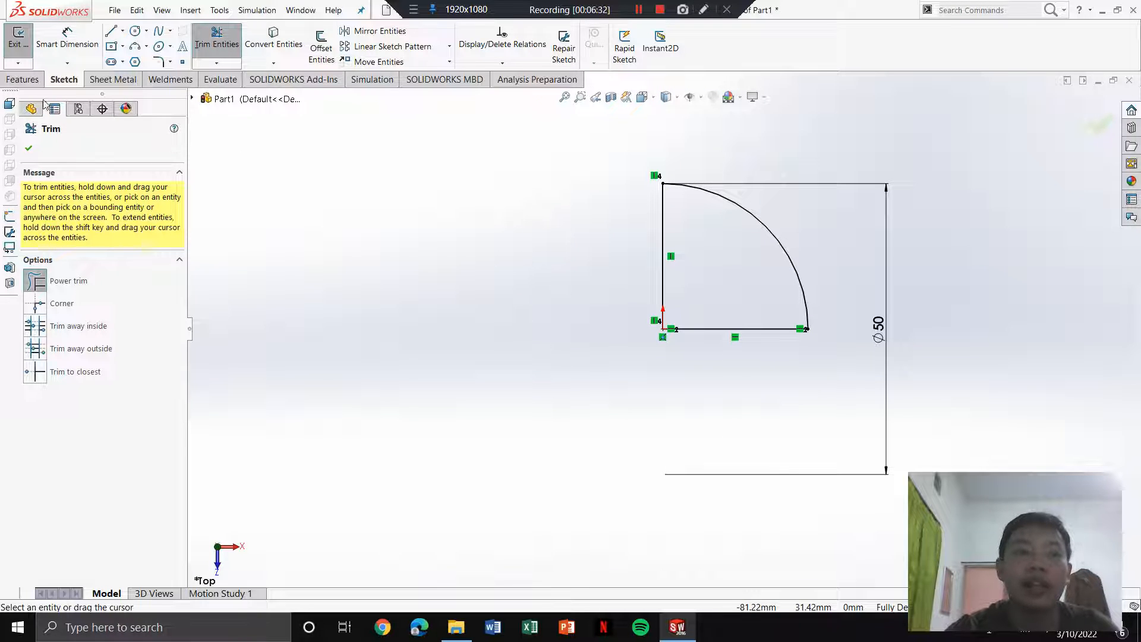
left_click(28, 148)
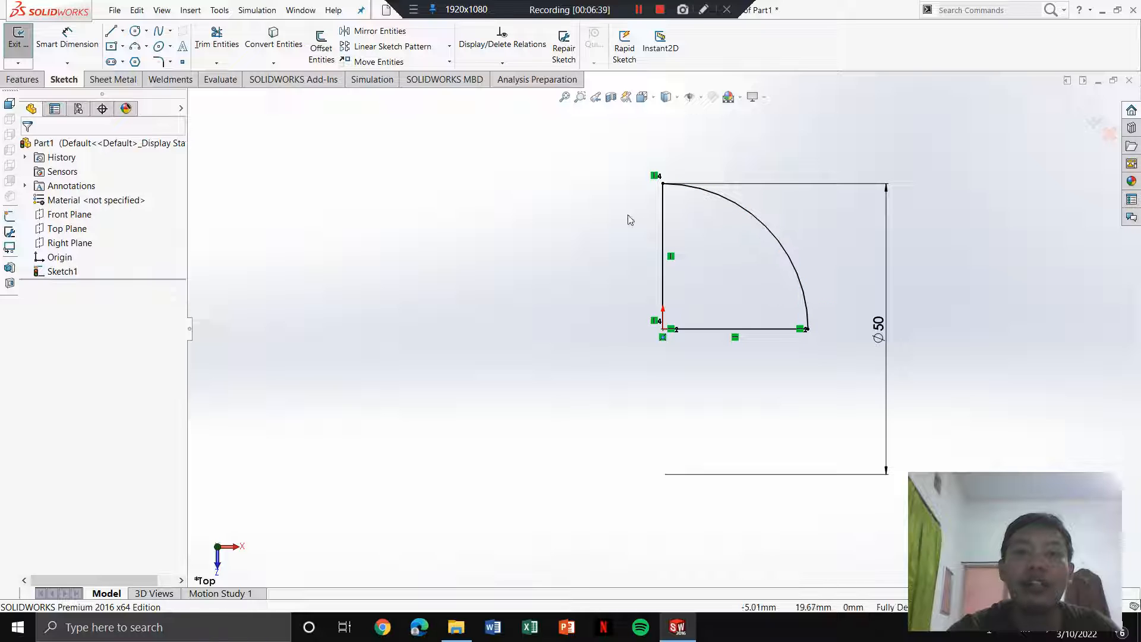
Step: Mirror the quarter arc and the horizontal line about the vertical line with the Copy option turned off
left_click(379, 31)
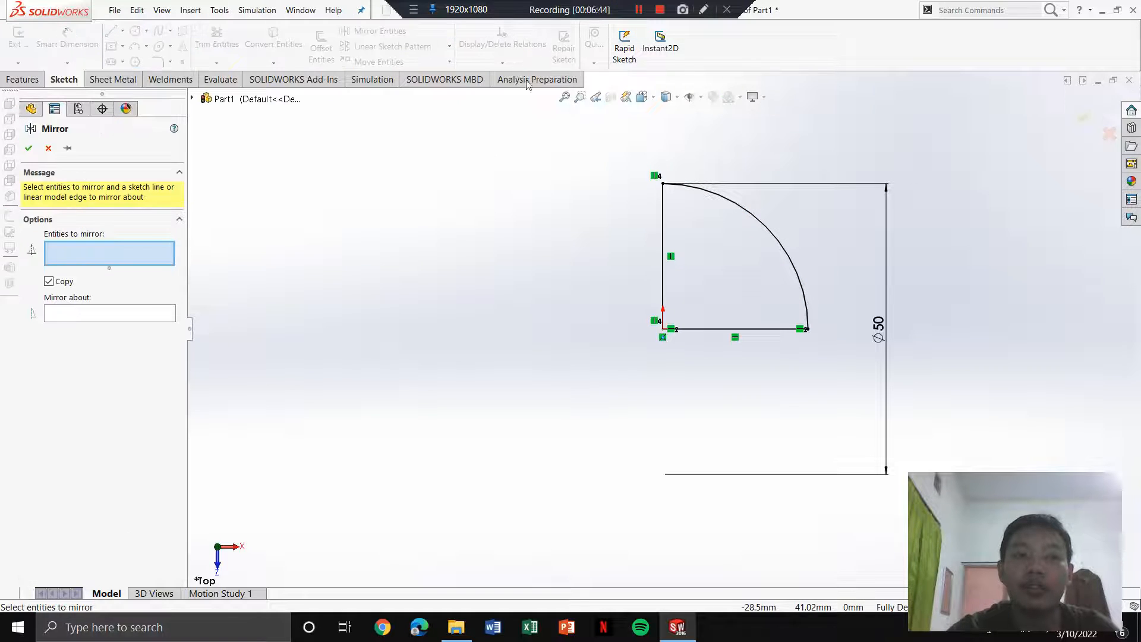
left_click(744, 215)
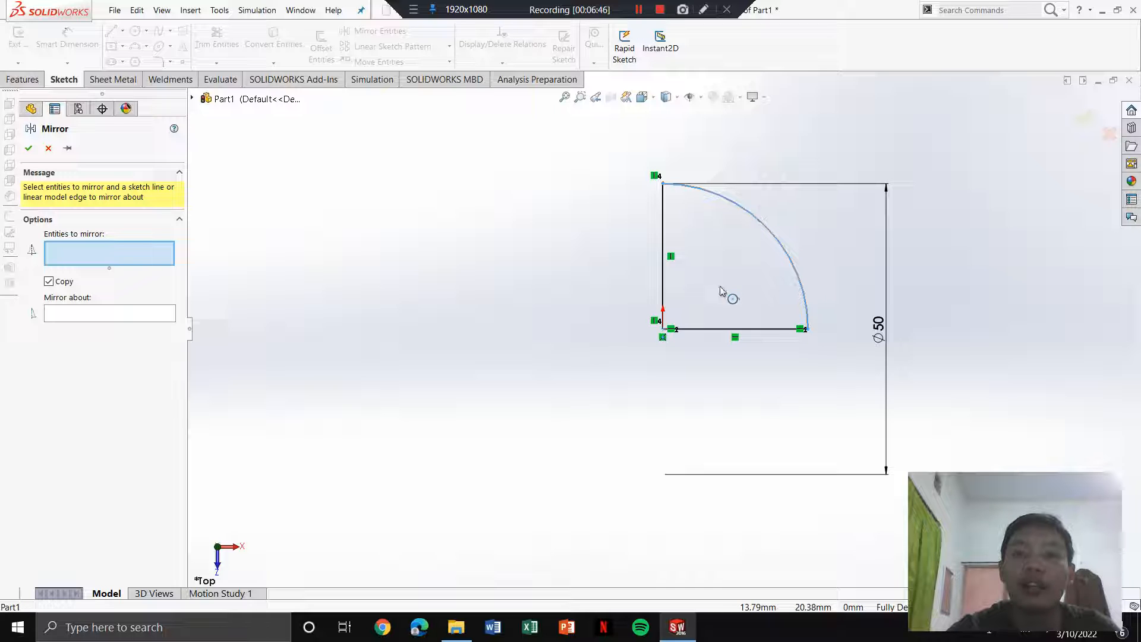
left_click(706, 330)
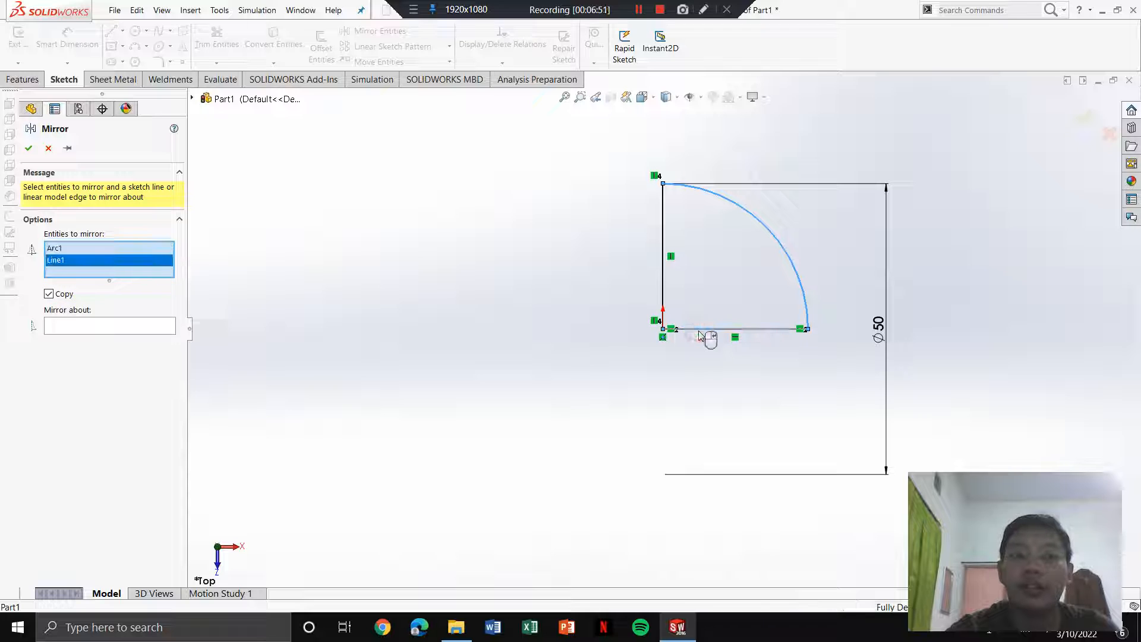
left_click(145, 328)
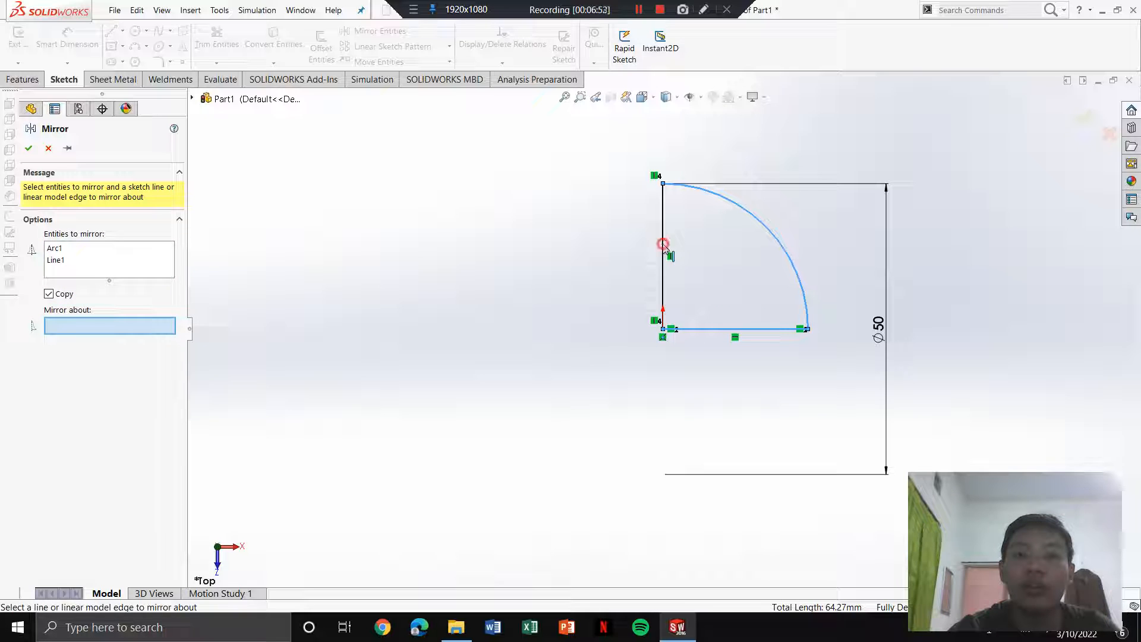
left_click(663, 248)
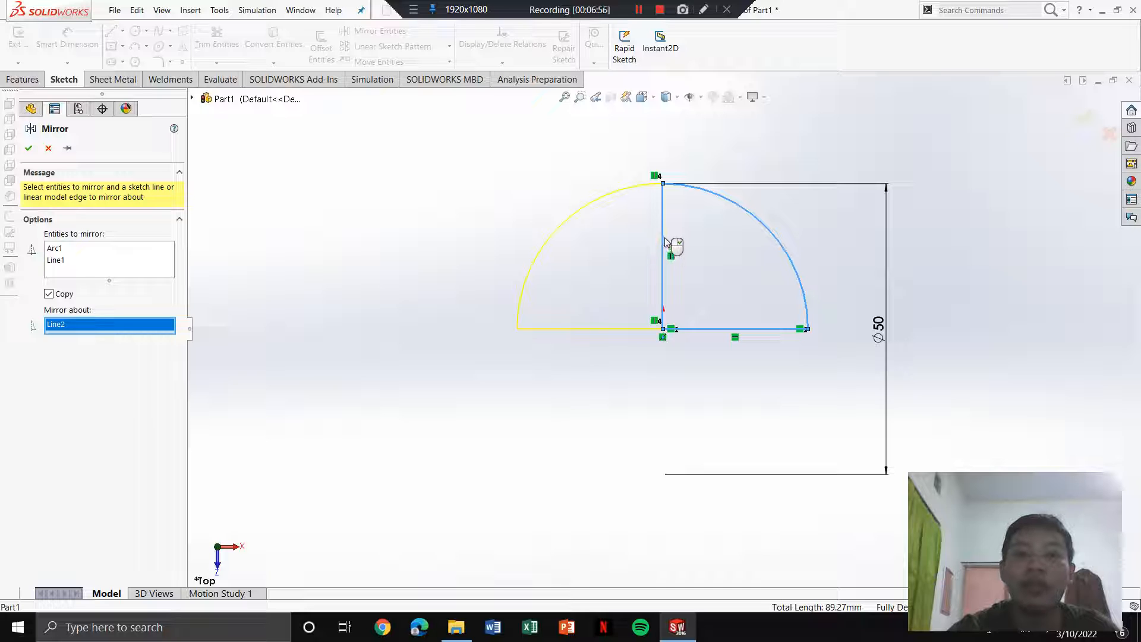
left_click(61, 294)
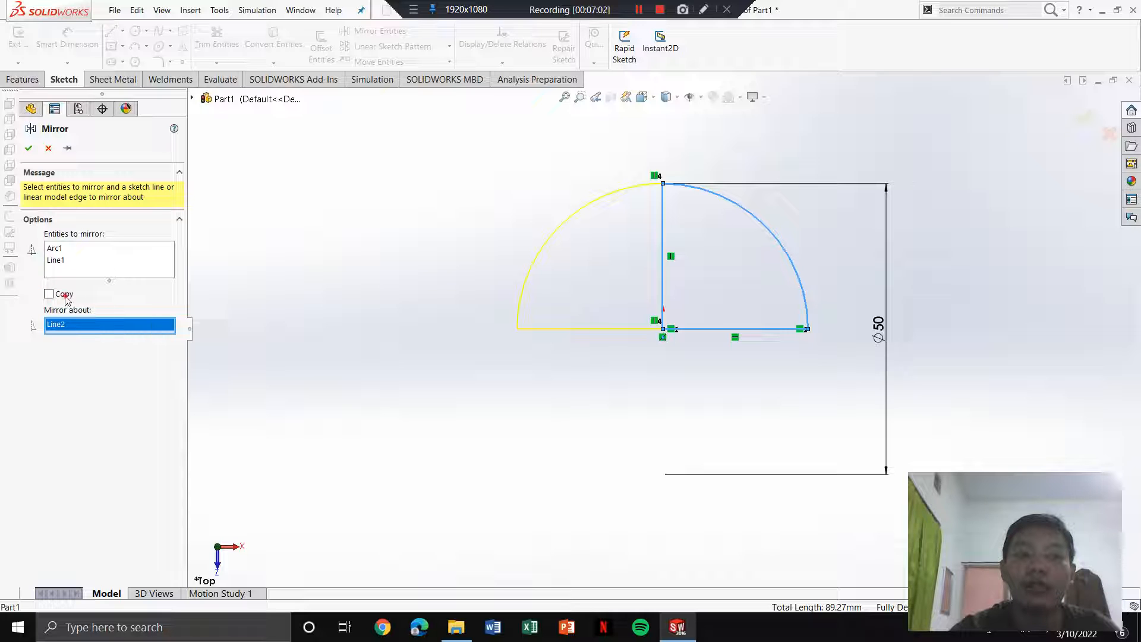
left_click(29, 148)
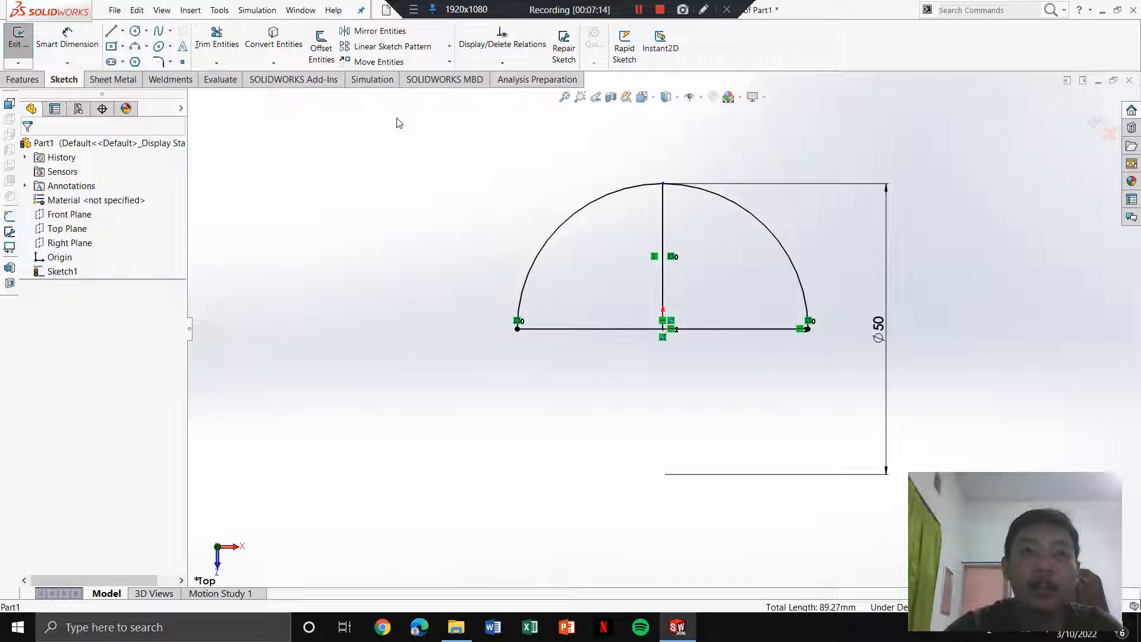
left_click(374, 30)
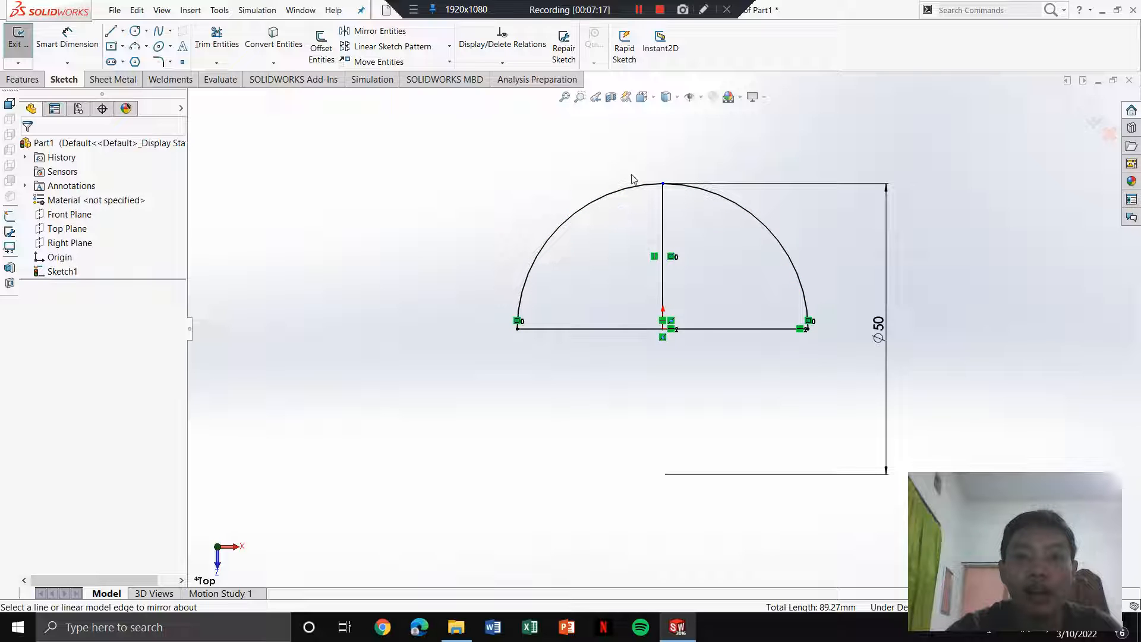
Step: Offset the half-circle outline outward by 5 mm with Add dimensions and Select chain enabled
left_click(330, 50)
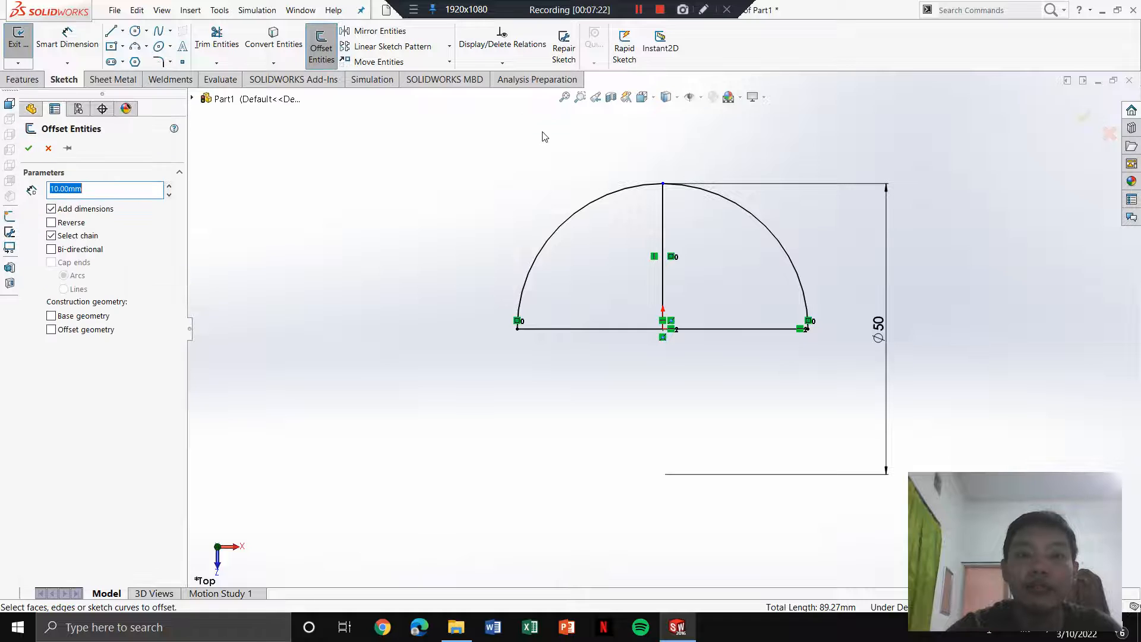
left_click(615, 195)
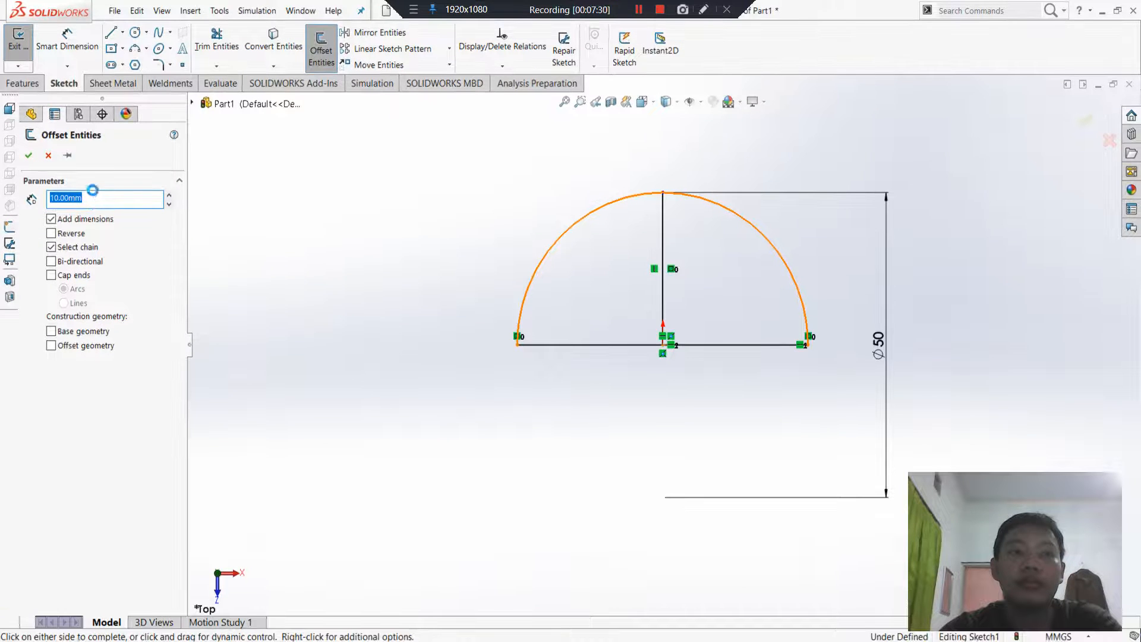
type("5")
key("Return")
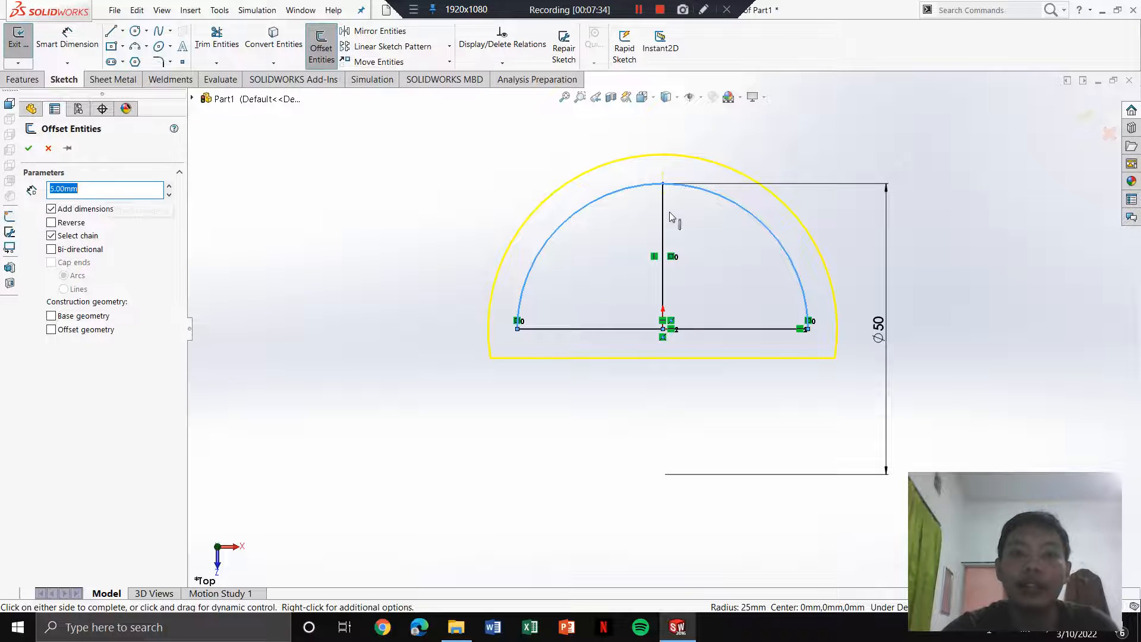
left_click(56, 228)
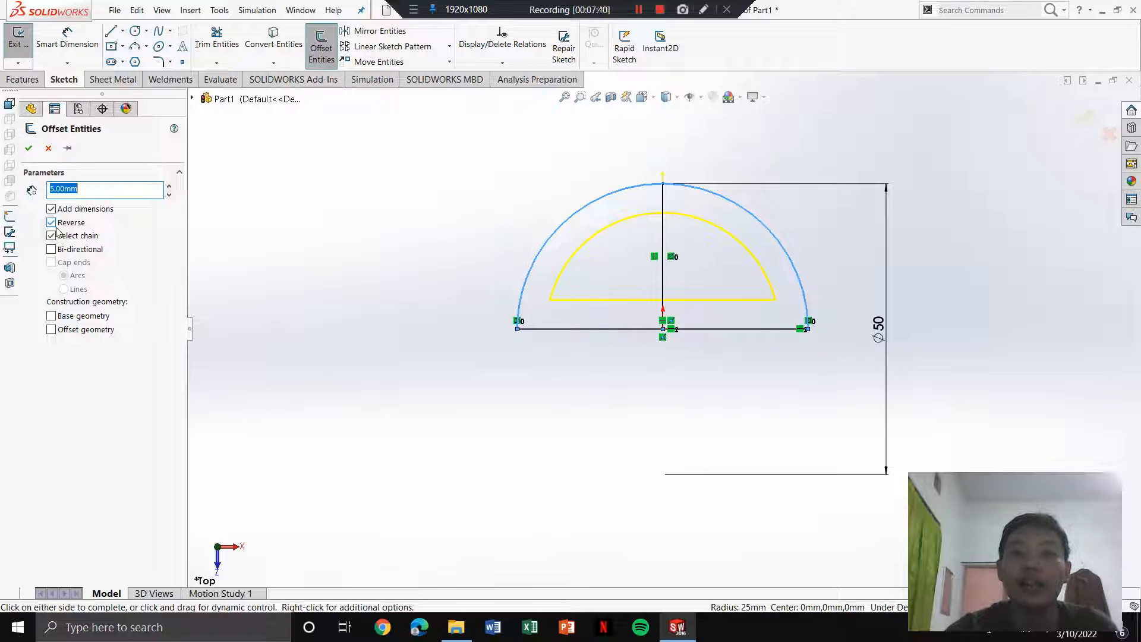
left_click(57, 228)
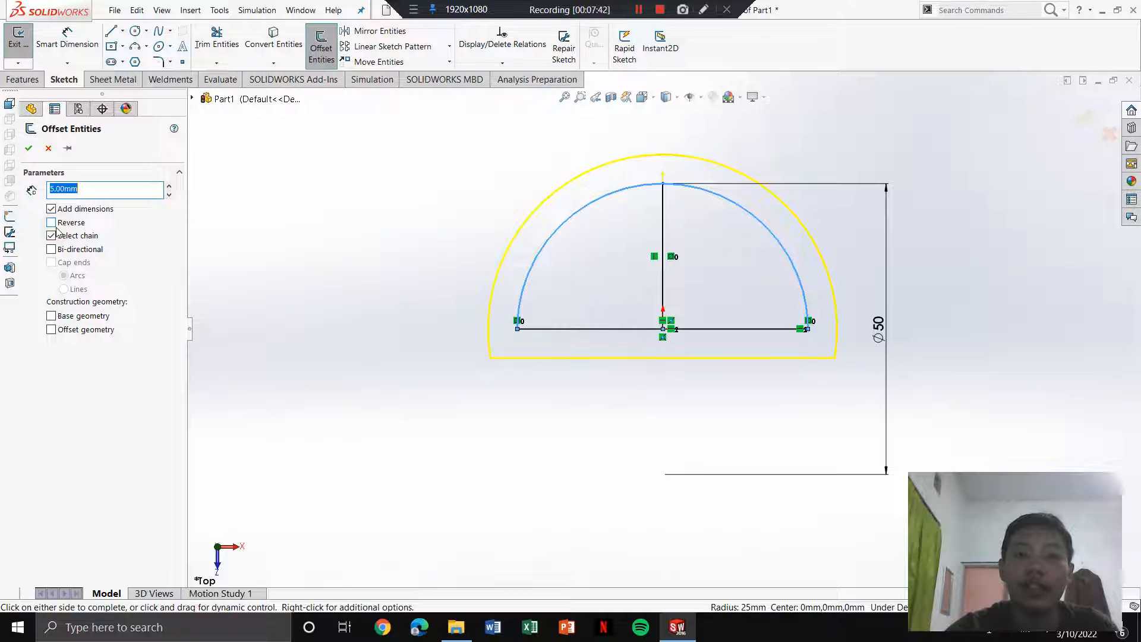
left_click(34, 155)
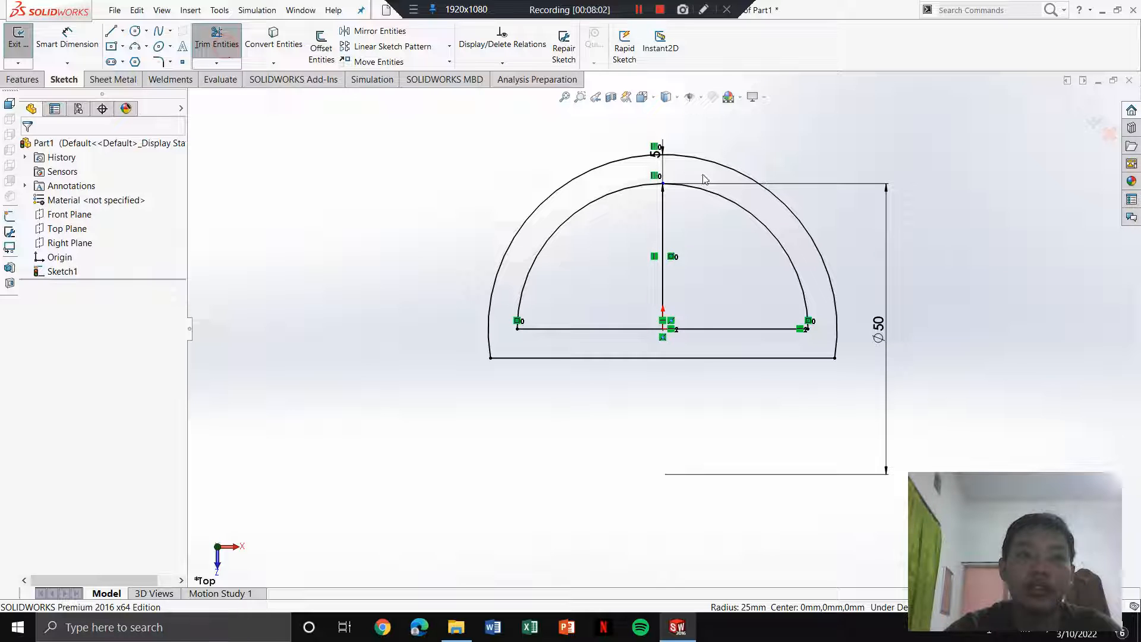
Step: Trim away the vertical line inside the half circle
left_click(659, 218)
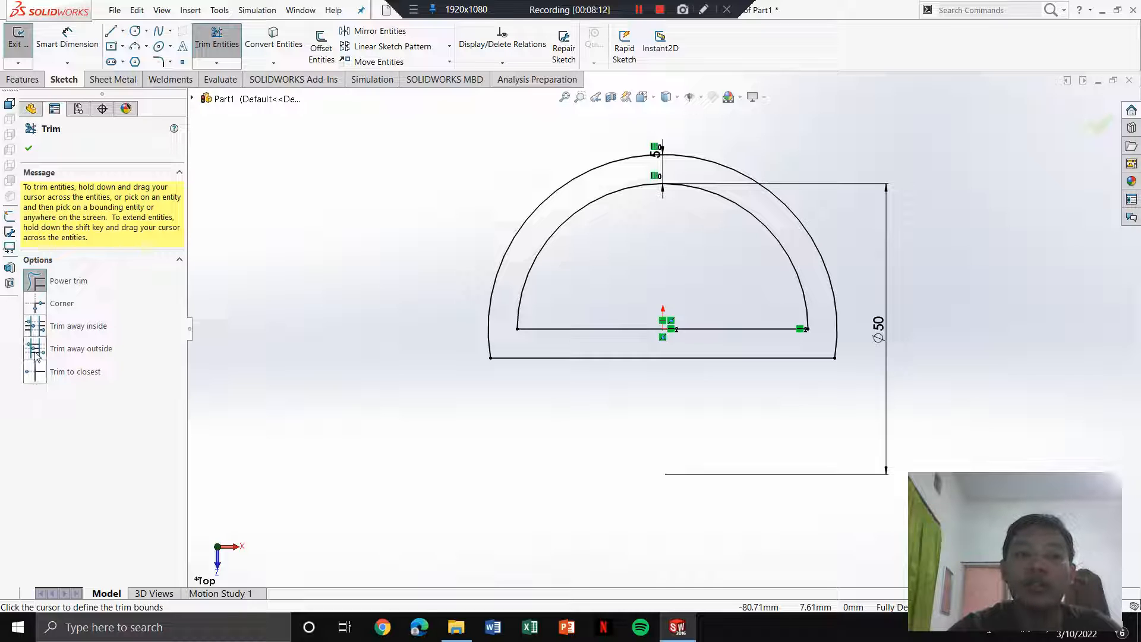
left_click(29, 150)
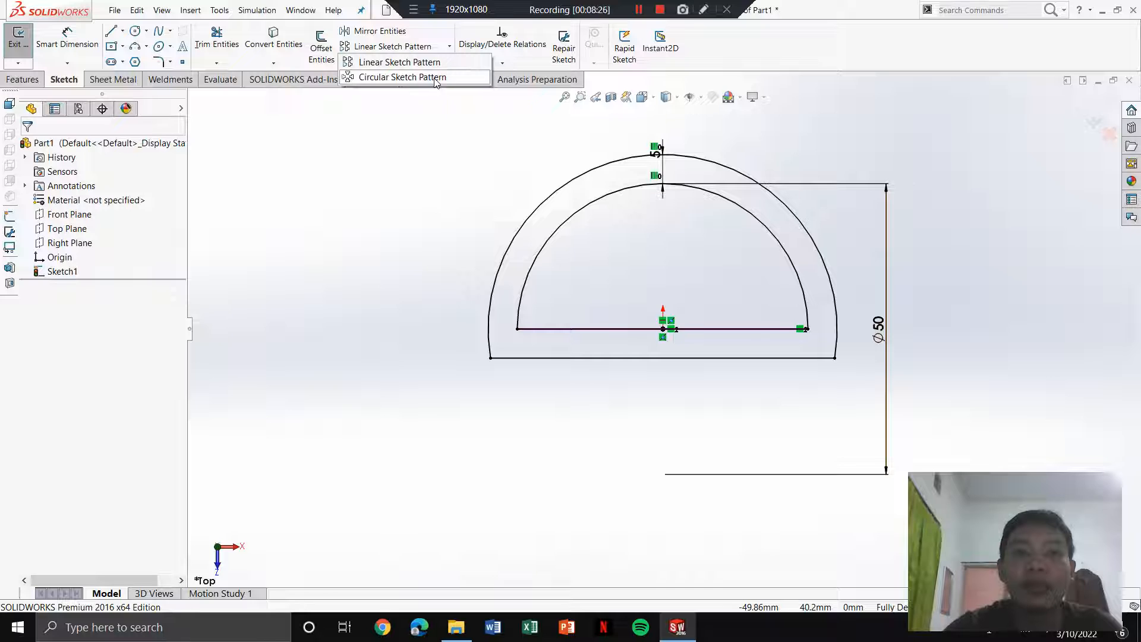
left_click(420, 155)
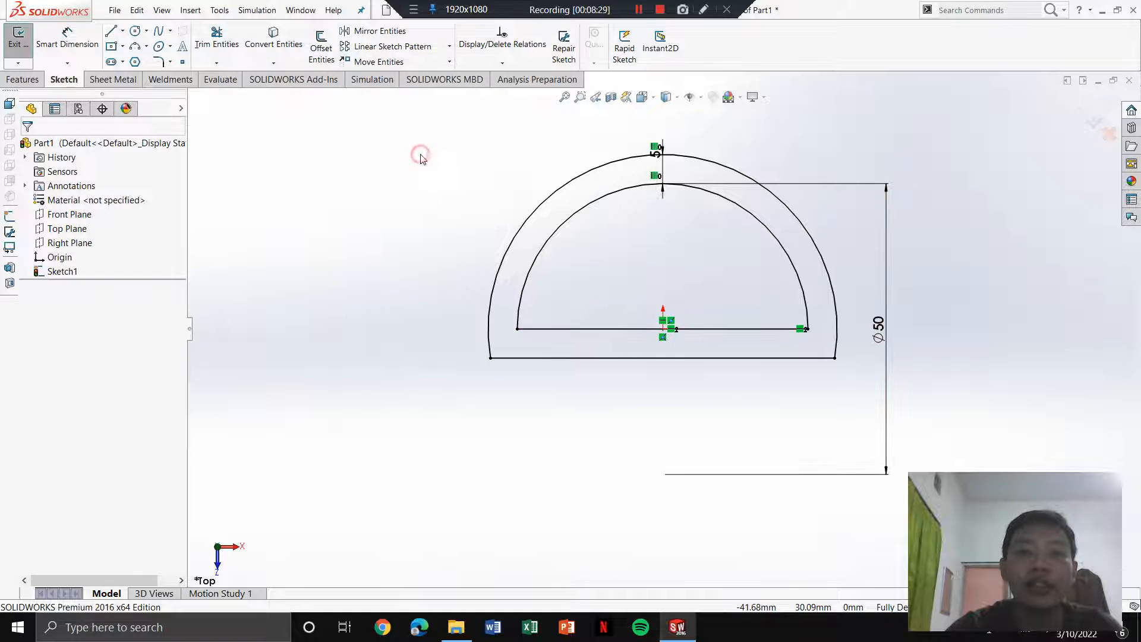
Step: Draw a vertical centerline 25 mm long from the top of the inner arc down to the origin
left_click(112, 31)
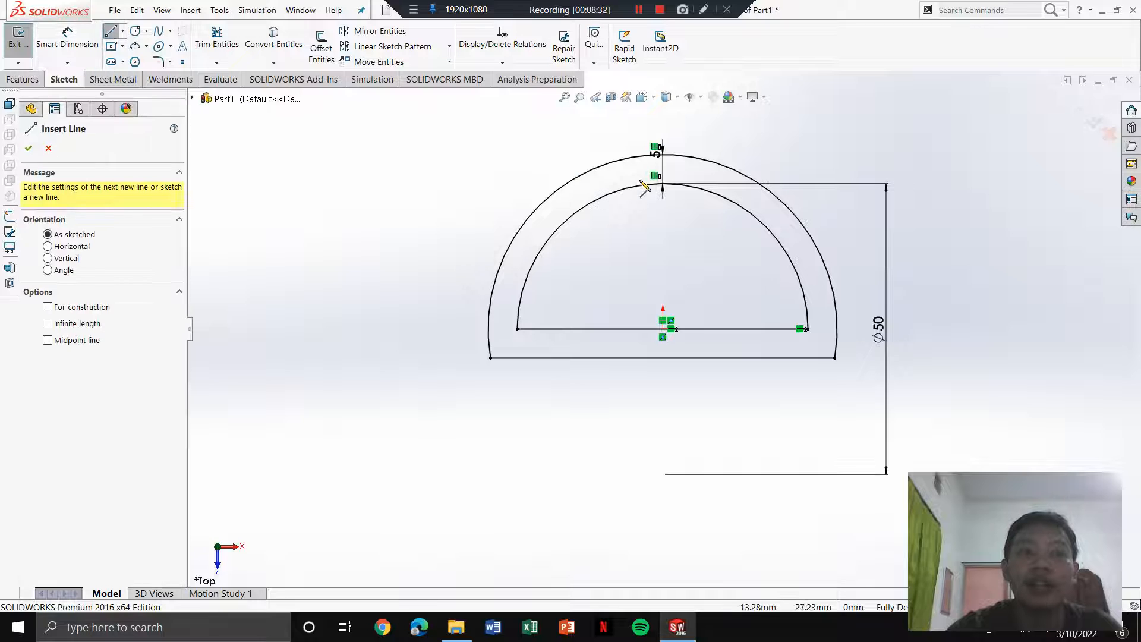
left_click(122, 31)
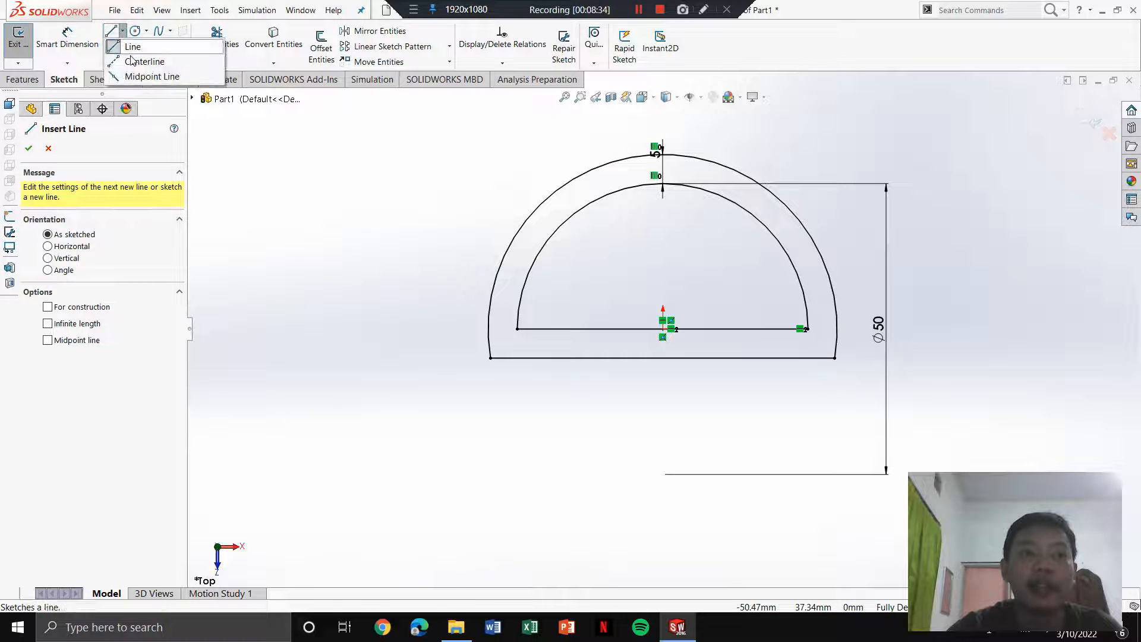
left_click(138, 58)
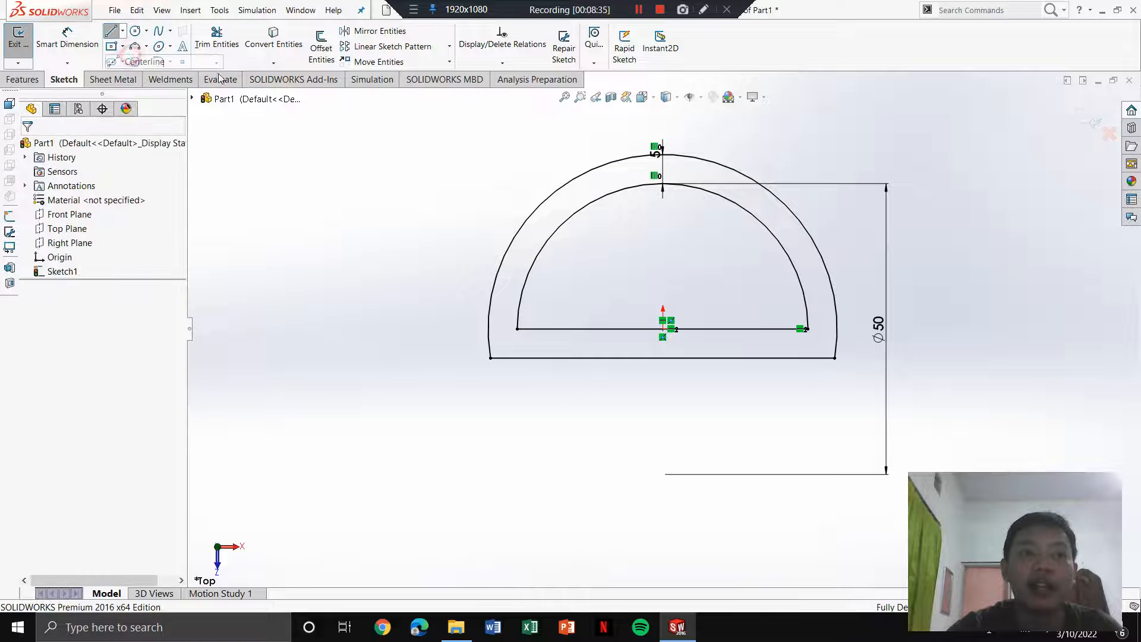
left_click(663, 185)
left_click(663, 328)
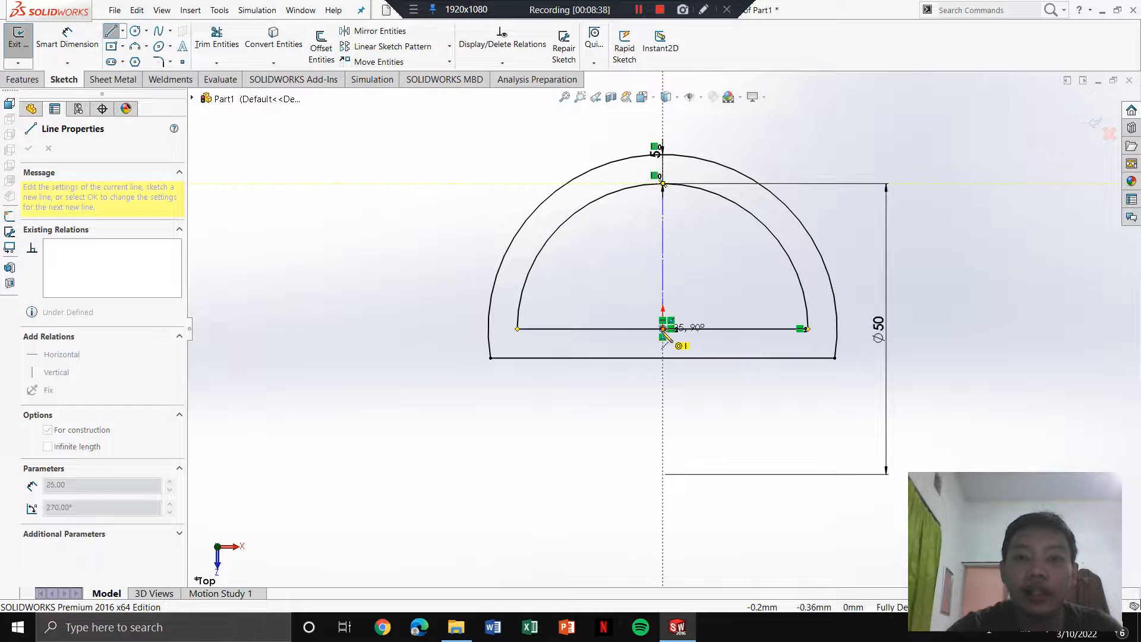
key("Escape")
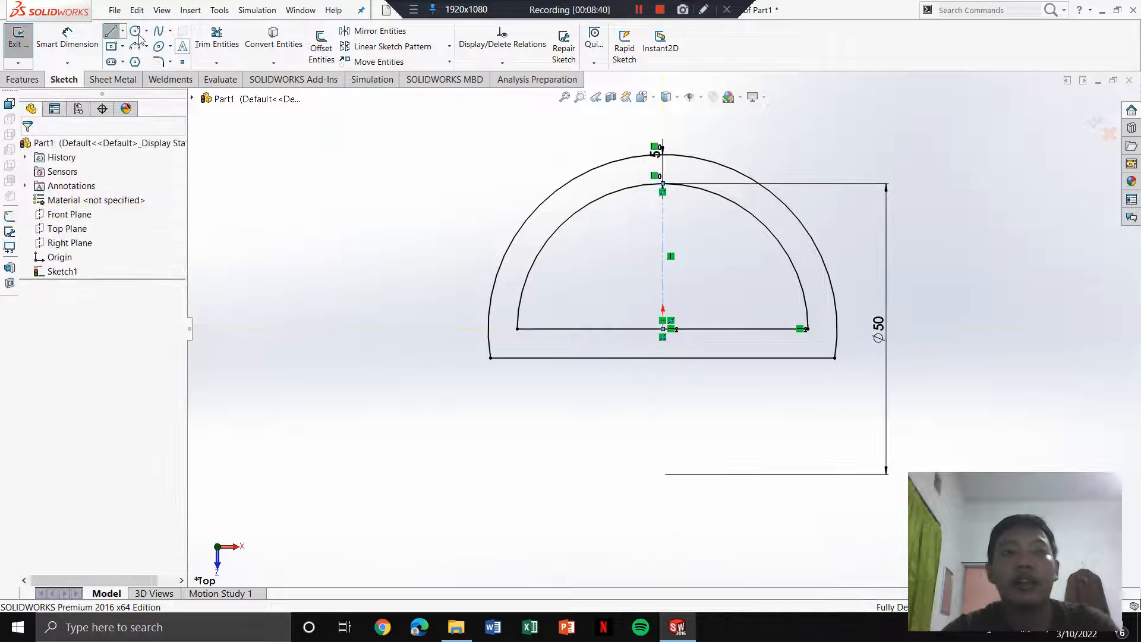
Step: Sketch a circle with a radius of about 9.93 mm centred on the left end of the inner horizontal line
left_click(135, 31)
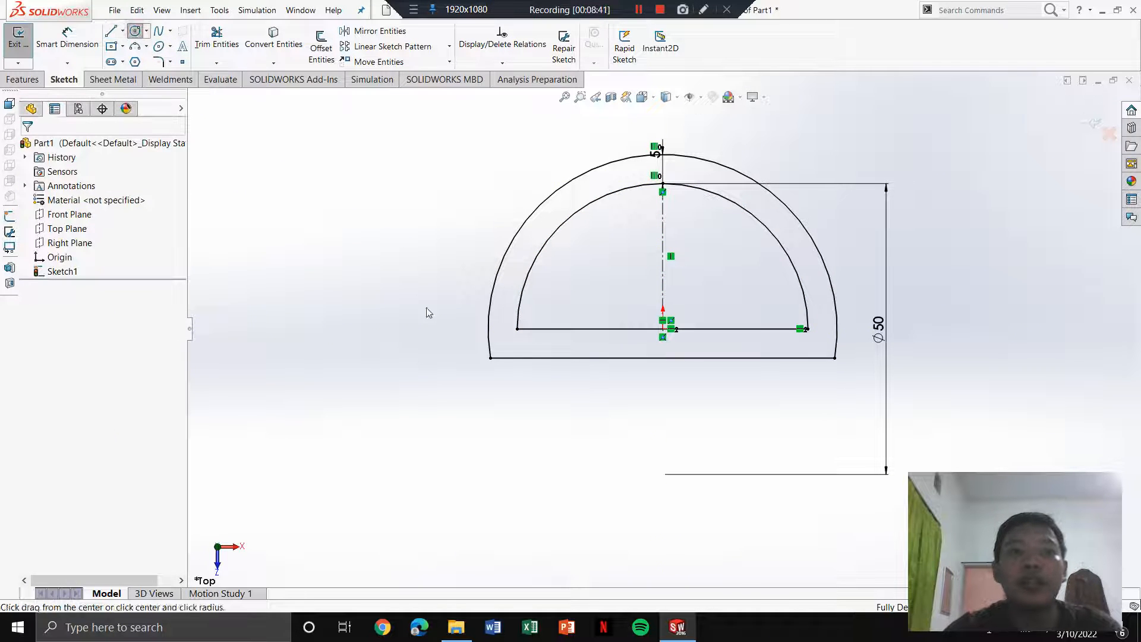
left_click(517, 329)
left_click(559, 380)
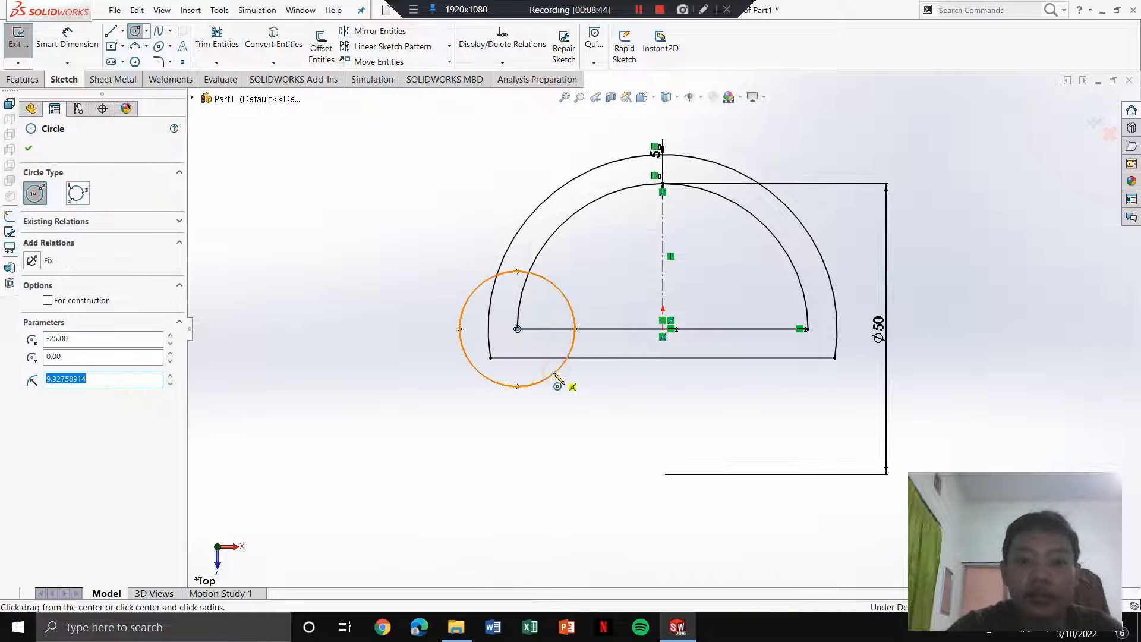
Step: Dimension the new circle's diameter and set it to 10 mm
left_click(67, 39)
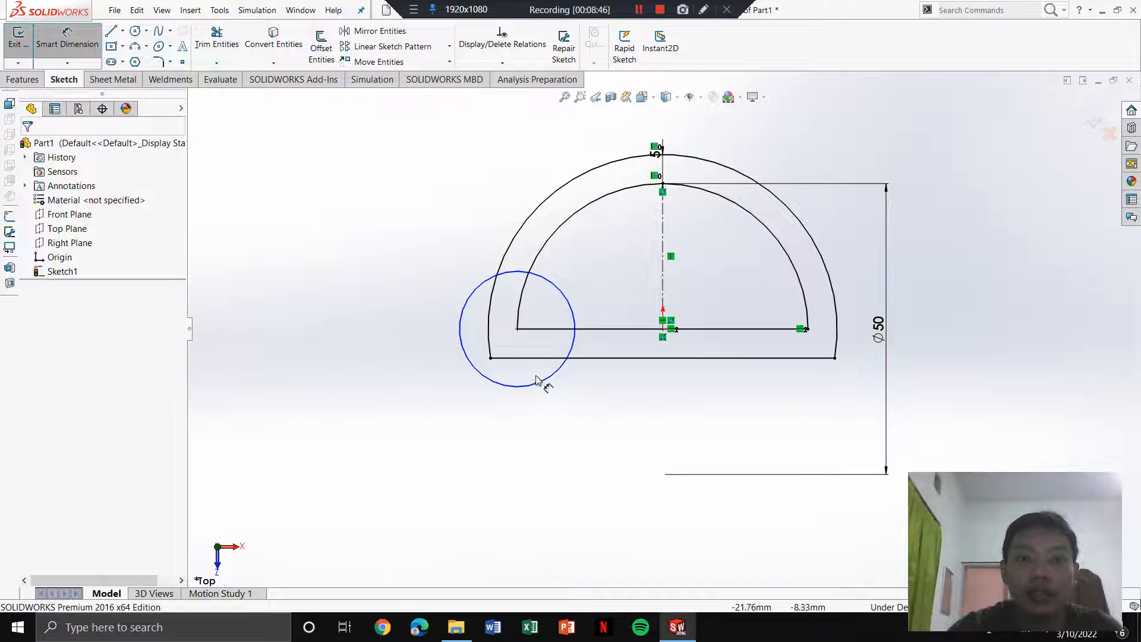
left_click(537, 399)
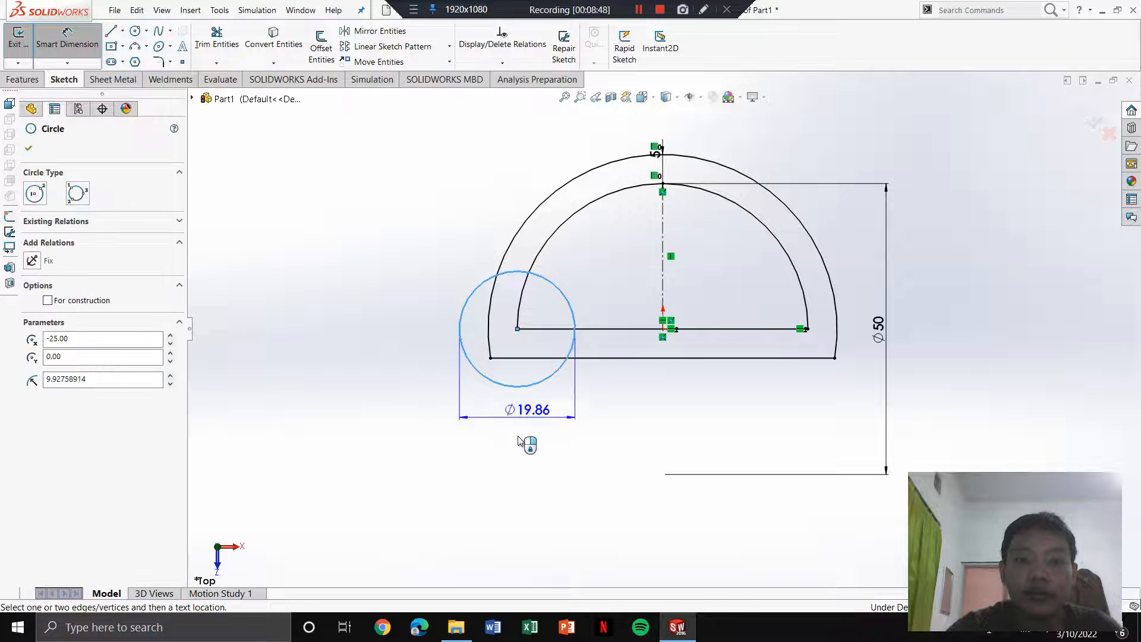
left_click(517, 446)
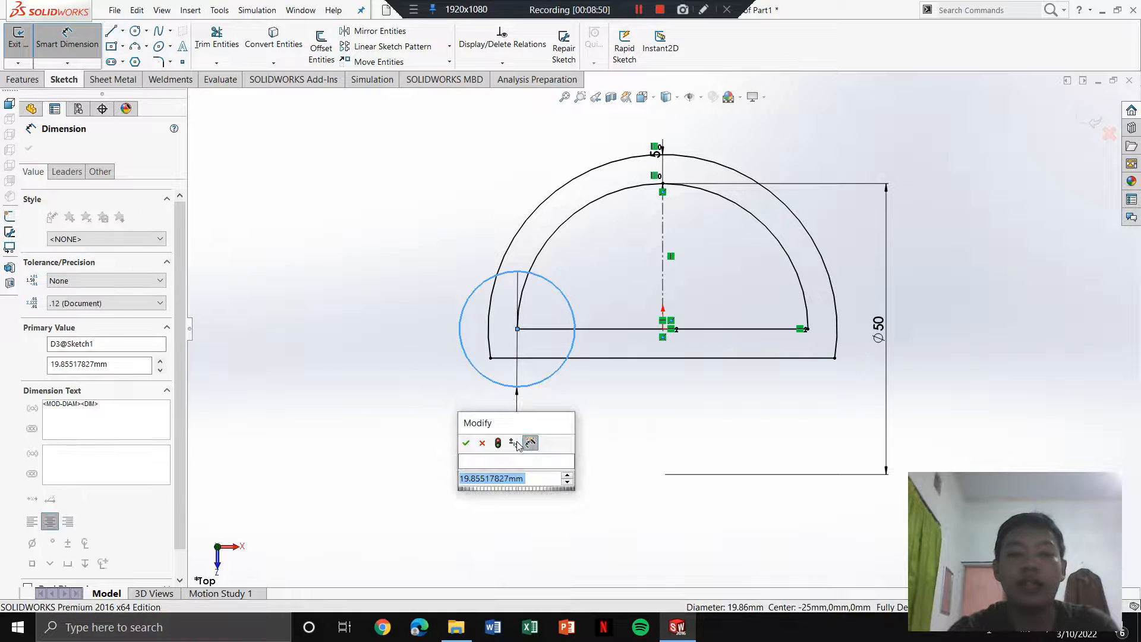
key("Return")
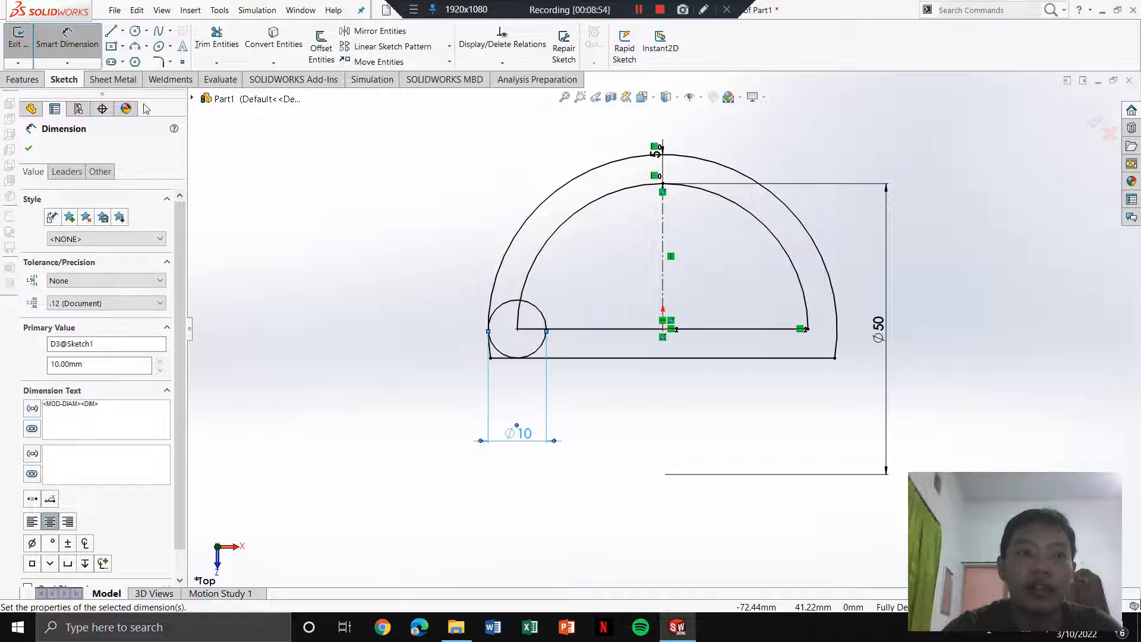
left_click(29, 148)
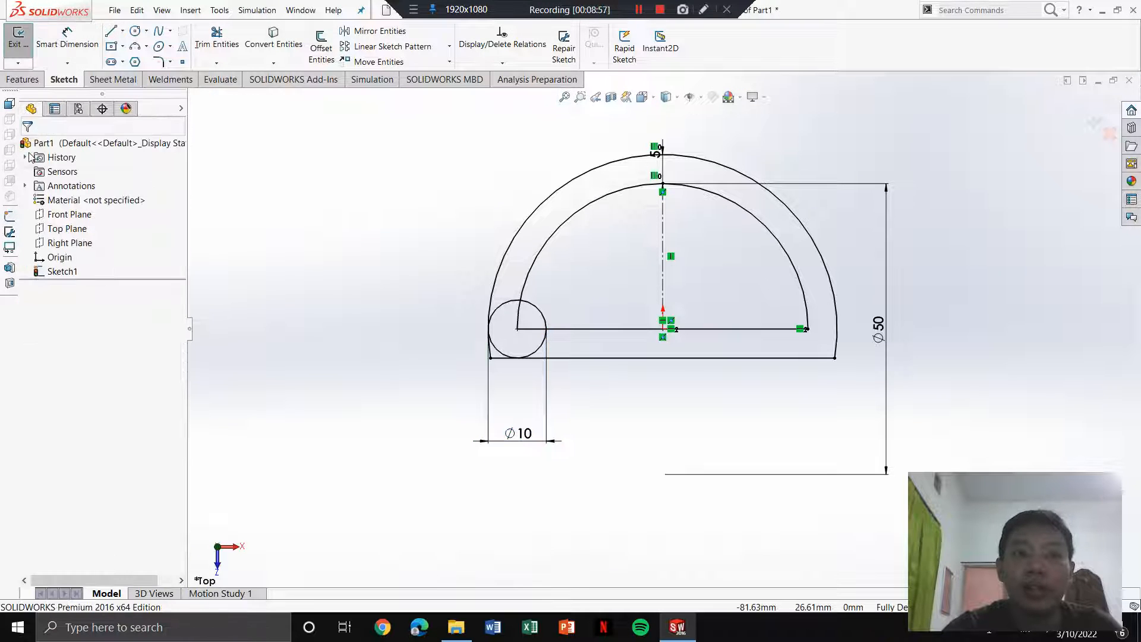
Step: Circular-pattern the 10 mm circle about the origin with 4 equally spaced instances over 360 degrees
left_click(537, 349)
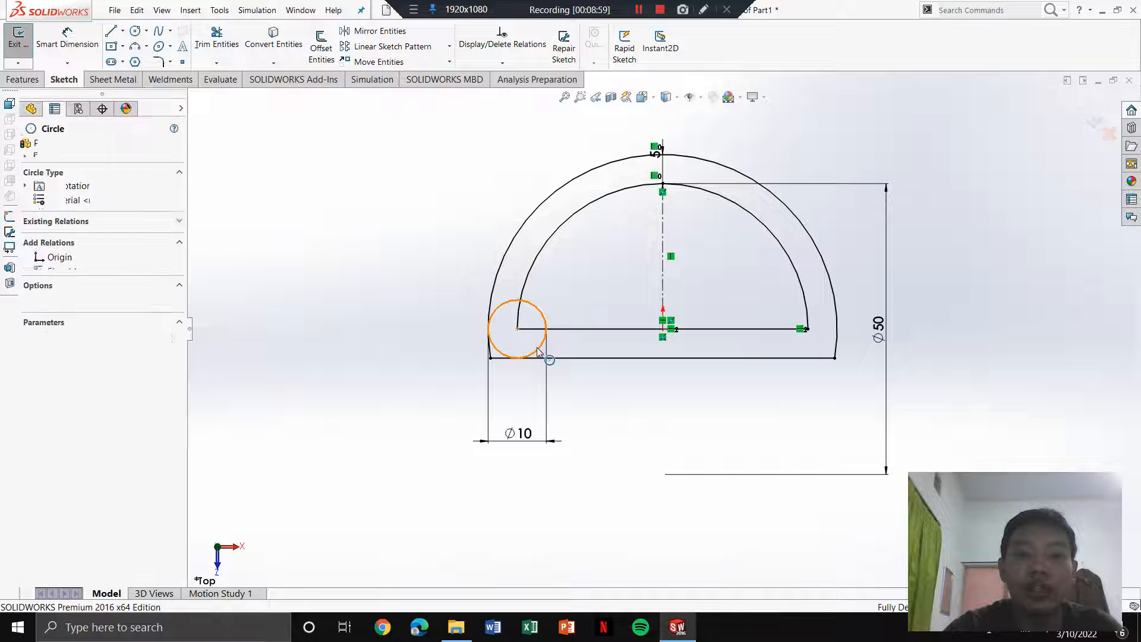
left_click(449, 47)
left_click(419, 77)
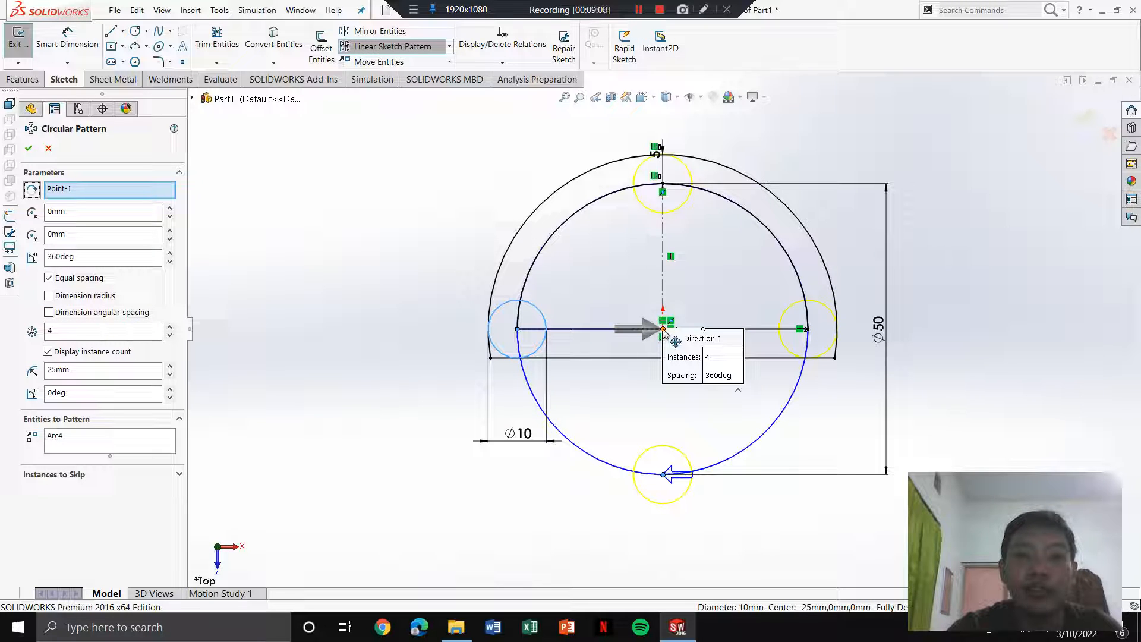
left_click(82, 331)
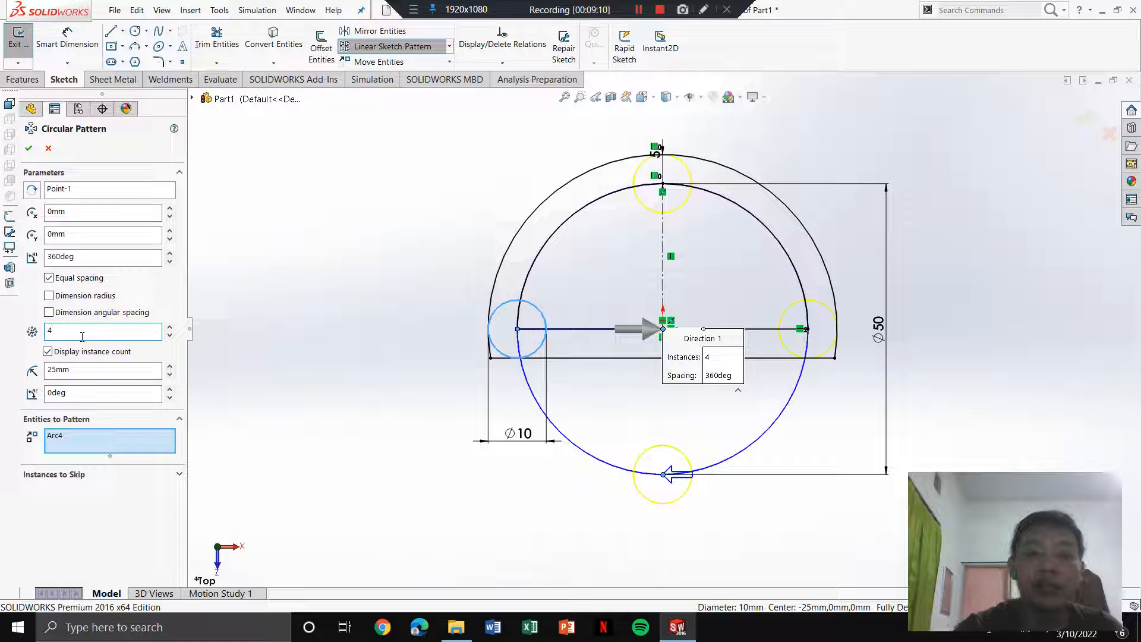
key("BackSpace")
type("5")
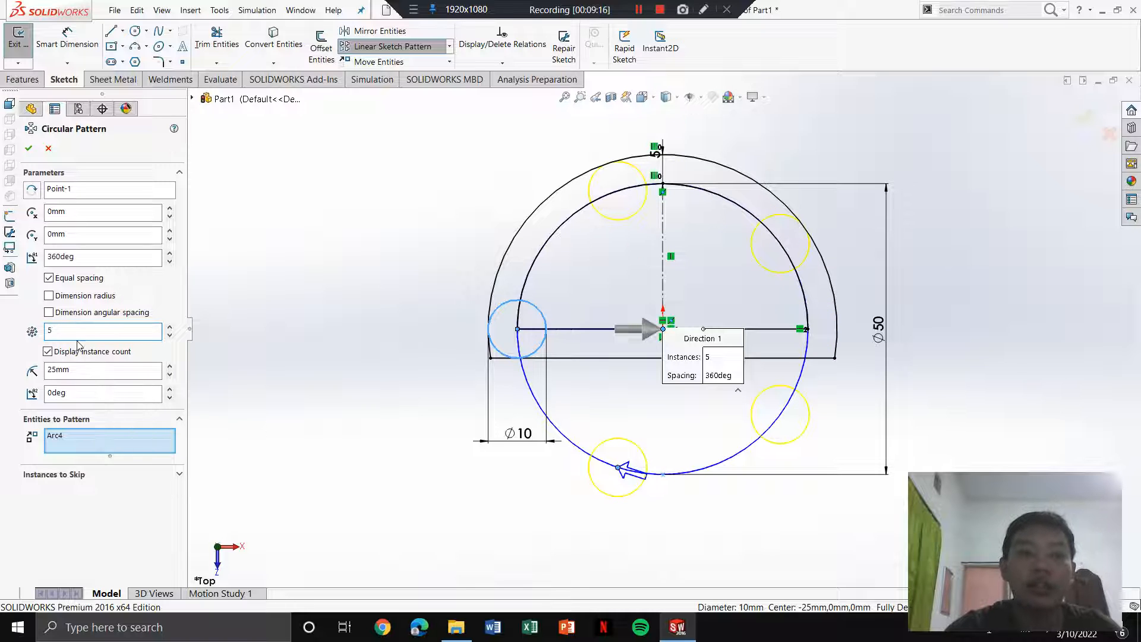
double_click(80, 331)
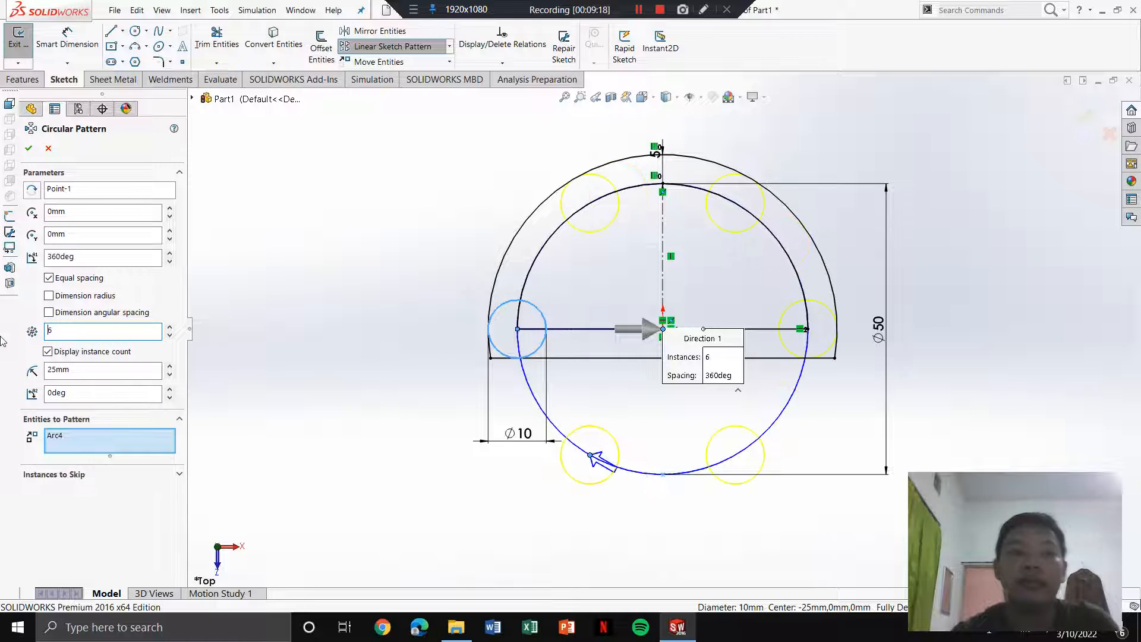
double_click(100, 331)
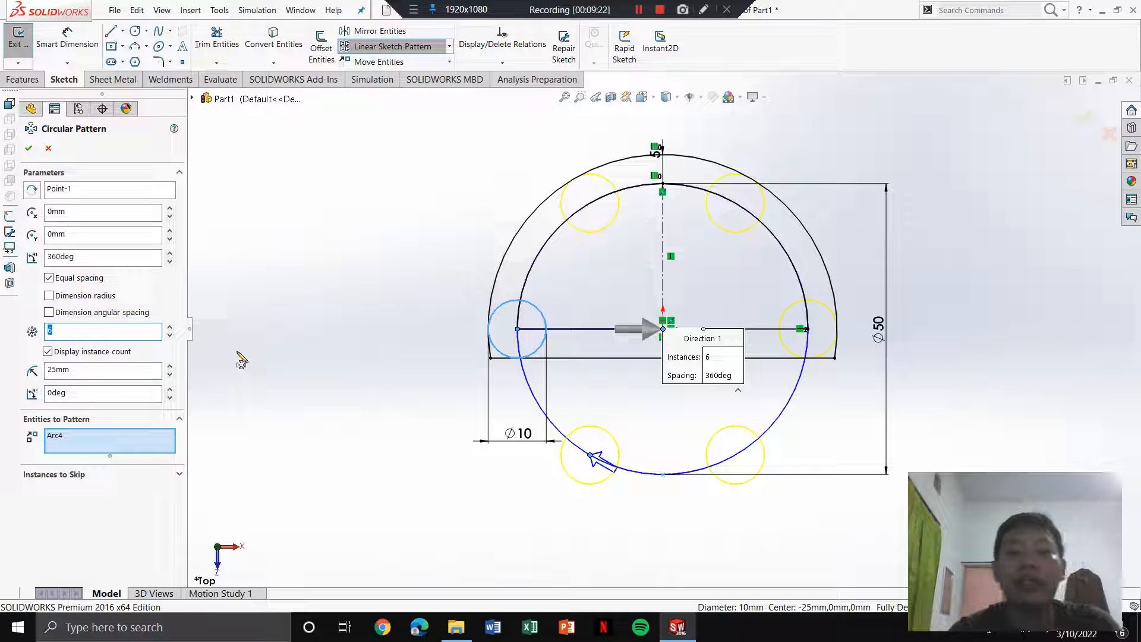
type("4")
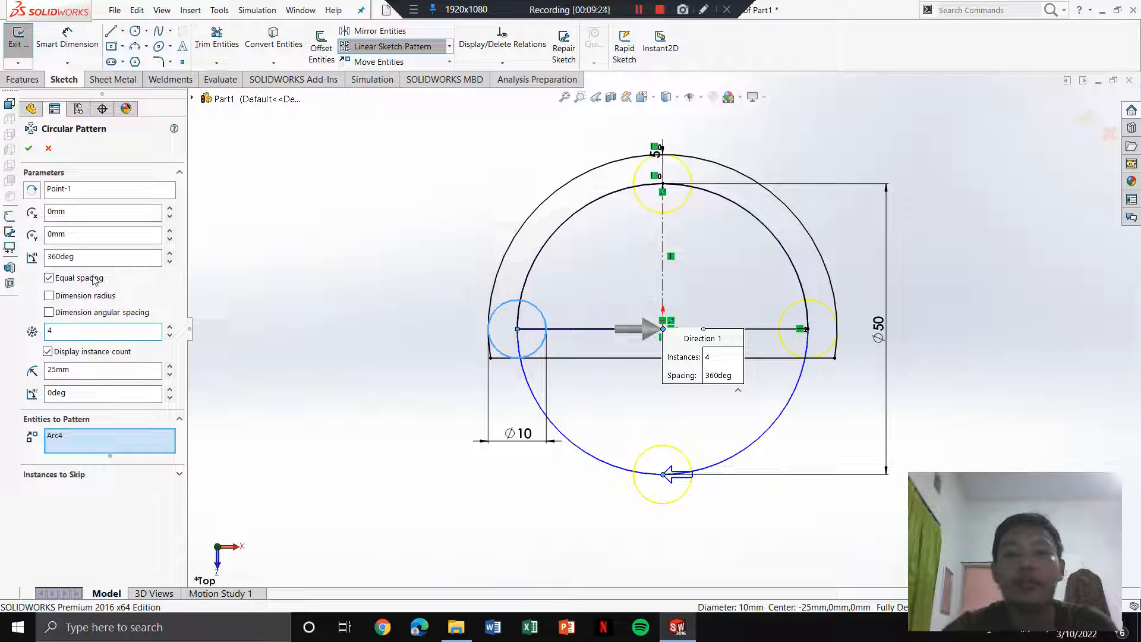
left_click(29, 148)
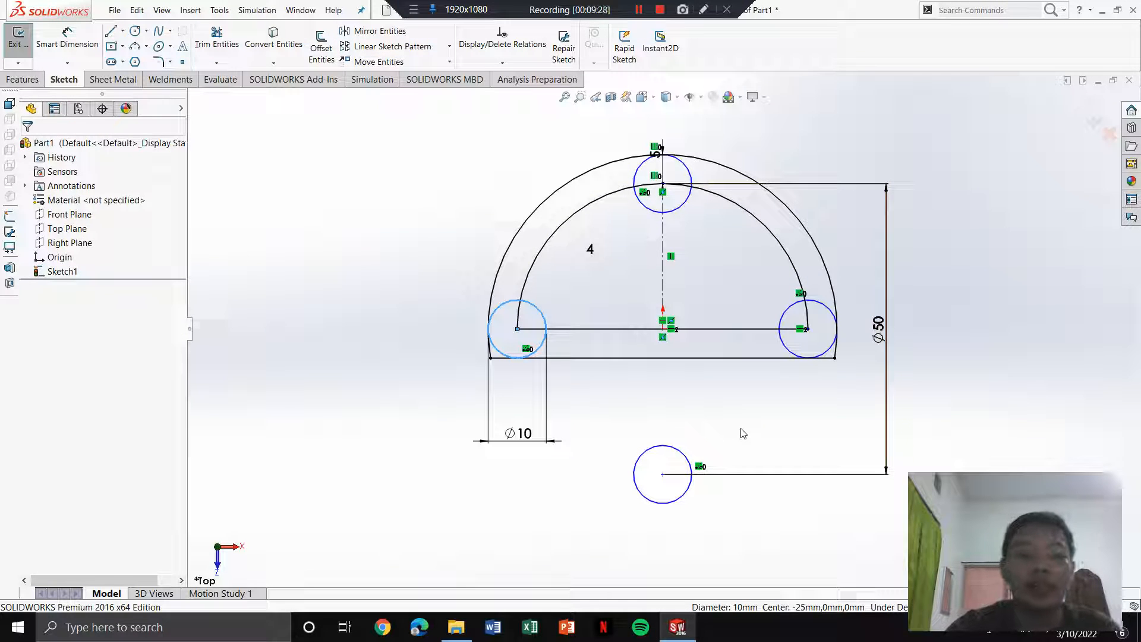
left_click(450, 46)
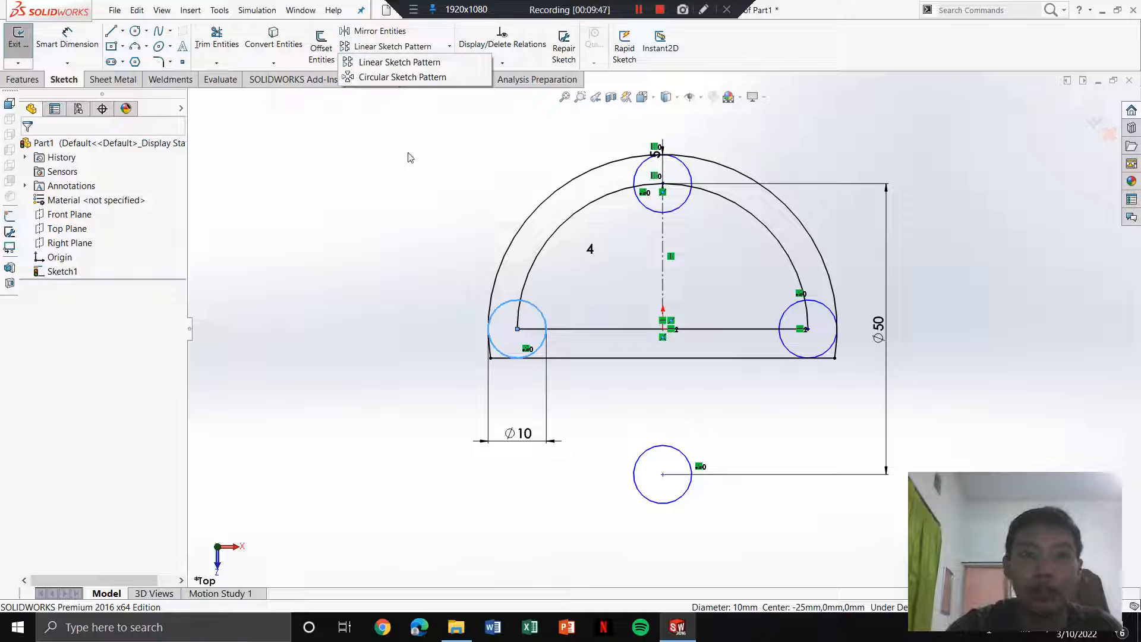
left_click(408, 157)
left_click(403, 159)
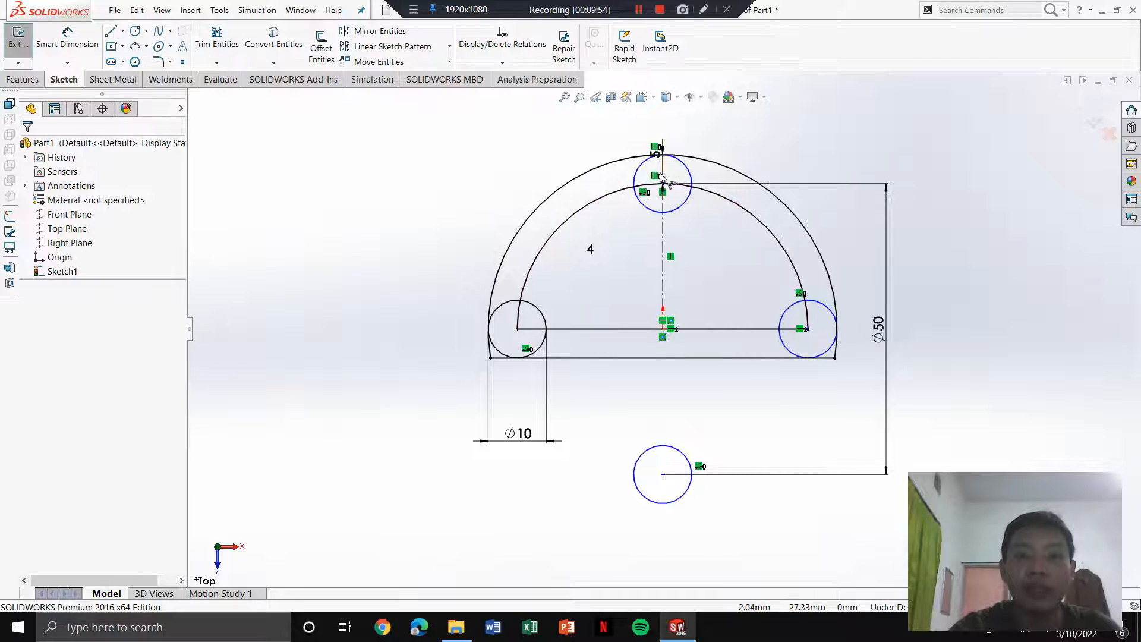
Step: Trim the left and right 10 mm circles and the inner profile's corners, leaving only concave quarter arcs at both inner corners
left_click(217, 40)
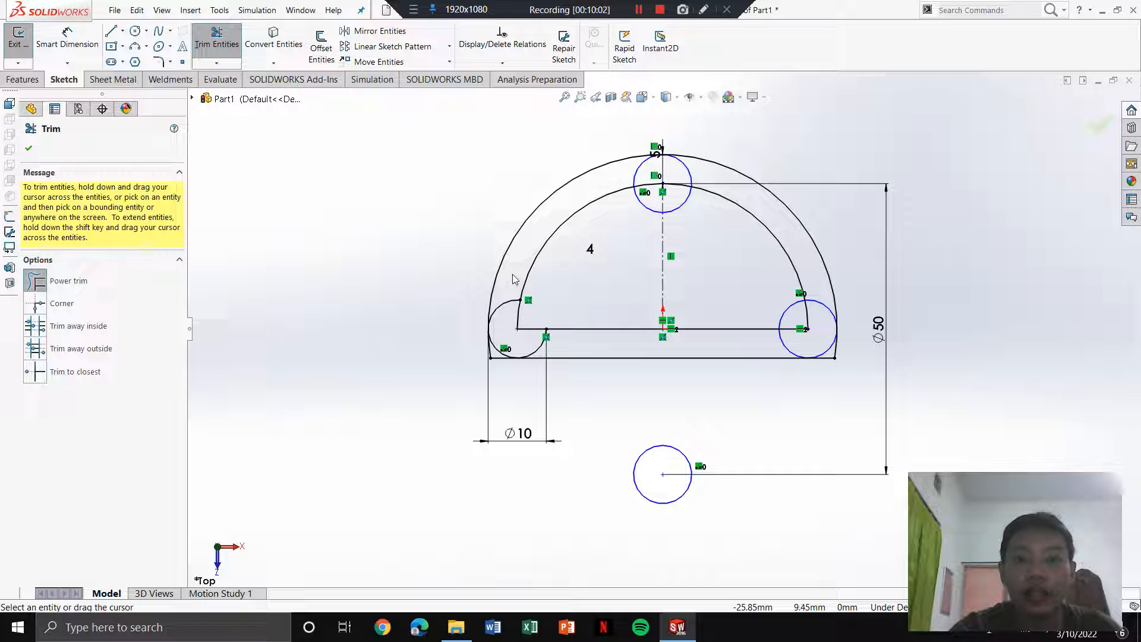
key("Escape")
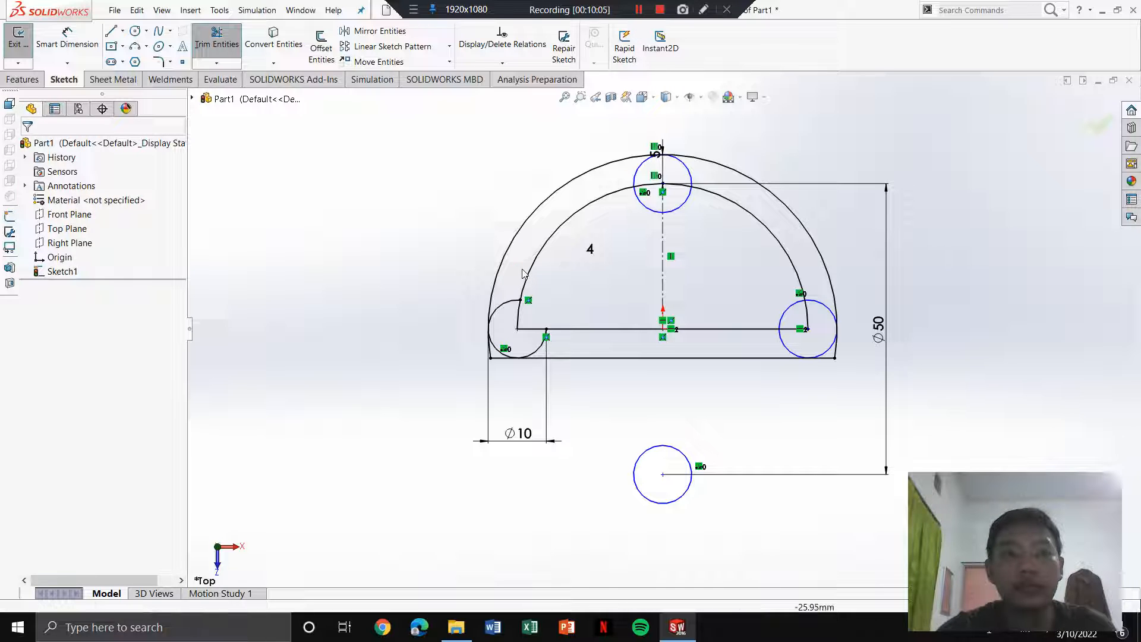
left_click(217, 37)
mouse_move(509, 292)
left_mouse_down()
mouse_move(498, 315)
mouse_move(512, 337)
mouse_move(506, 354)
mouse_move(519, 350)
left_mouse_up()
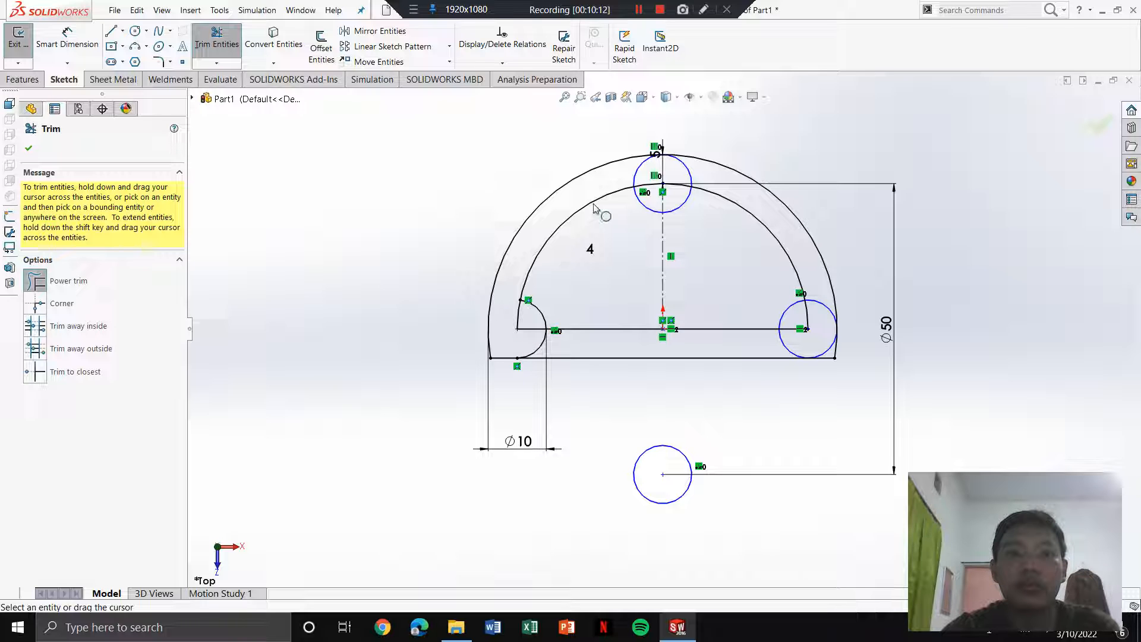
left_click_drag(771, 343, 797, 346)
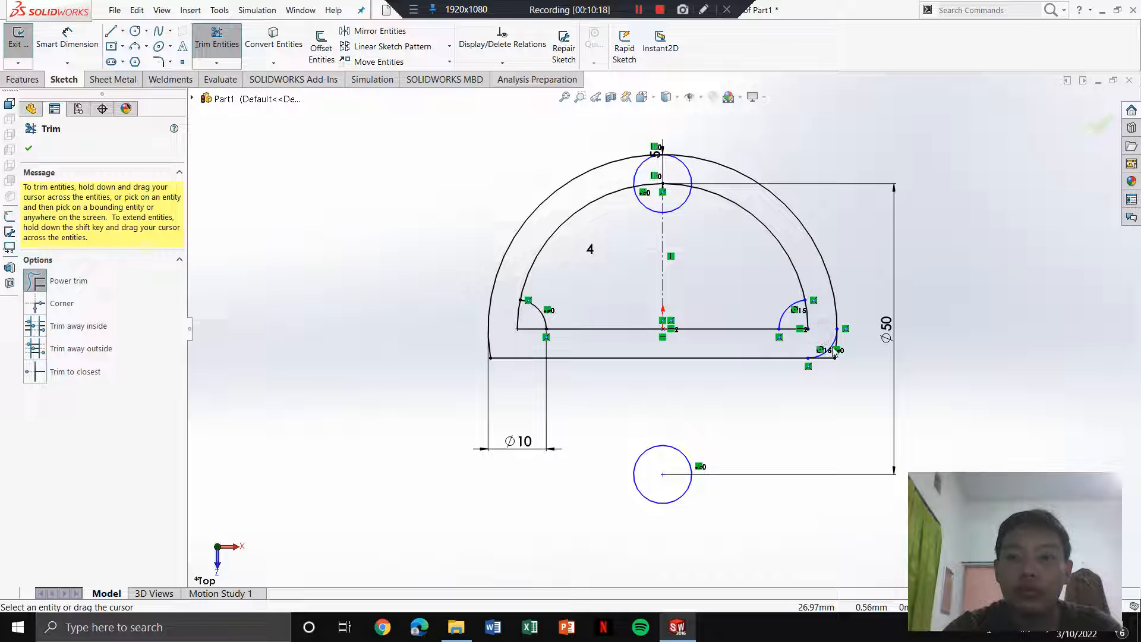
mouse_move(829, 354)
left_mouse_down()
mouse_move(795, 320)
mouse_move(786, 341)
left_mouse_up()
mouse_move(523, 312)
left_mouse_down()
mouse_move(506, 305)
mouse_move(541, 342)
left_mouse_up()
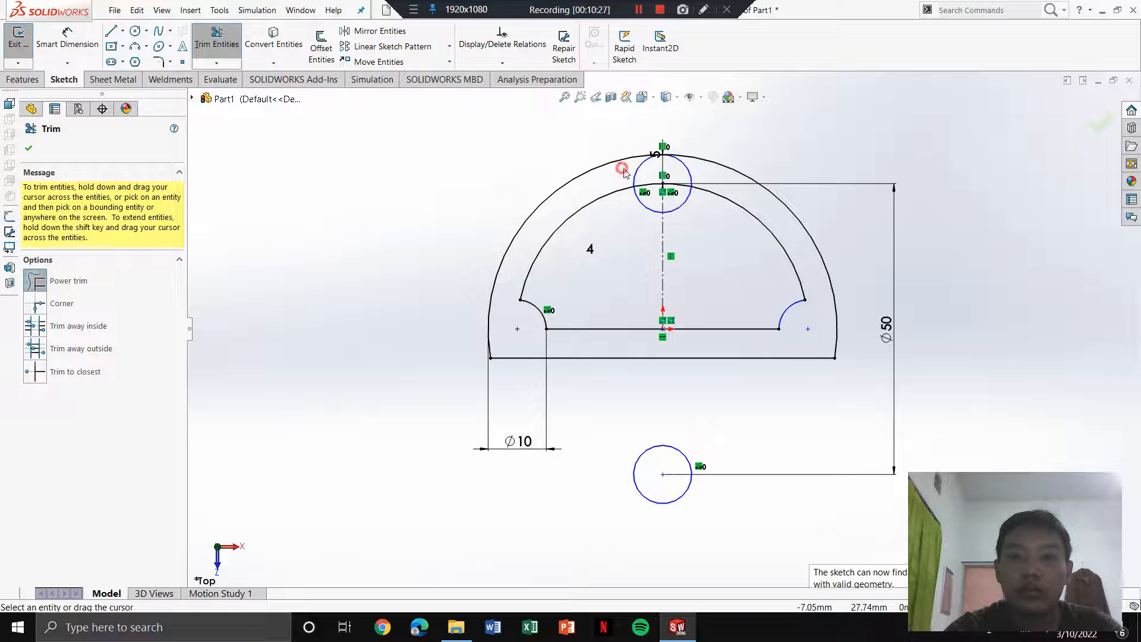
Step: Trim the top circle to its lower arc inside the inner profile and remove the detached circle below the profile
mouse_move(635, 172)
left_mouse_down()
mouse_move(681, 186)
mouse_move(653, 192)
left_mouse_up()
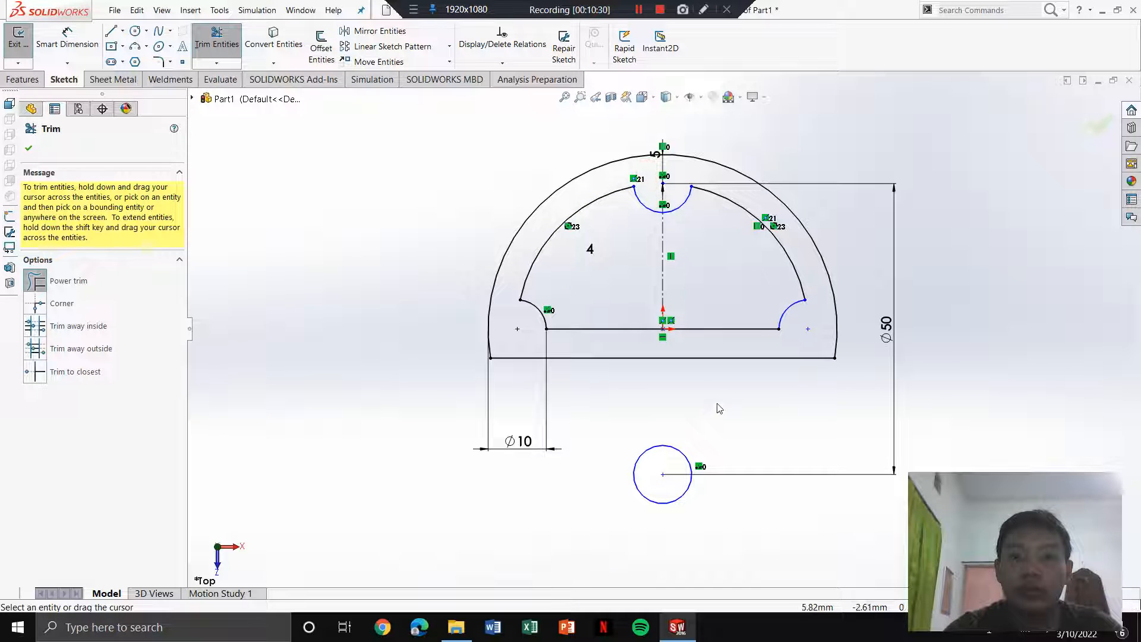
left_click_drag(707, 433, 683, 459)
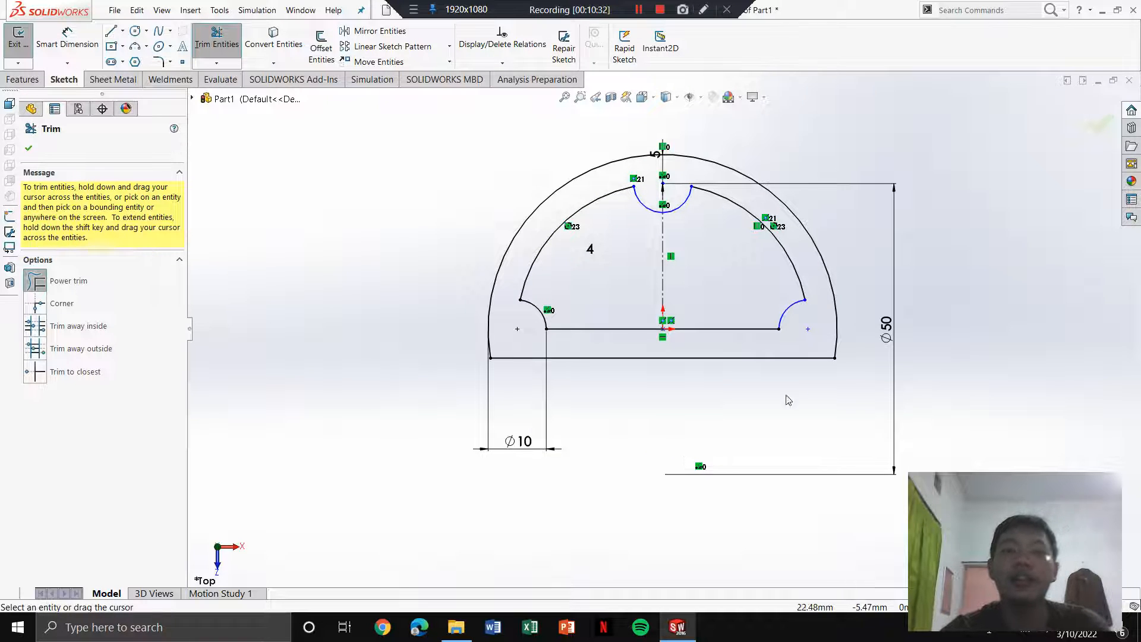
left_click(28, 148)
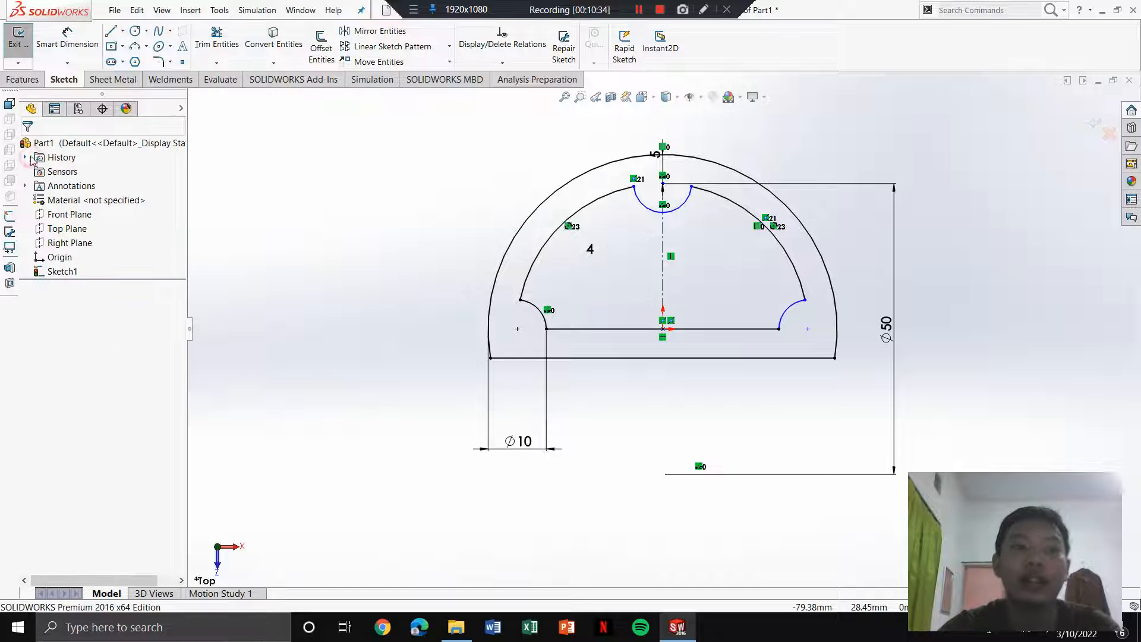
Step: Start an Extruded Boss/Base from the half-circle sketch with a blind depth of 15 mm
left_click(23, 80)
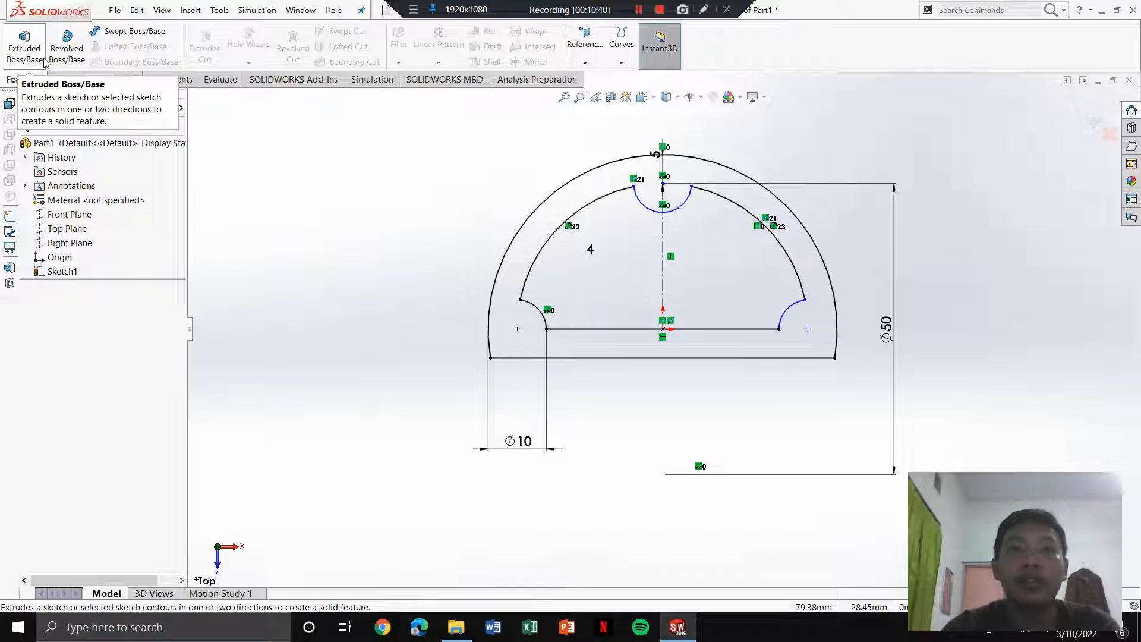
left_click(27, 53)
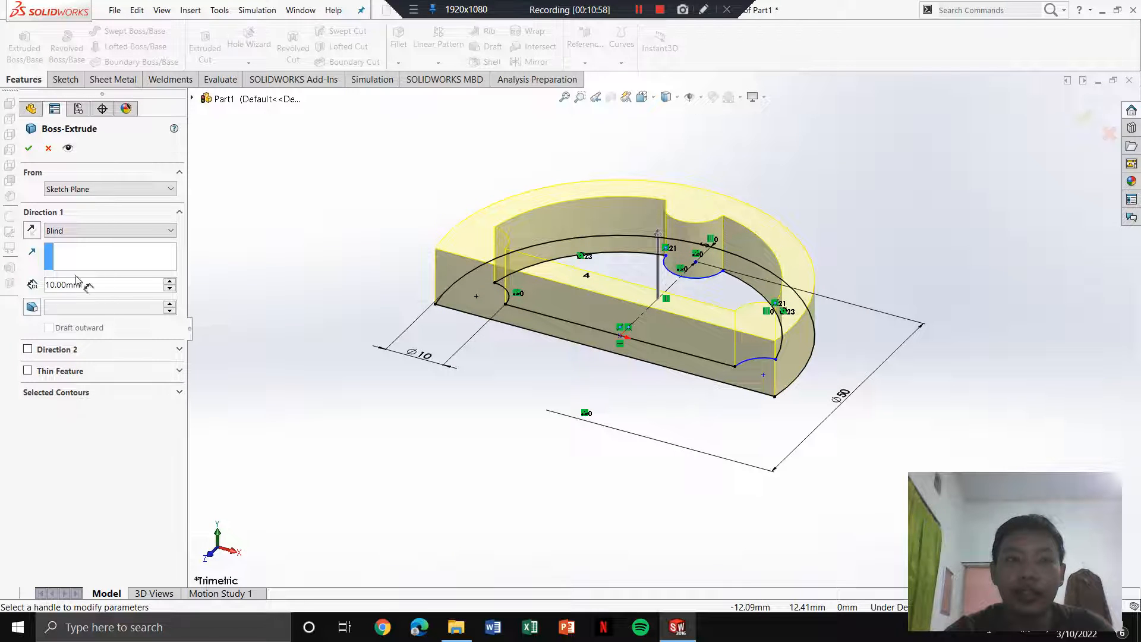
left_click(115, 286)
left_click_drag(114, 286, 10, 292)
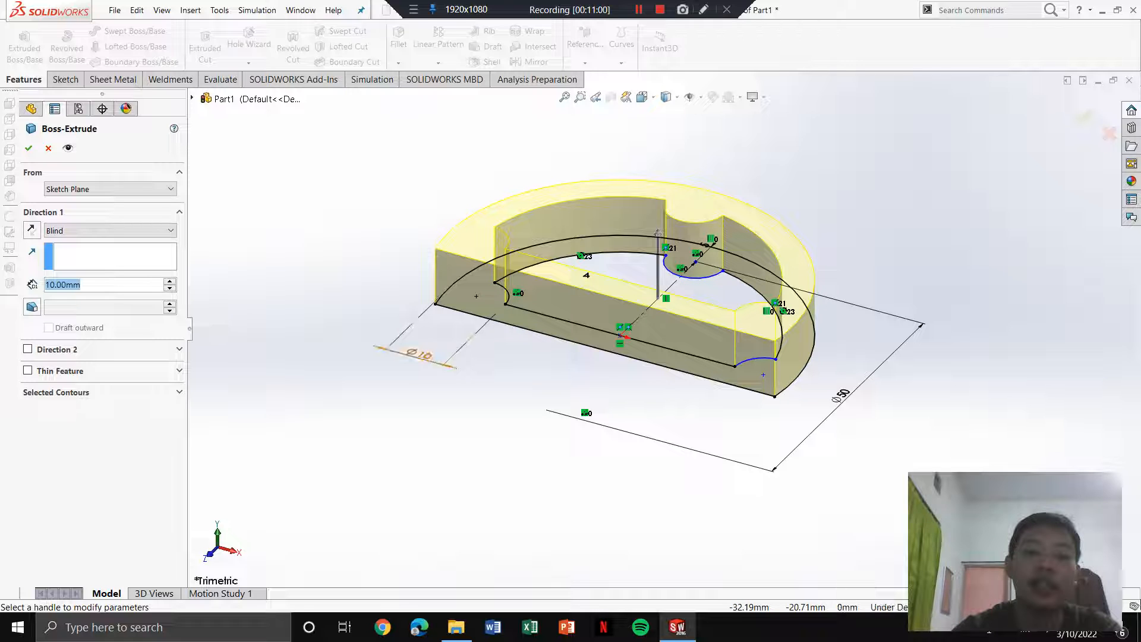
type("15")
key("Return")
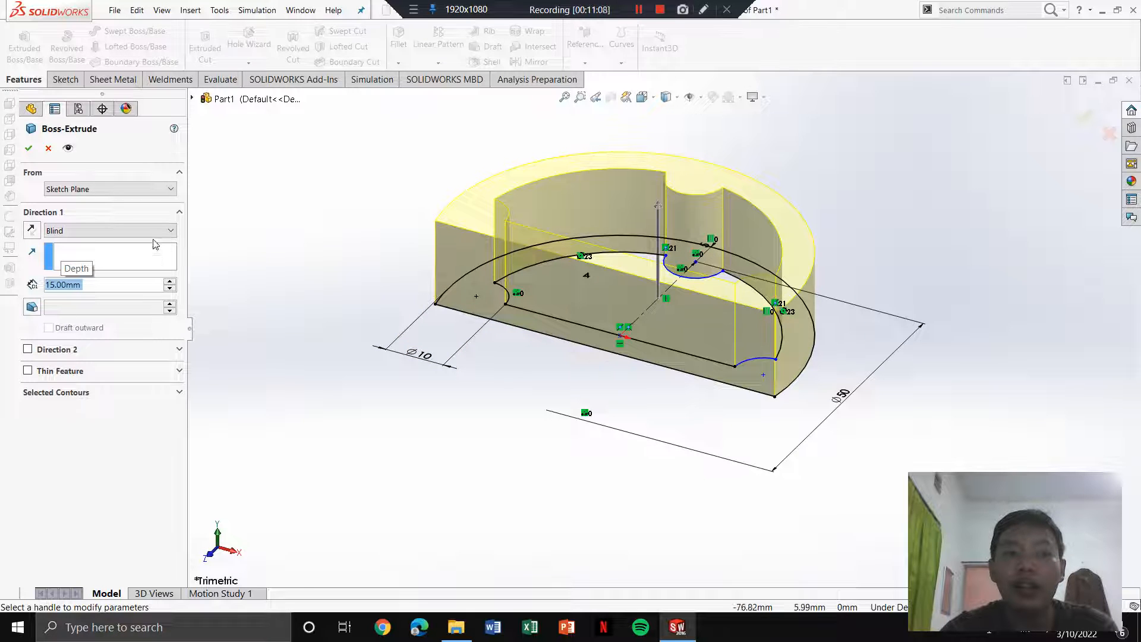
Step: Reverse the extrusion direction and try the Up To Surface end condition
left_click(34, 236)
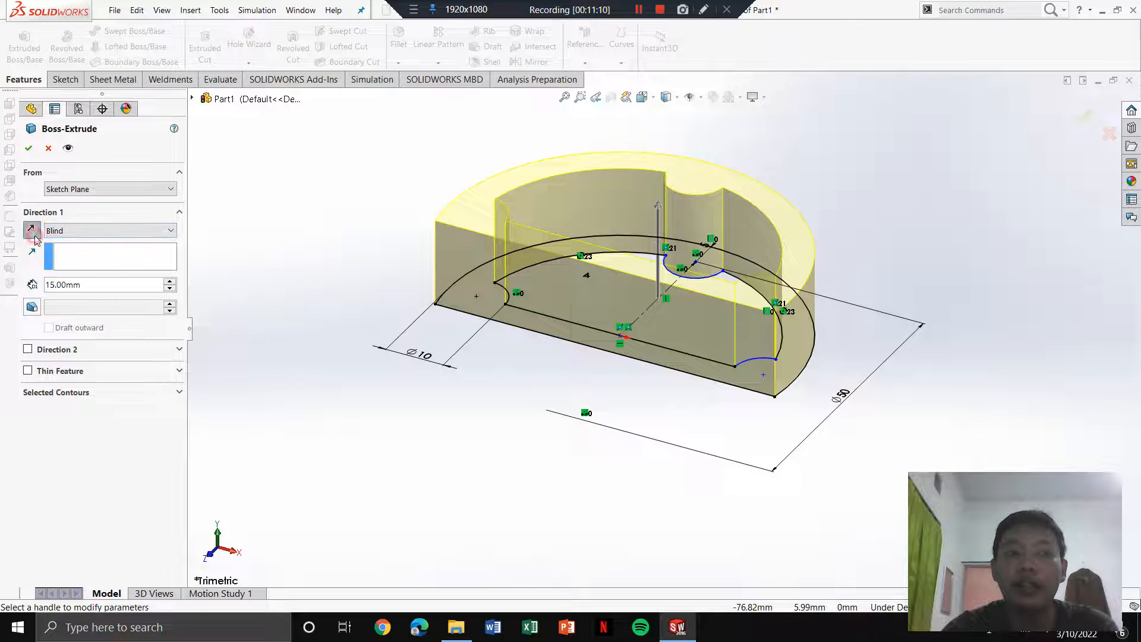
left_click(72, 233)
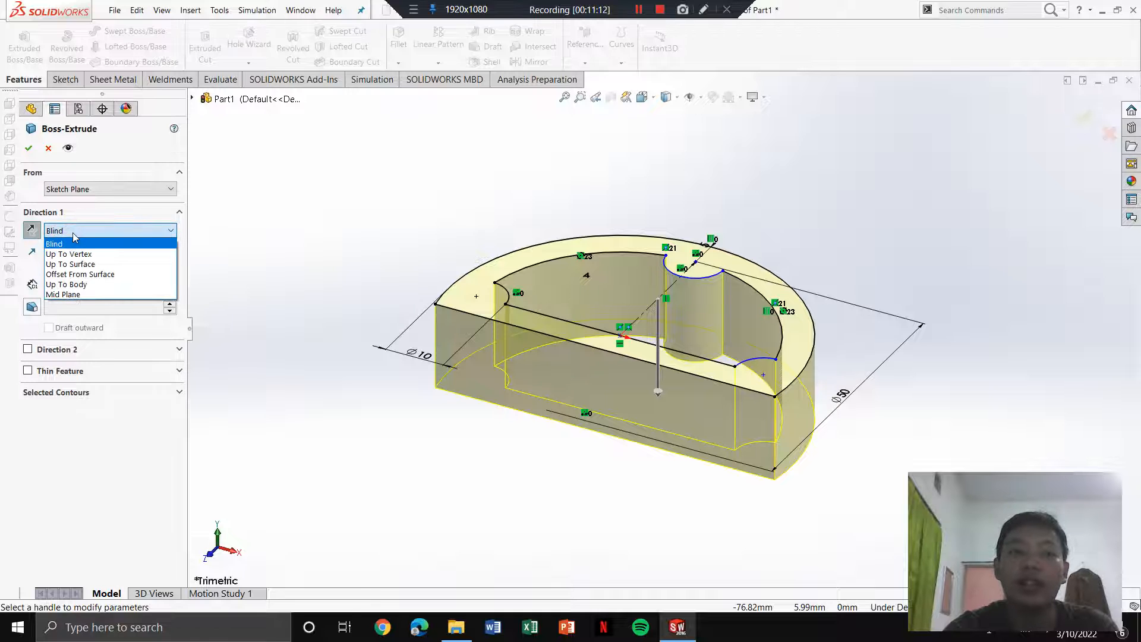
left_click(77, 264)
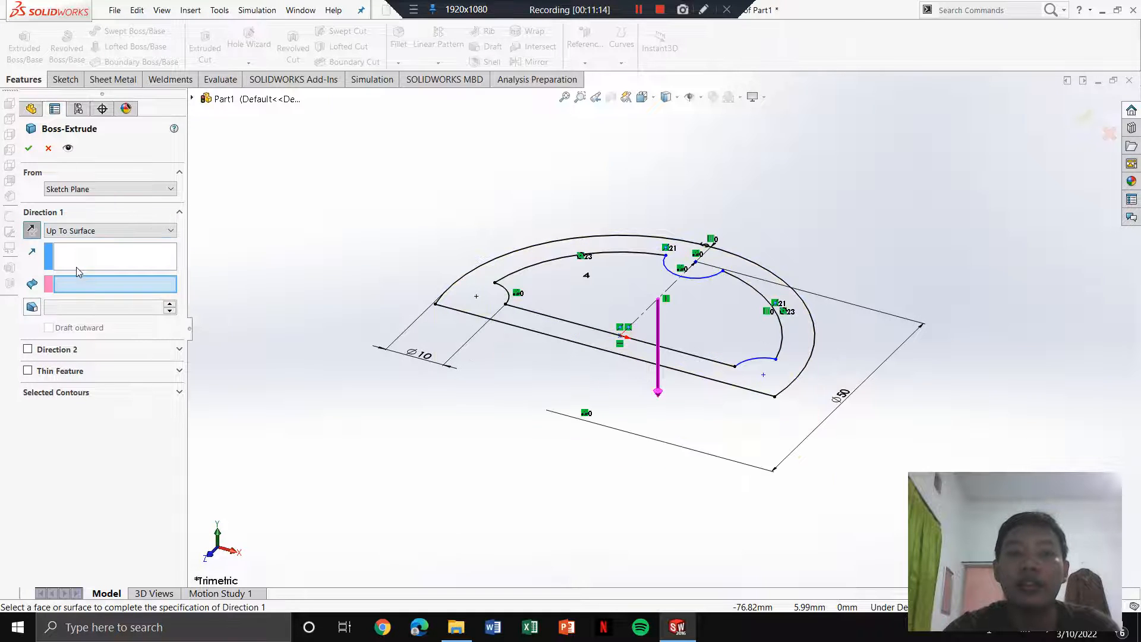
Step: Extrude the half-circle profile with the Mid Plane end condition and a total depth of 30 mm
left_click(89, 231)
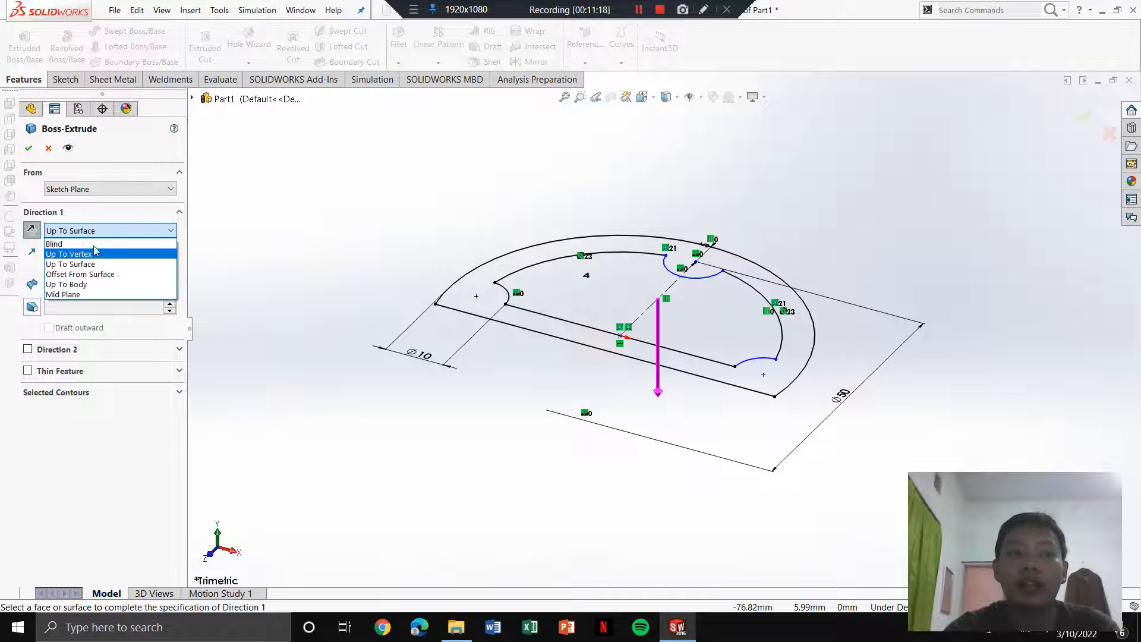
left_click(89, 294)
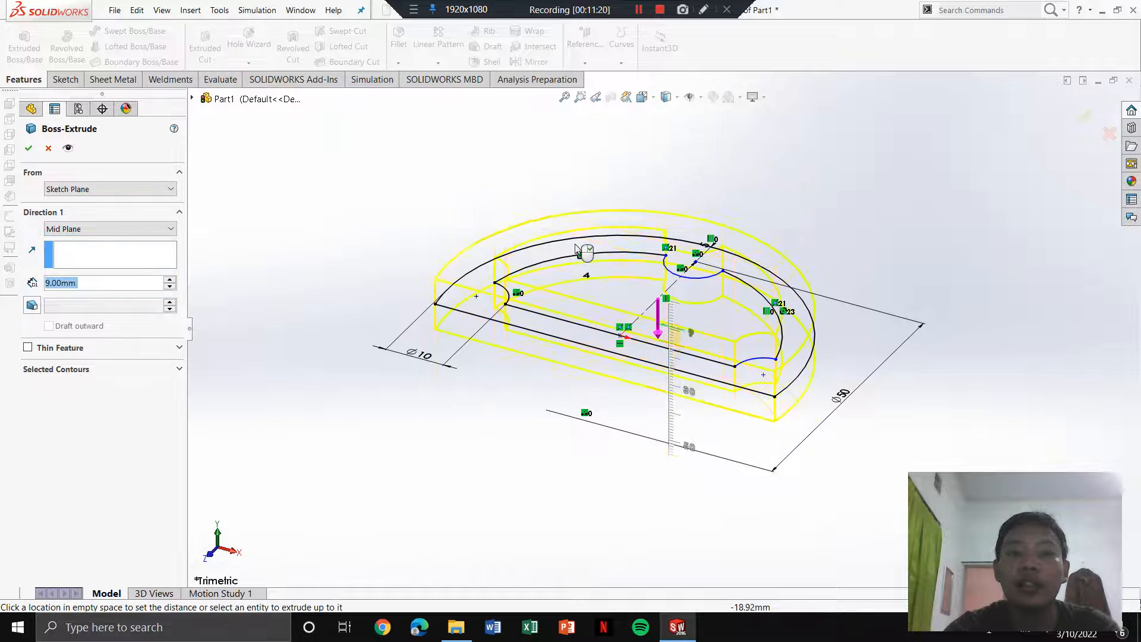
left_click_drag(637, 343, 670, 438)
left_click(109, 283)
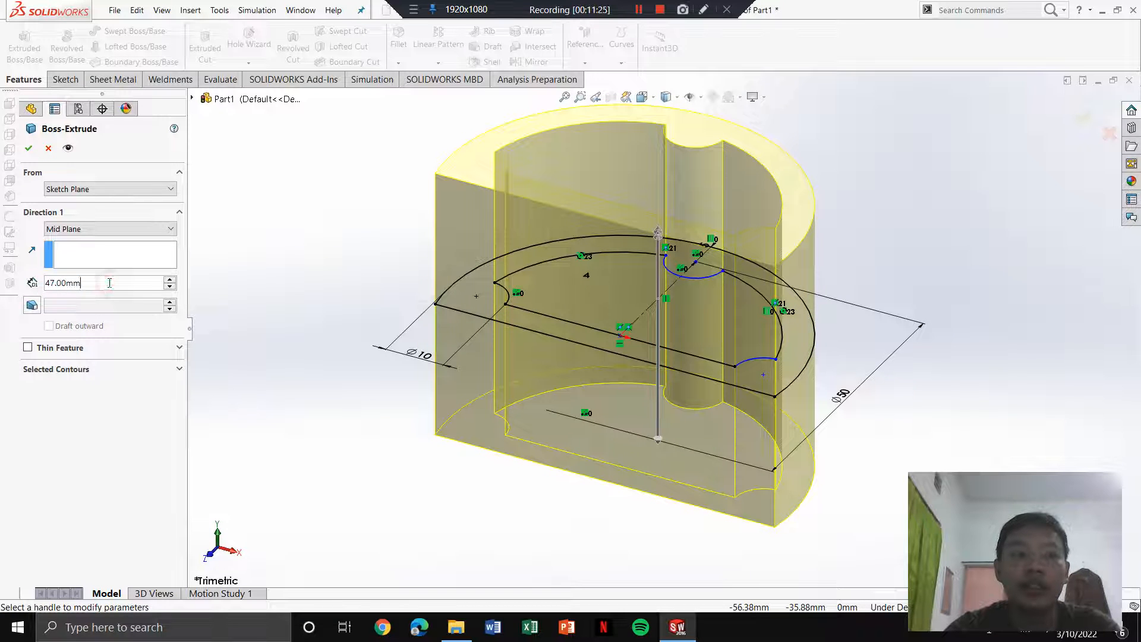
double_click(108, 283)
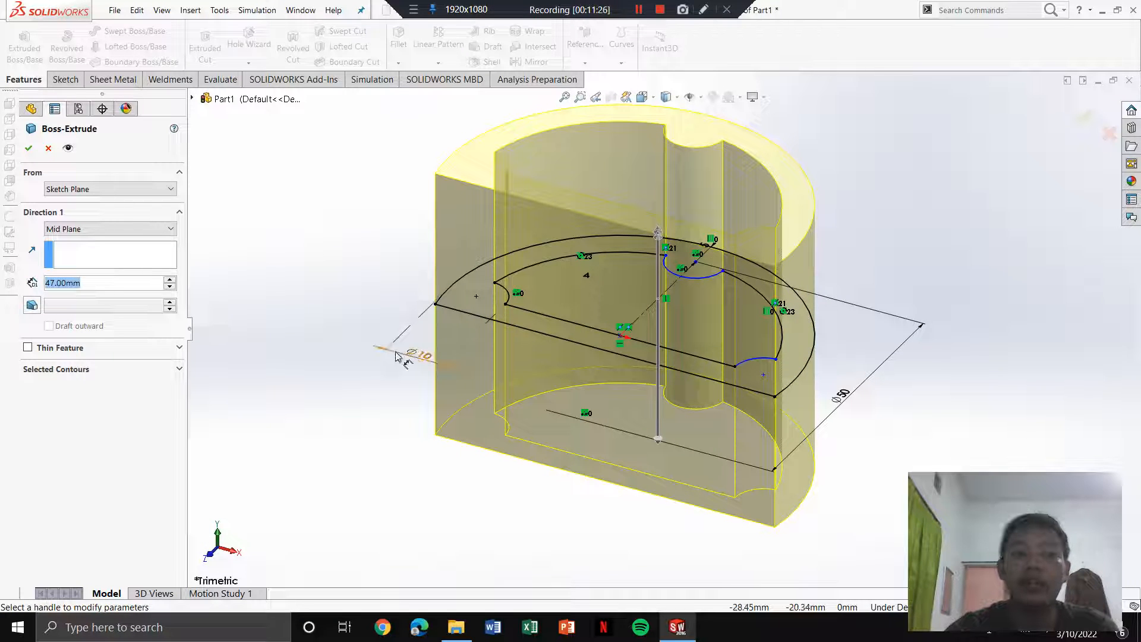
type("30")
key("Return")
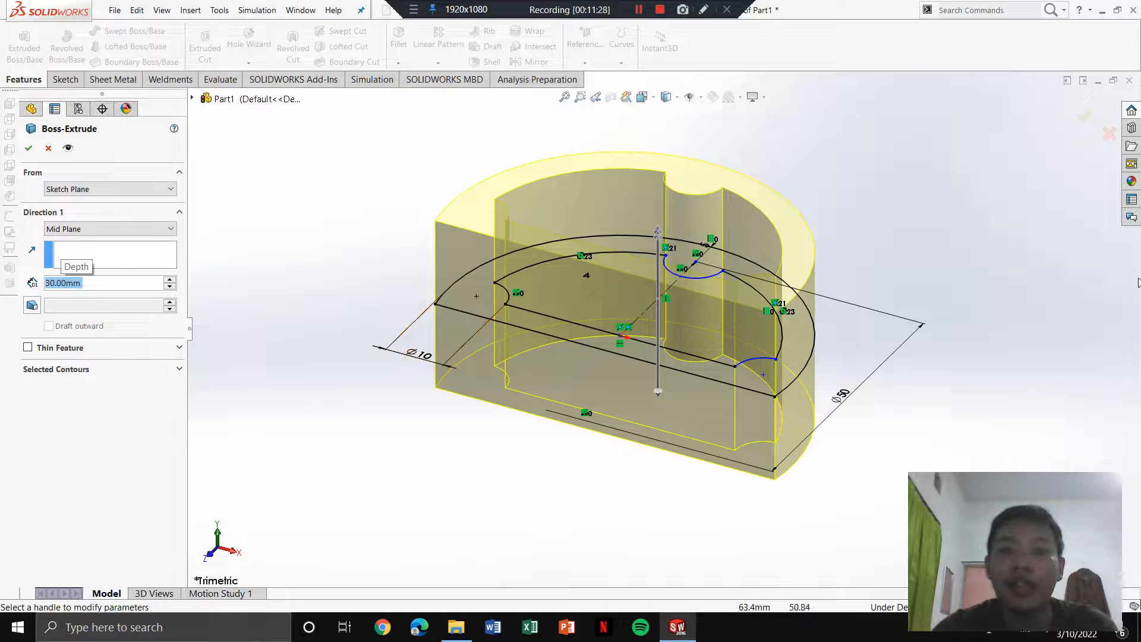
left_click(29, 149)
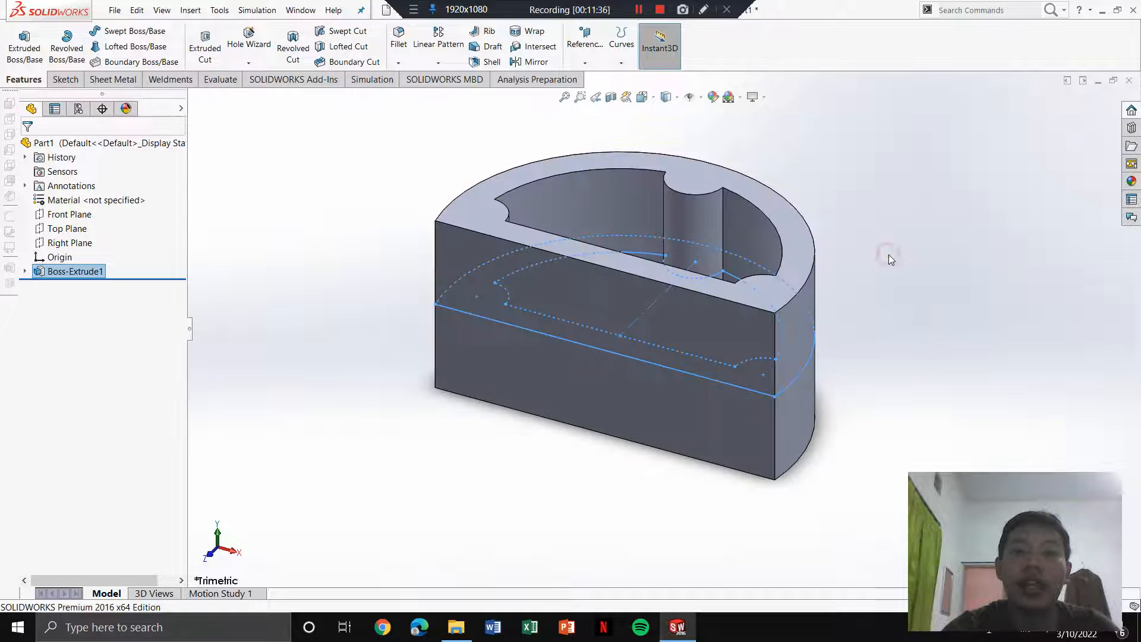
Step: Start a new sketch on the solid's upper half-ring face
left_click(929, 160)
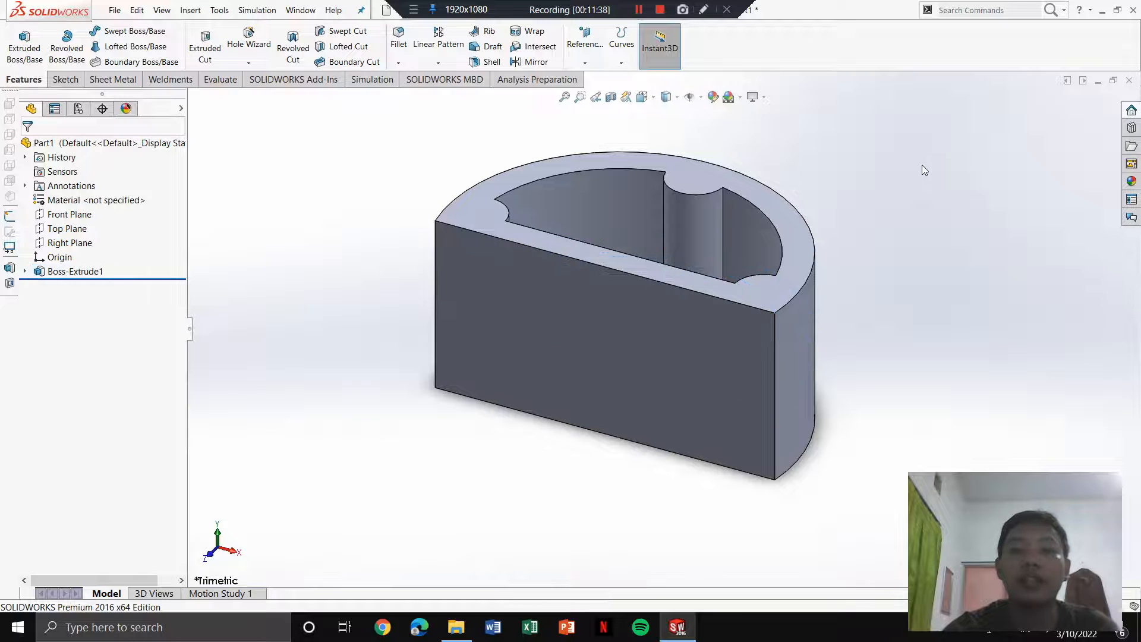
mouse_move(921, 166)
middle_mouse_down()
mouse_move(939, 240)
mouse_move(942, 218)
mouse_move(889, 264)
mouse_move(846, 214)
mouse_move(934, 181)
mouse_move(941, 196)
middle_mouse_up()
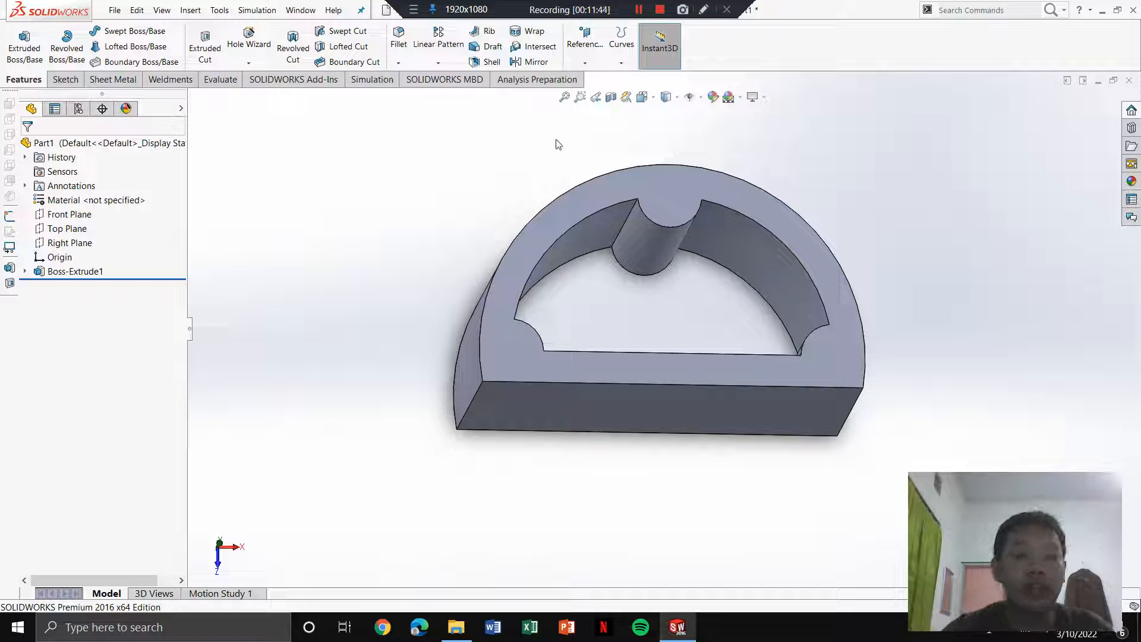
left_click(65, 79)
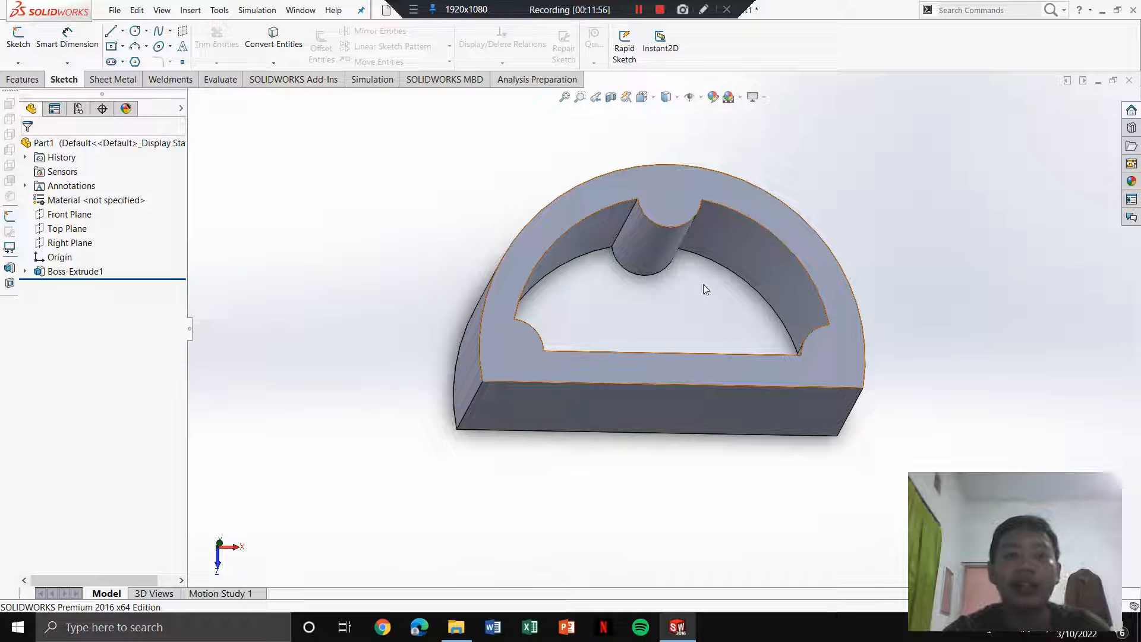
left_click(657, 177)
right_click(657, 177)
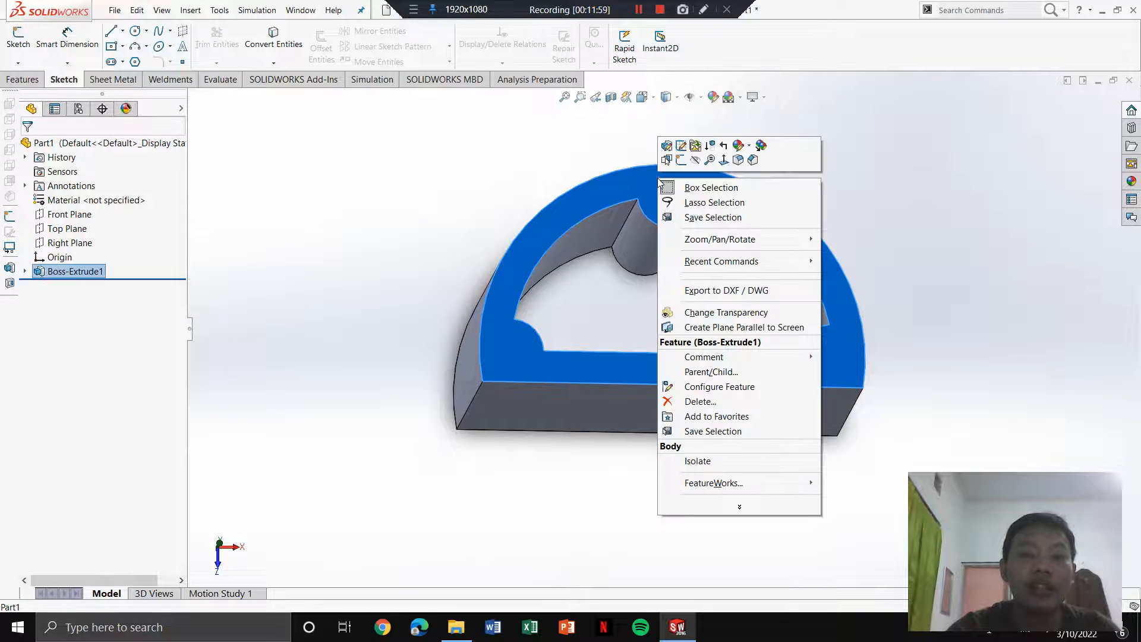
key("Escape")
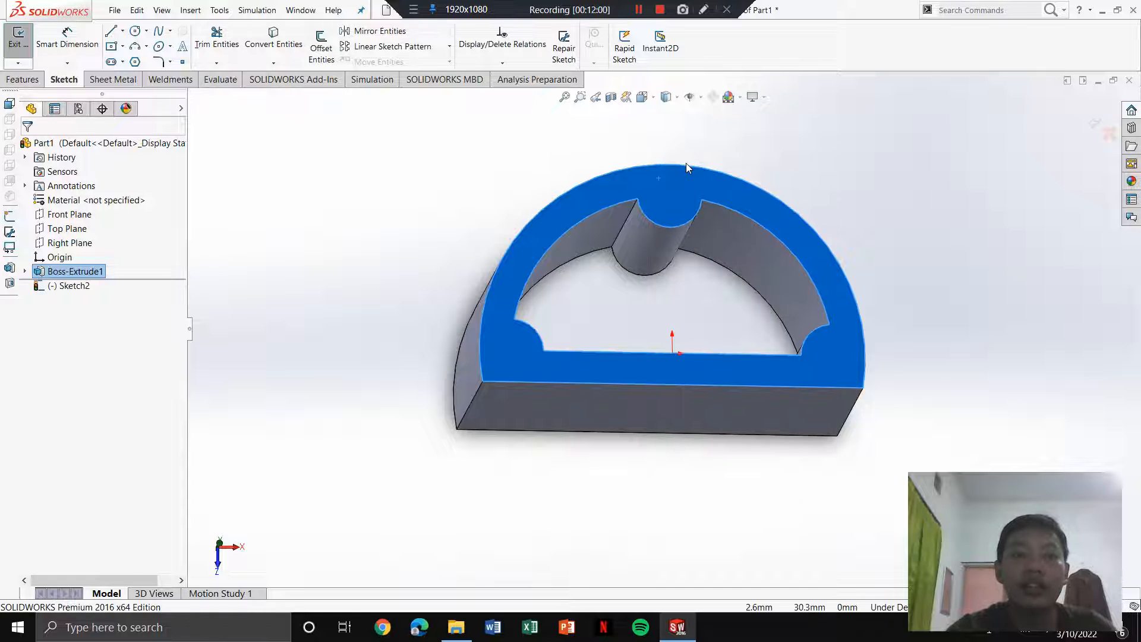
left_click(47, 292)
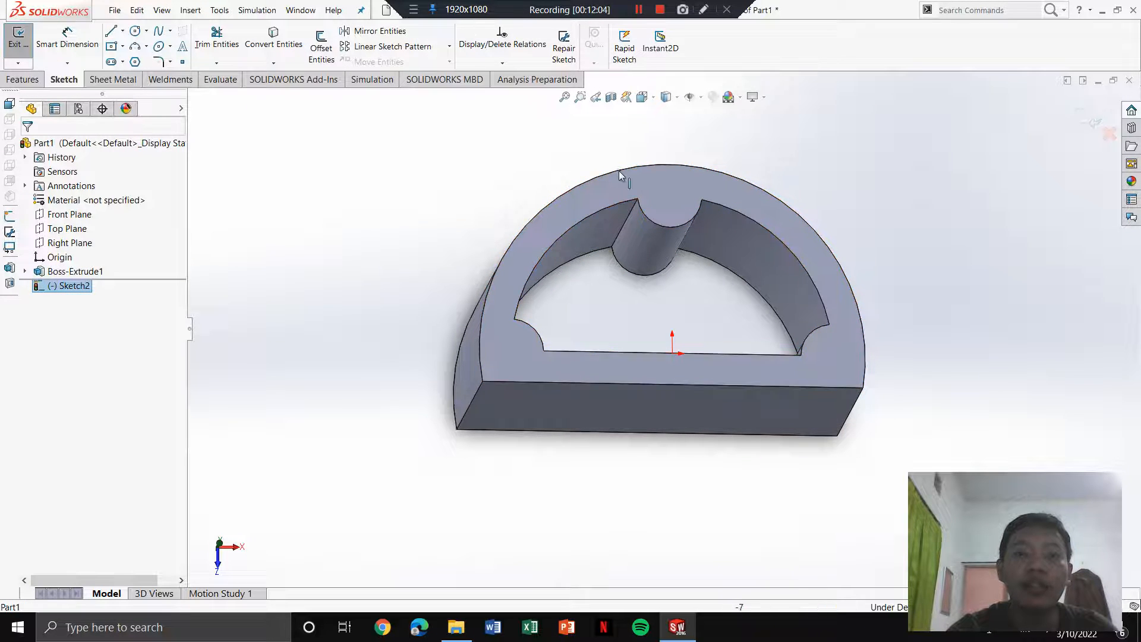
Step: Convert the outer arc and straight outer edge of the upper face into entities of the new sketch
left_click(665, 183)
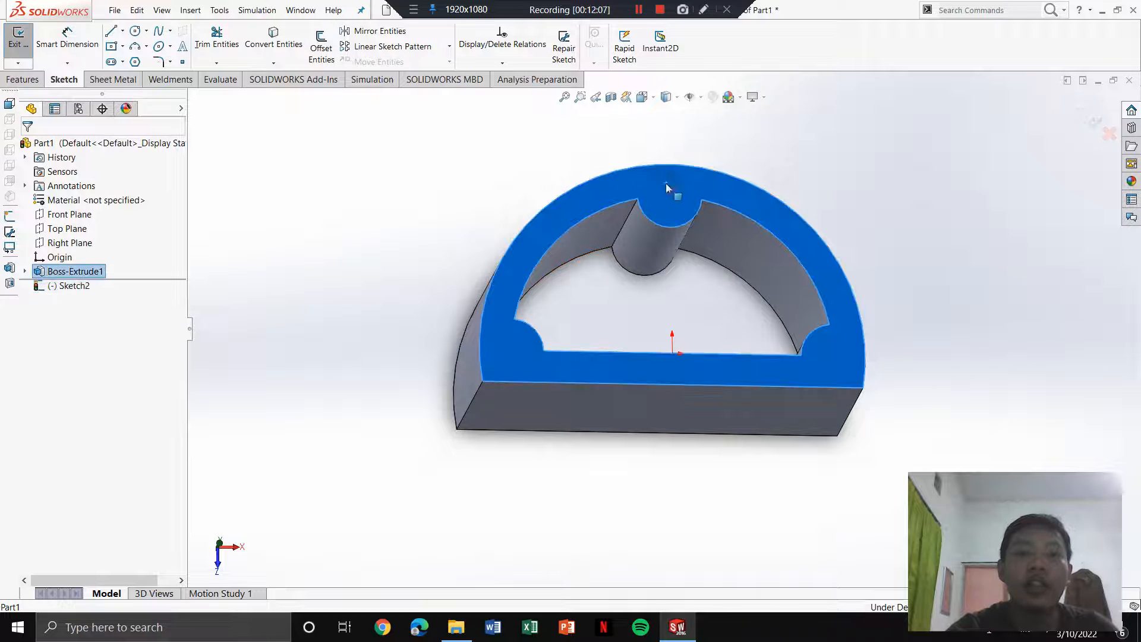
left_click(287, 33)
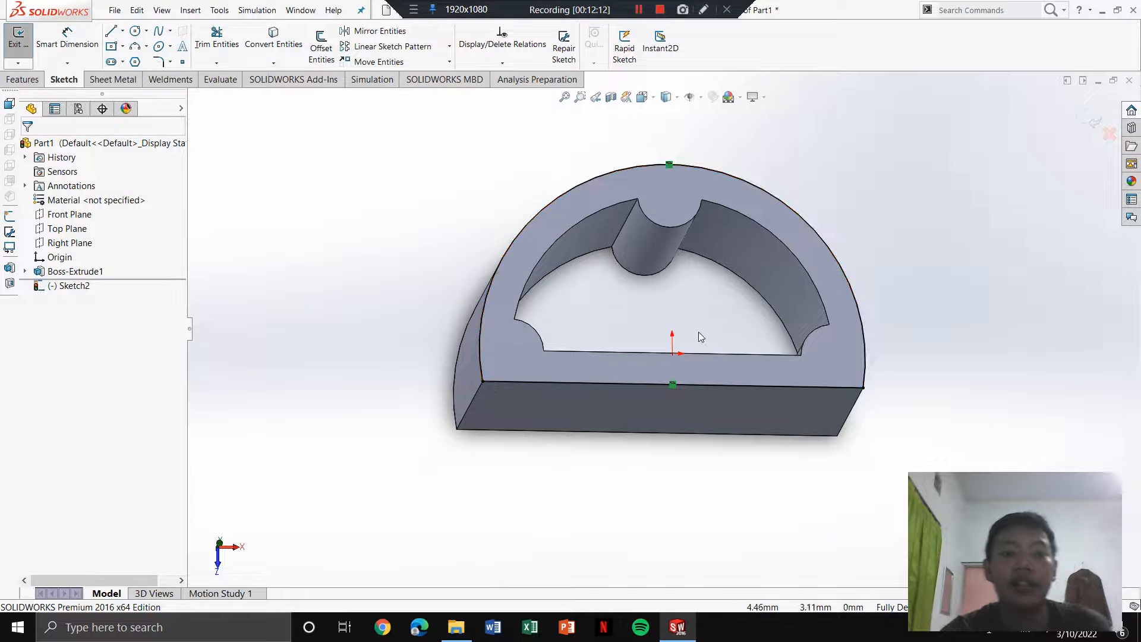
key("ctrl+1")
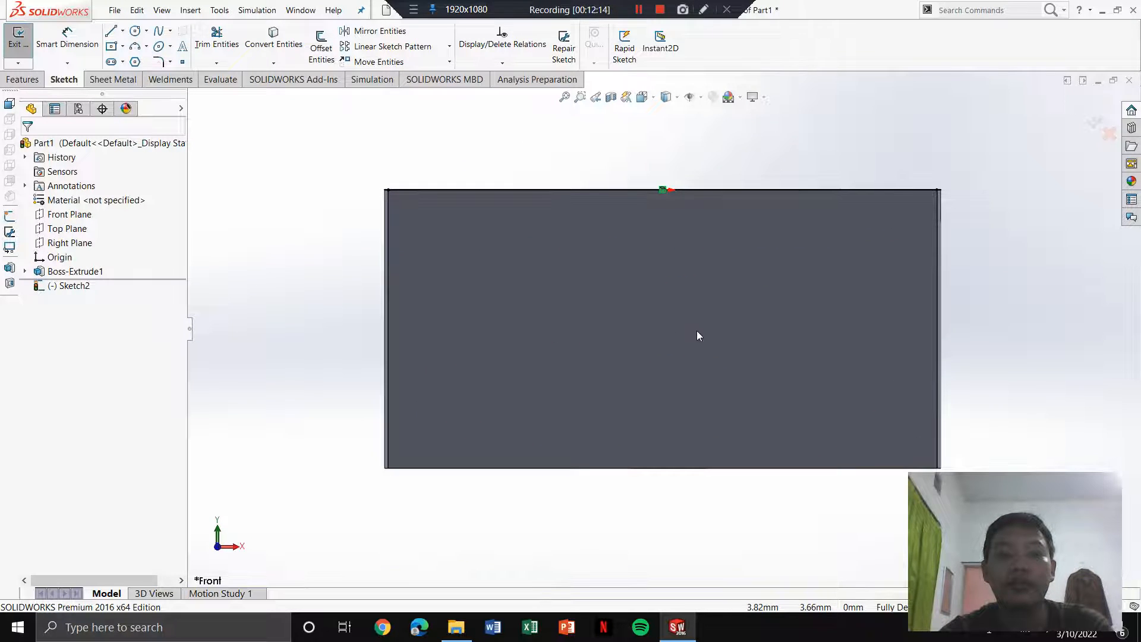
left_click(649, 104)
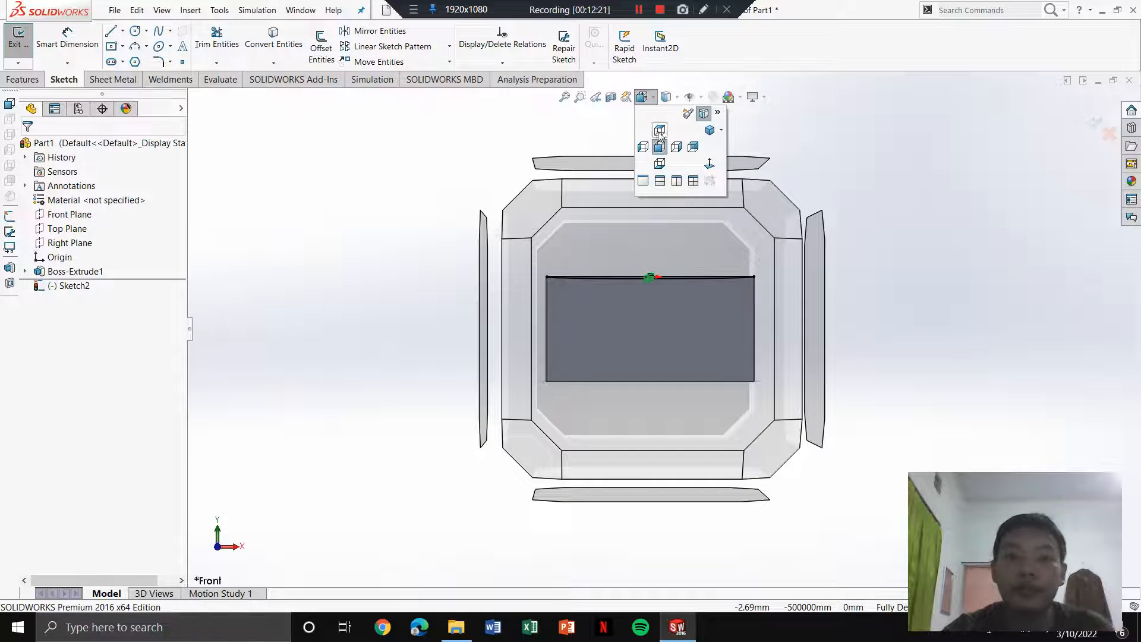
left_click(659, 131)
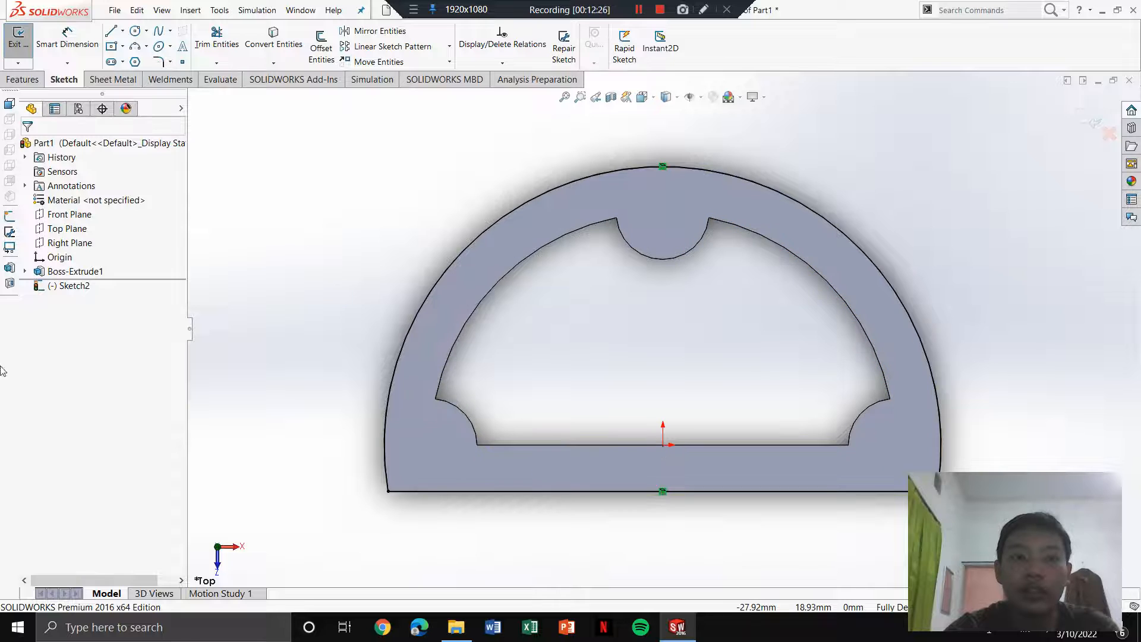
left_click(70, 286)
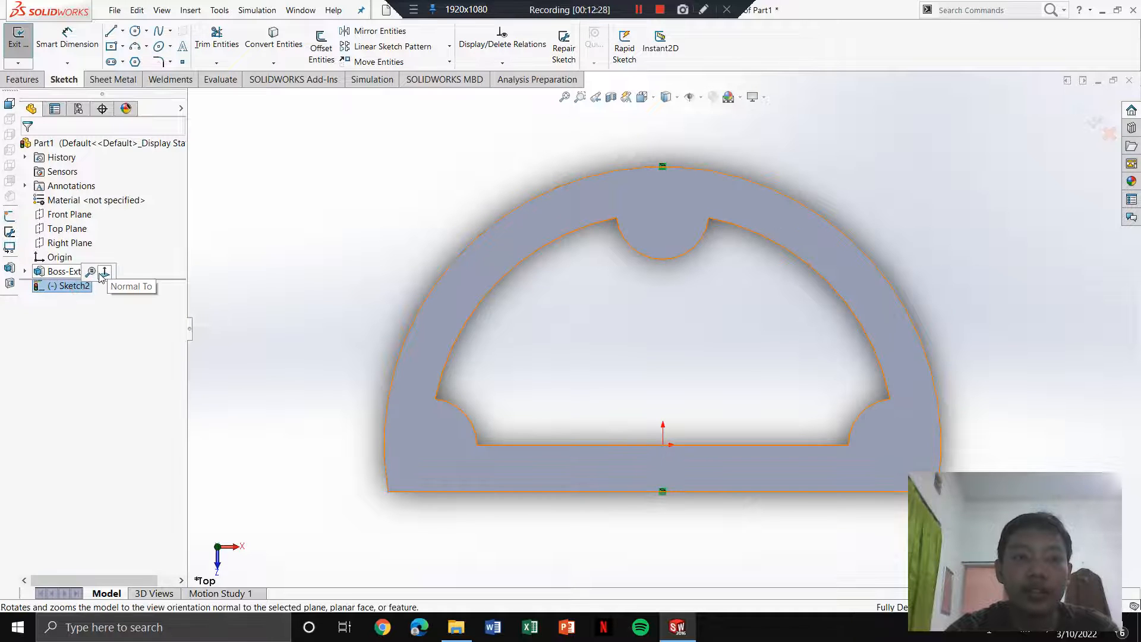
left_click(105, 272)
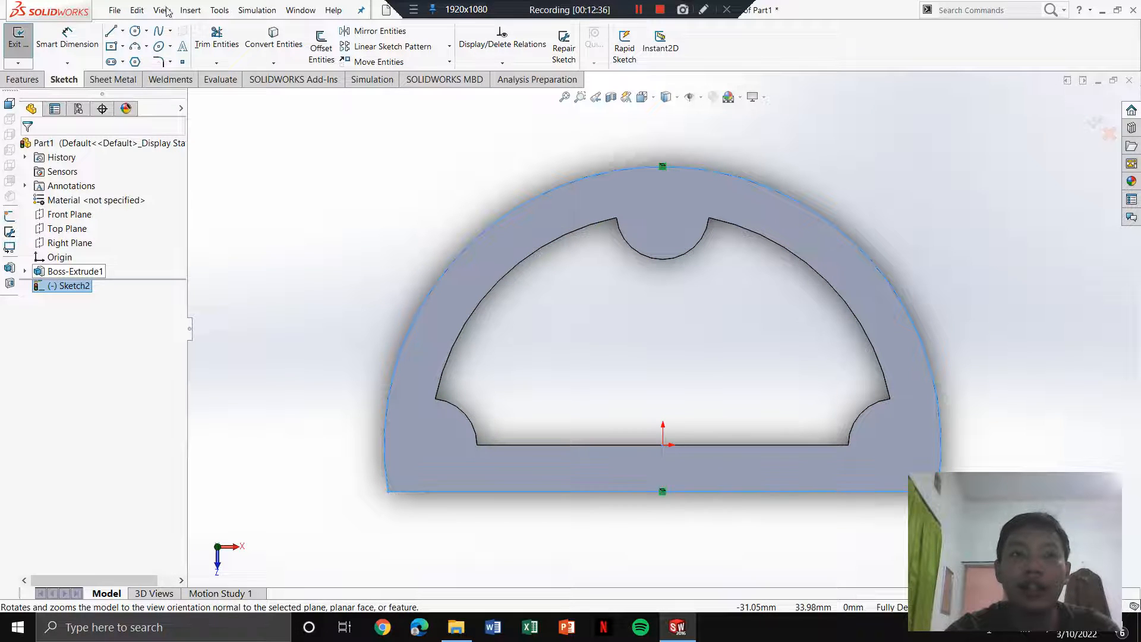
left_click(135, 33)
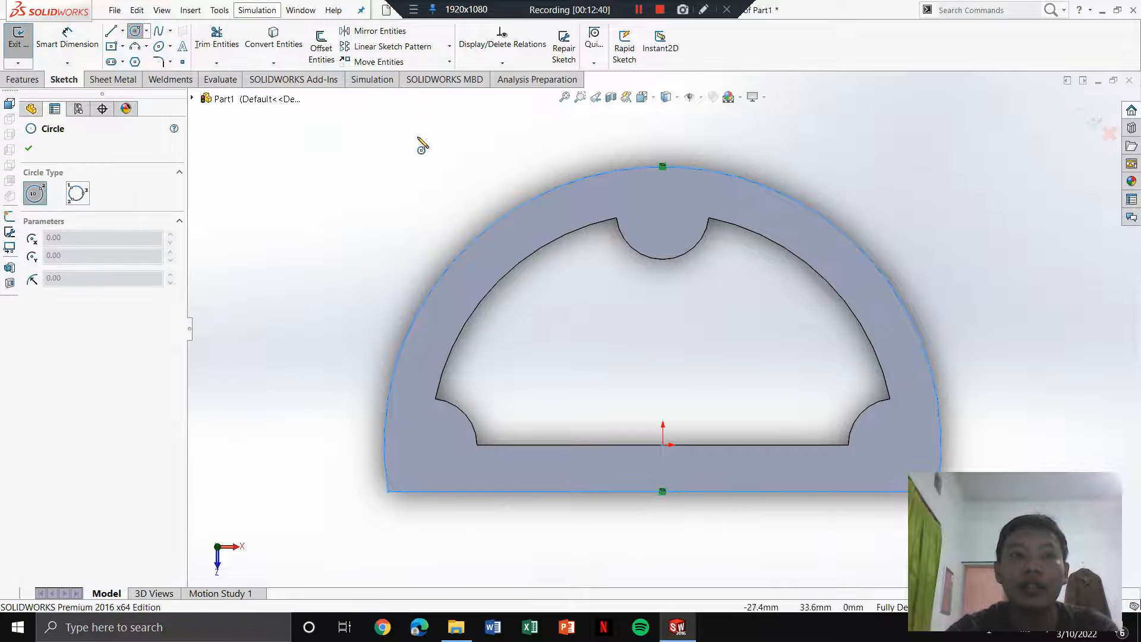
key("Escape")
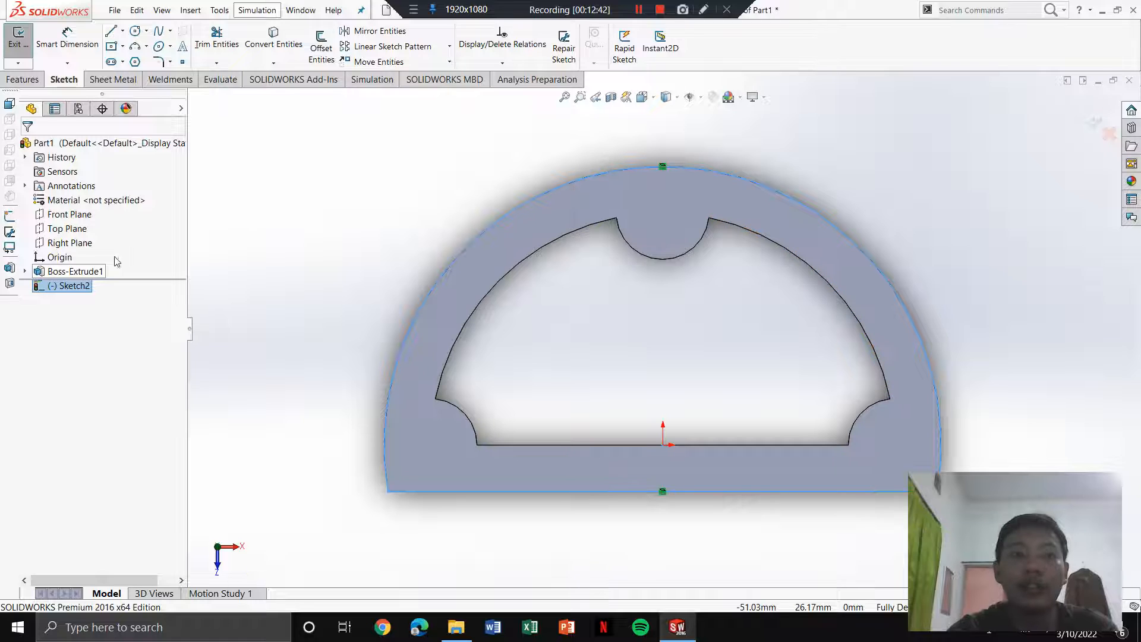
Step: Extrude the converted half-circle outline outward from the upper face as a blind boss of 10 mm
left_click(30, 78)
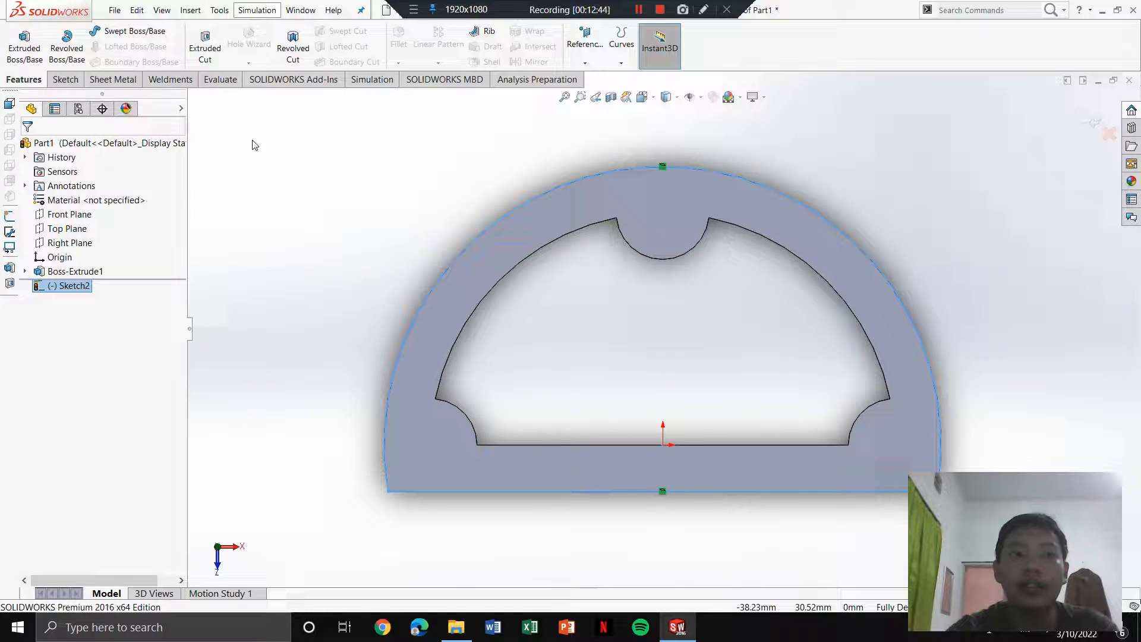
left_click(24, 44)
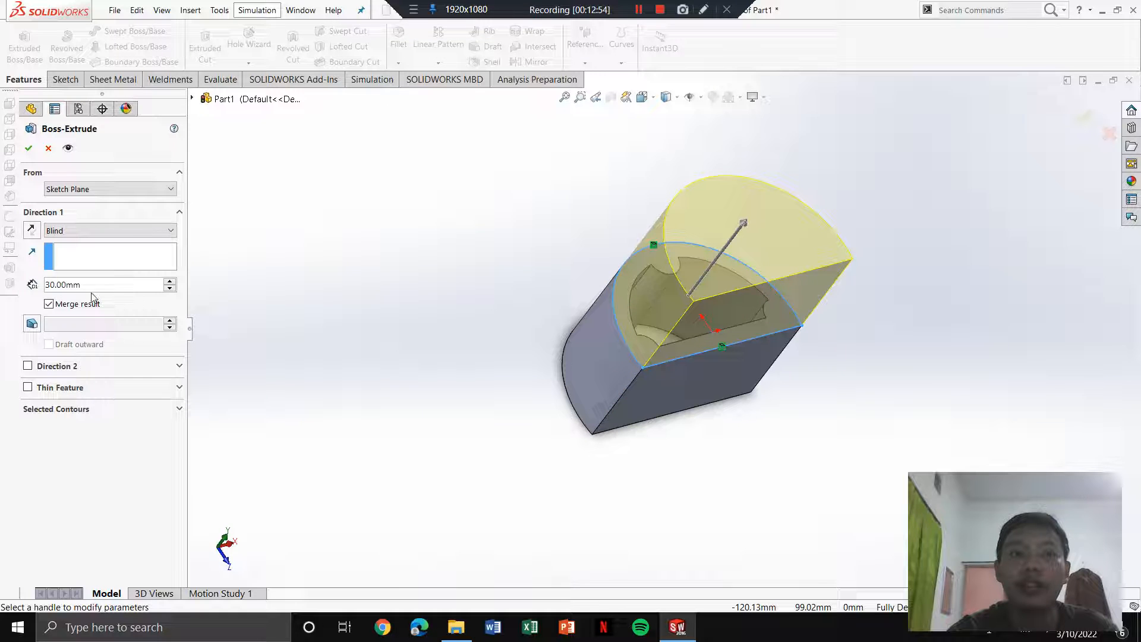
left_click_drag(105, 287, 23, 287)
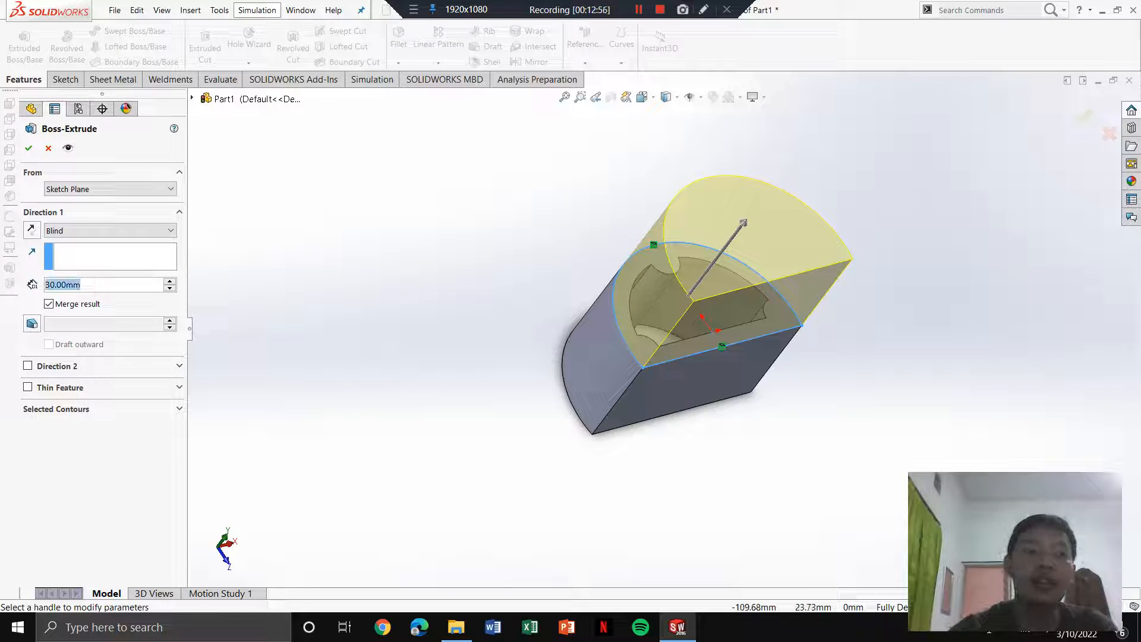
type("10")
key("Return")
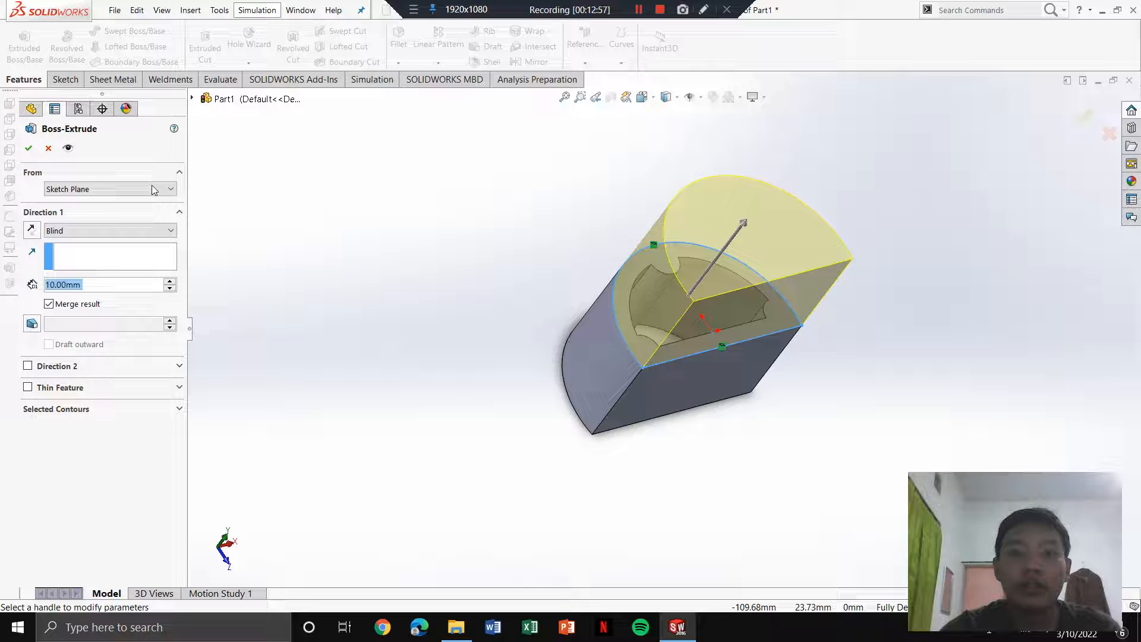
left_click(29, 148)
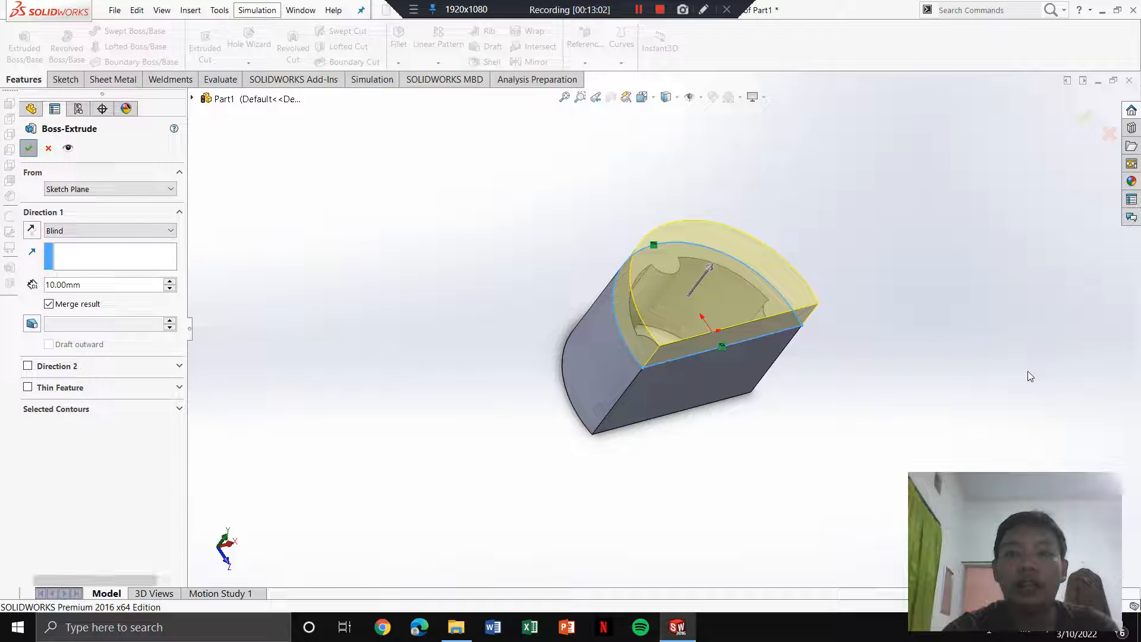
Step: Start a new sketch on the outer half-circle face of the 10 mm cap
middle_click_drag(903, 301, 831, 309)
left_click(820, 290)
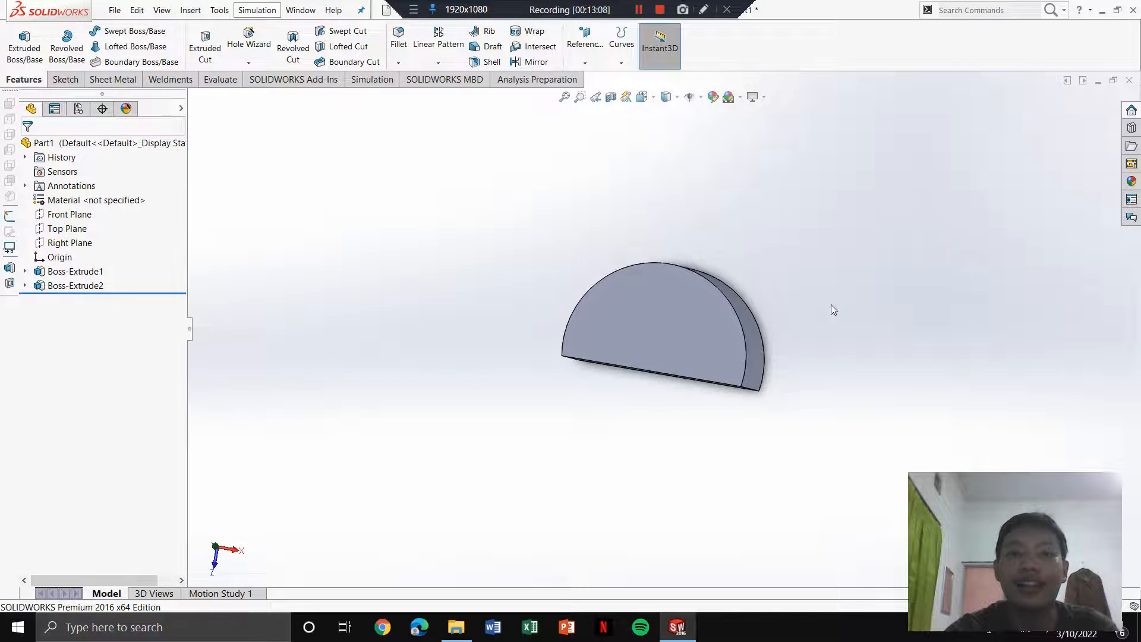
left_click(647, 311)
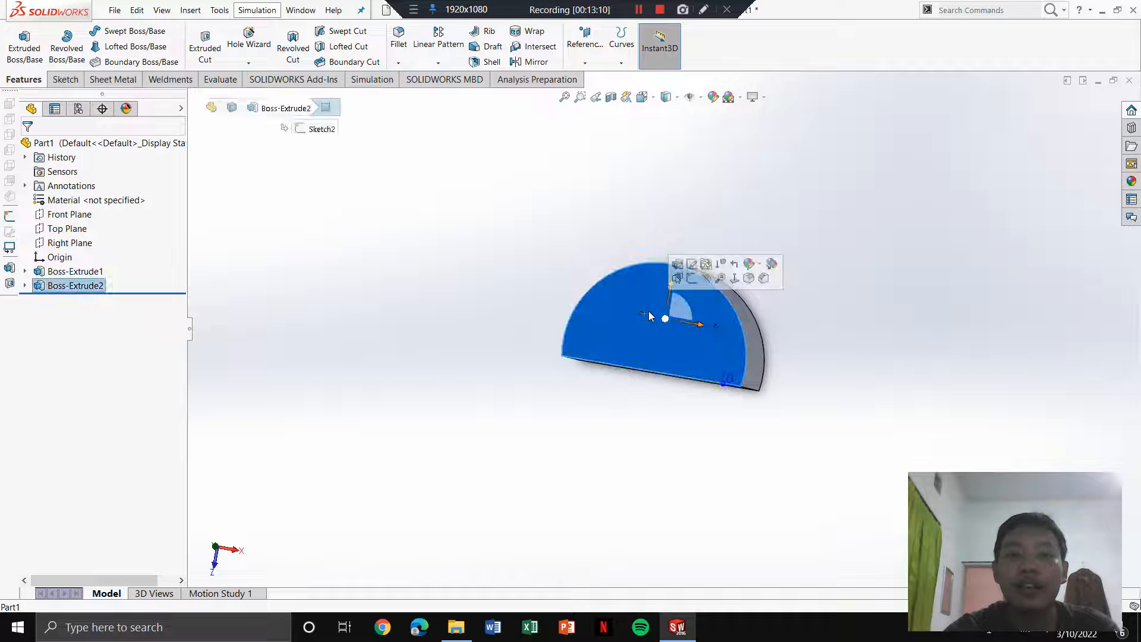
left_click(693, 279)
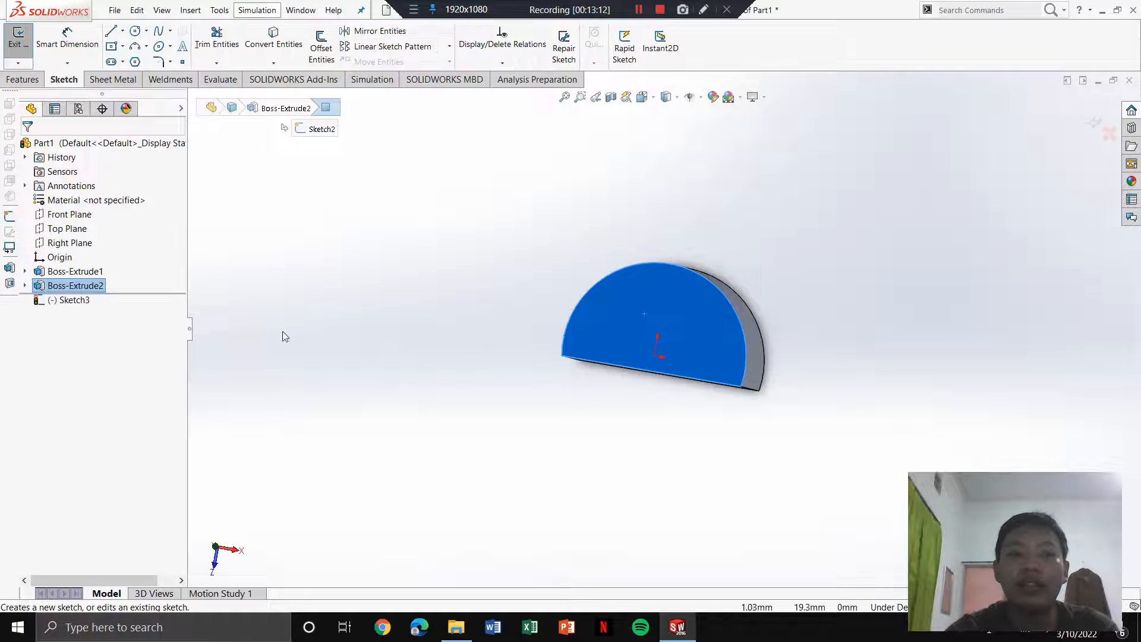
left_click(73, 301)
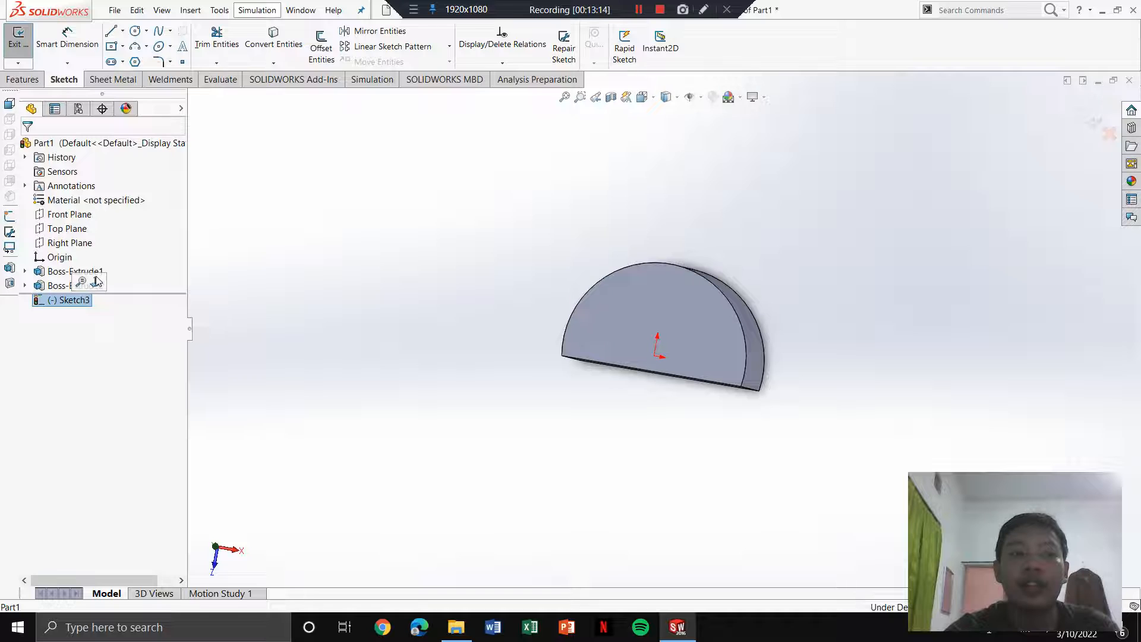
left_click(82, 281)
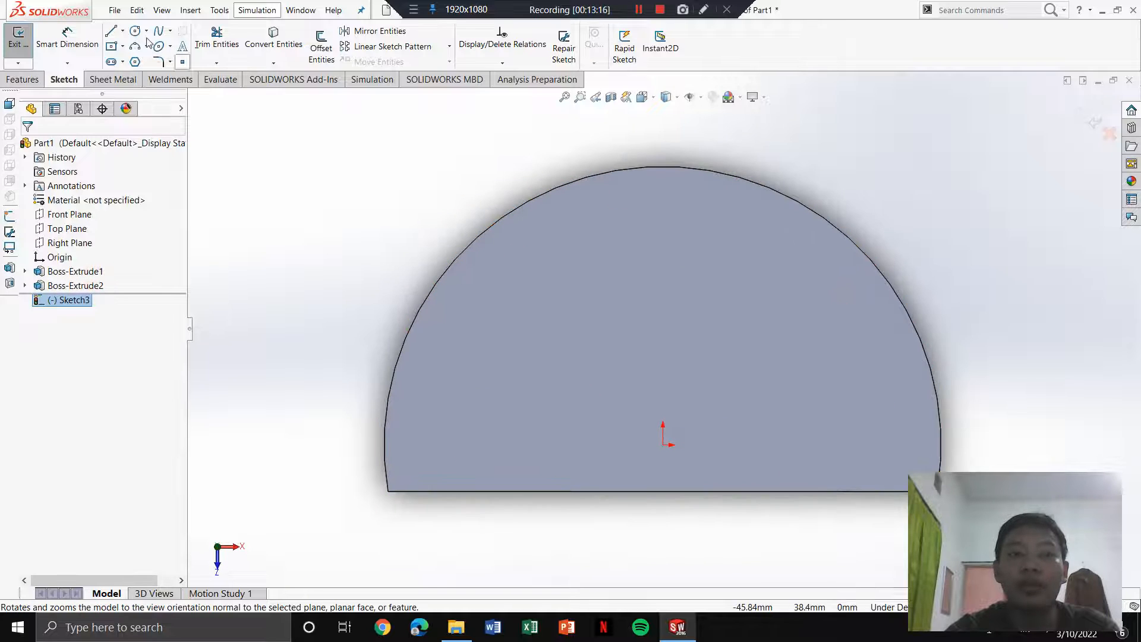
Step: Sketch a vertical centerline from the midpoint of the face's arc to the midpoint of its straight edge
left_click(138, 32)
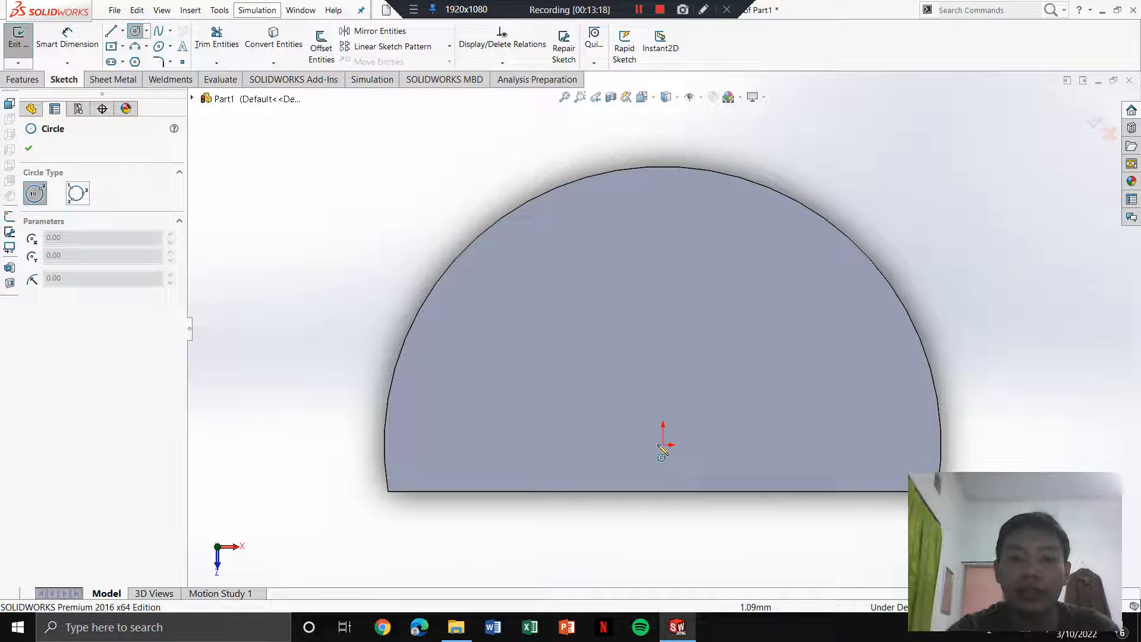
left_click(122, 30)
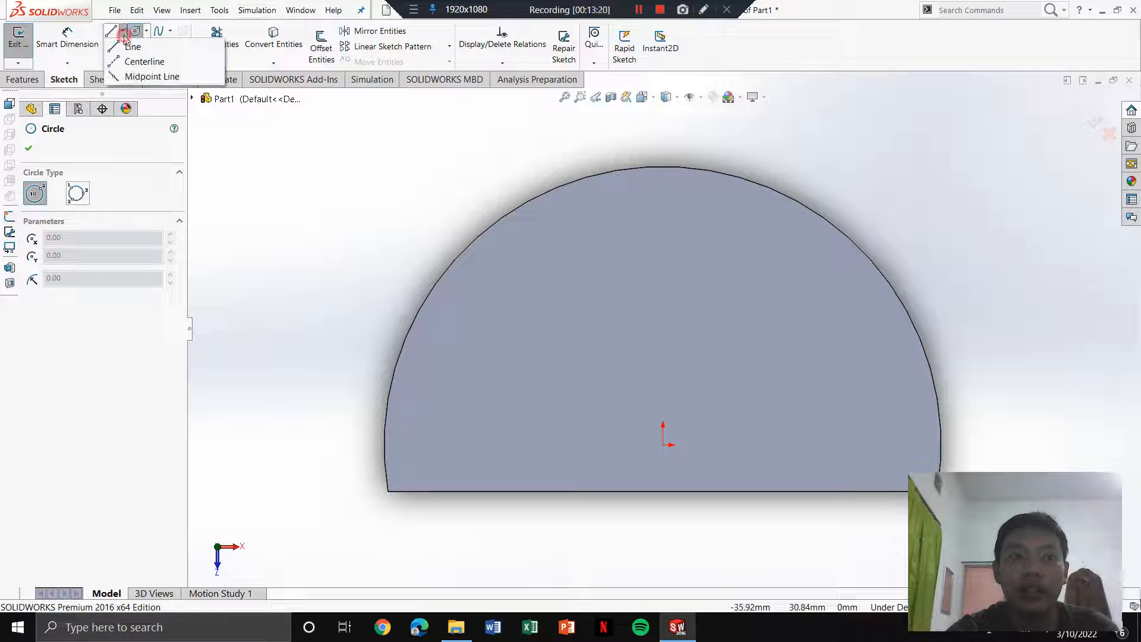
left_click(135, 61)
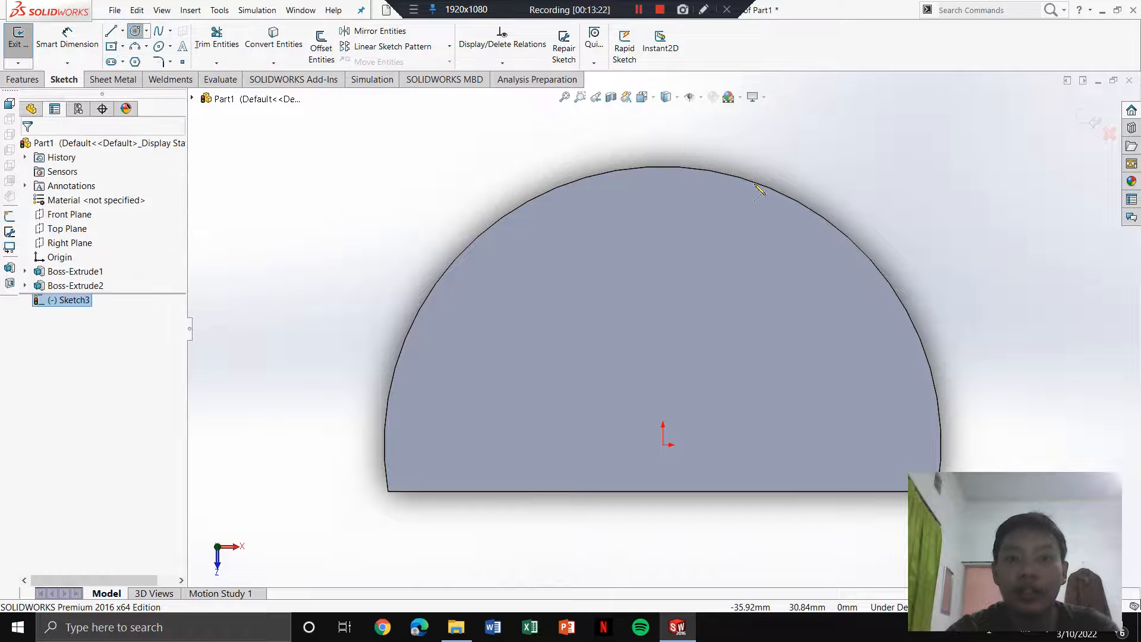
left_click(662, 167)
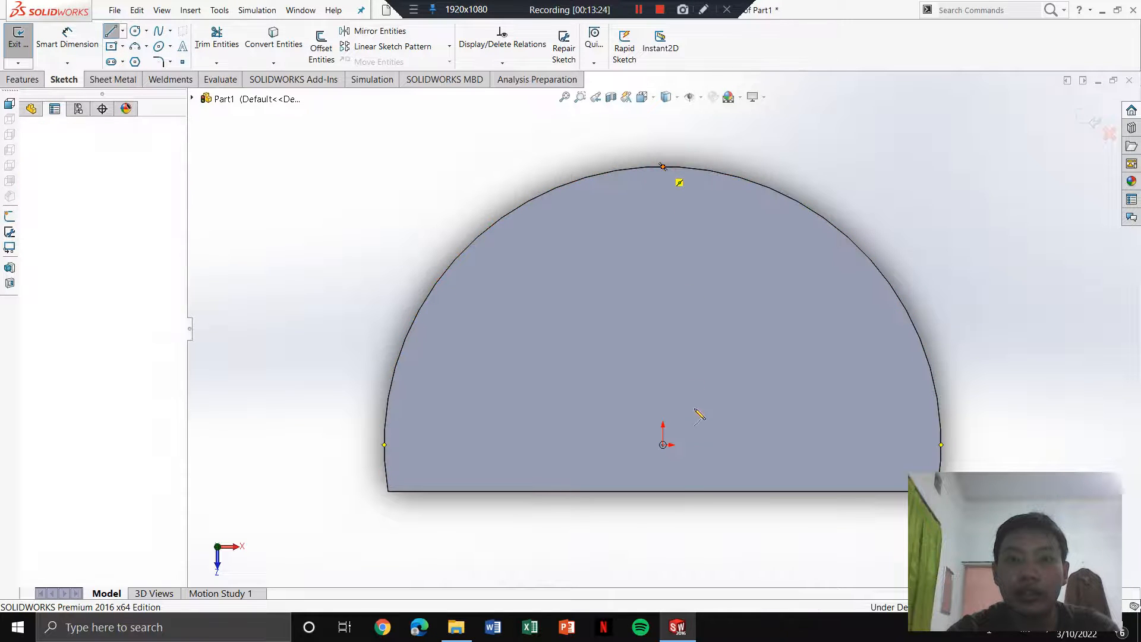
left_click(664, 496)
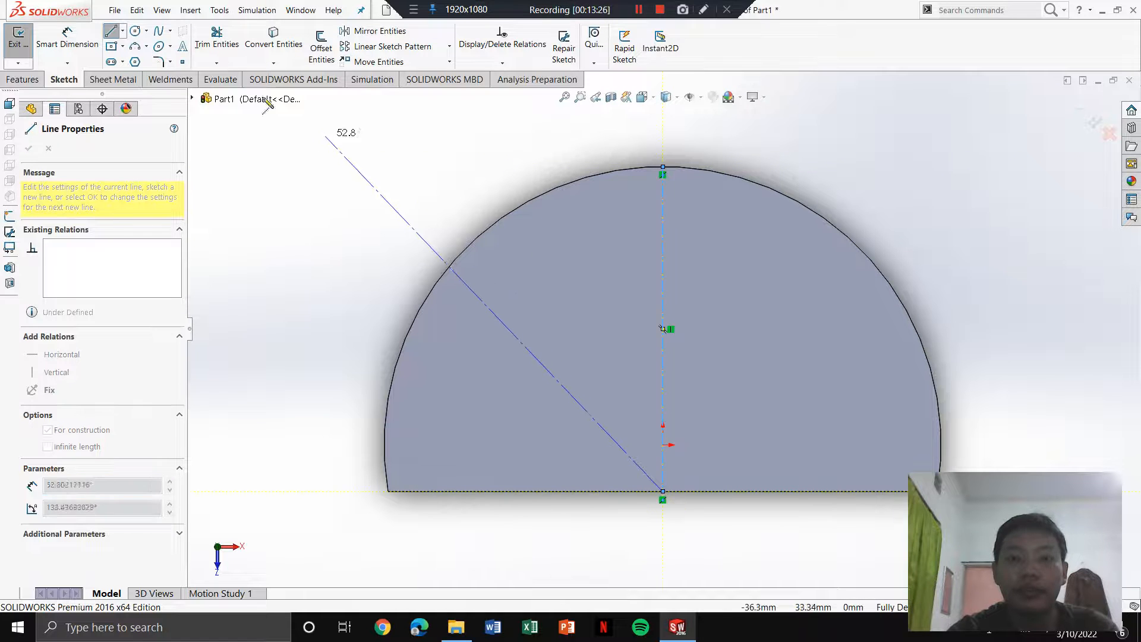
key("Escape")
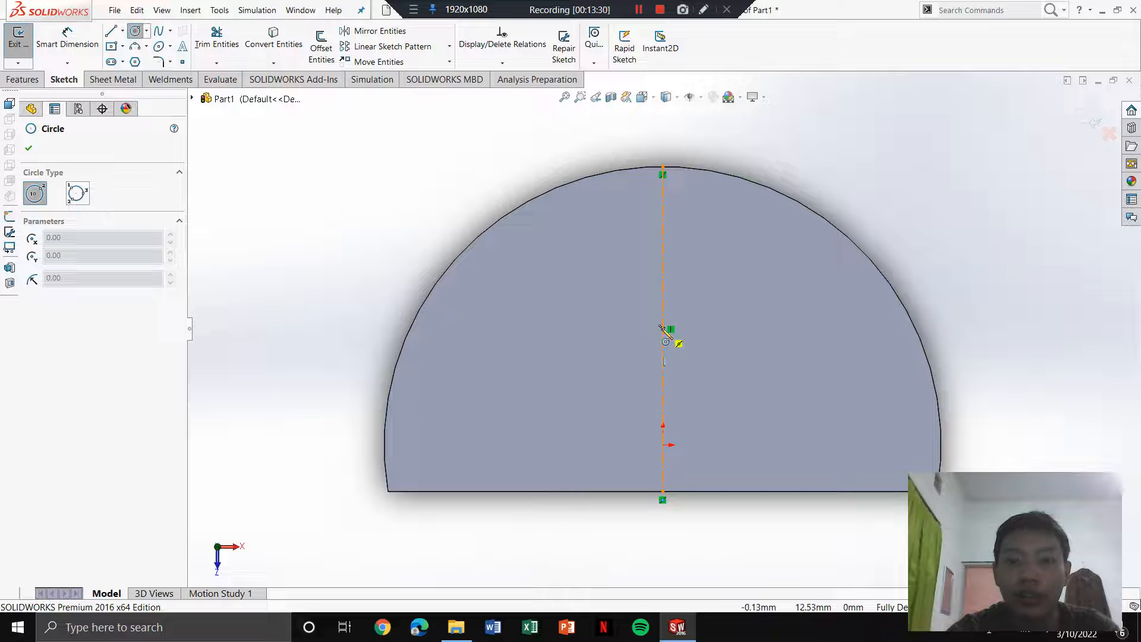
Step: Sketch a circle centered on the midpoint of the vertical centerline and dimension its diameter to 15 mm
left_click(663, 329)
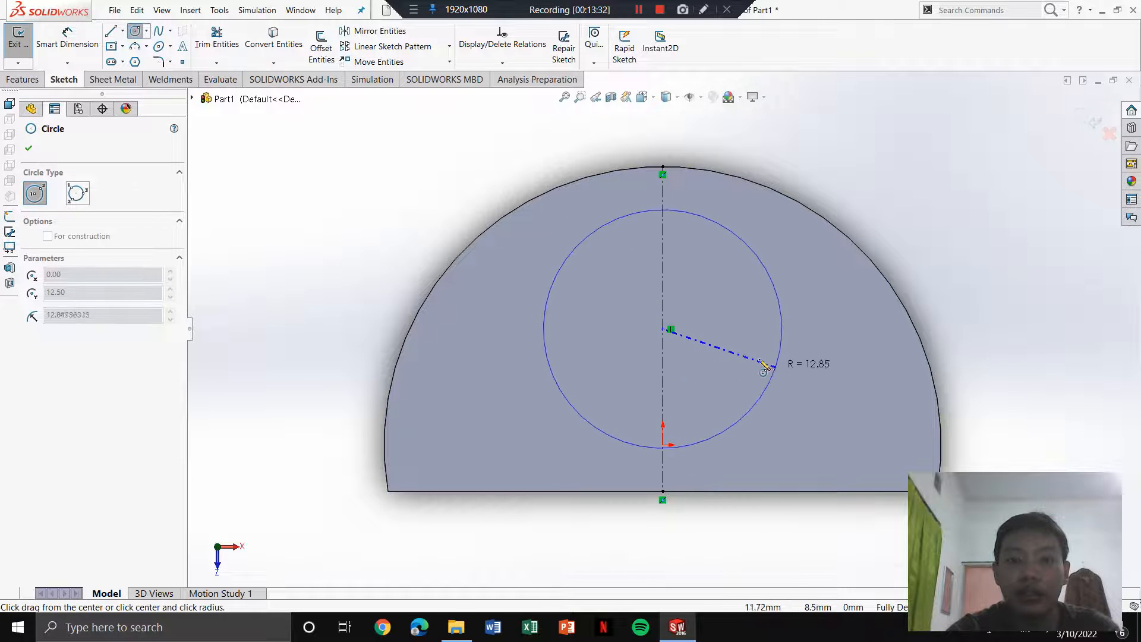
left_click(720, 355)
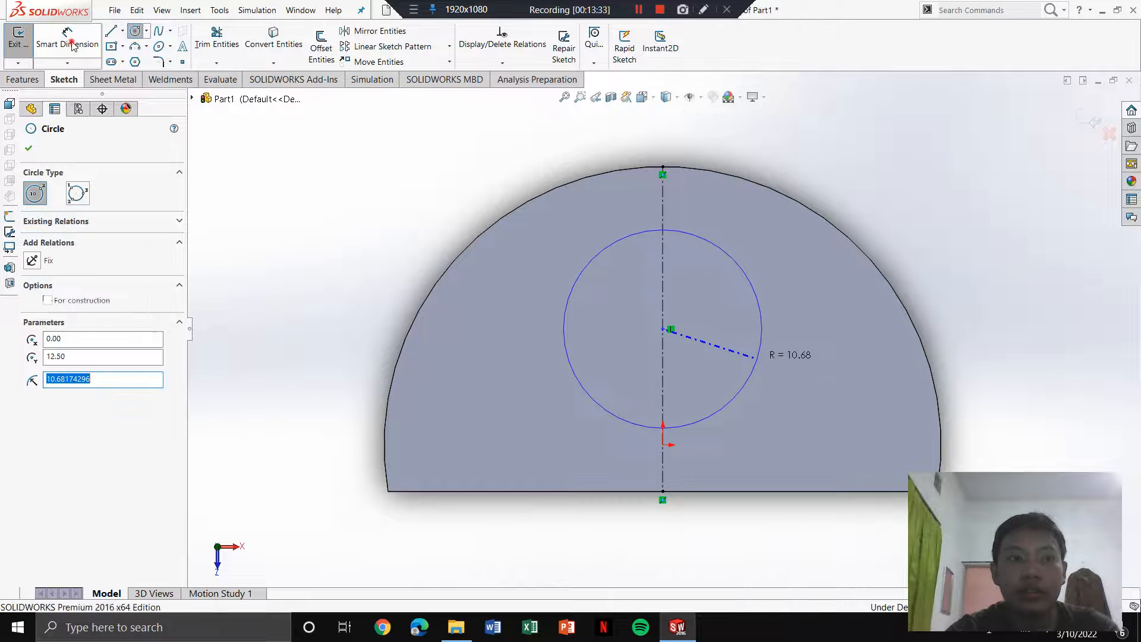
left_click(70, 45)
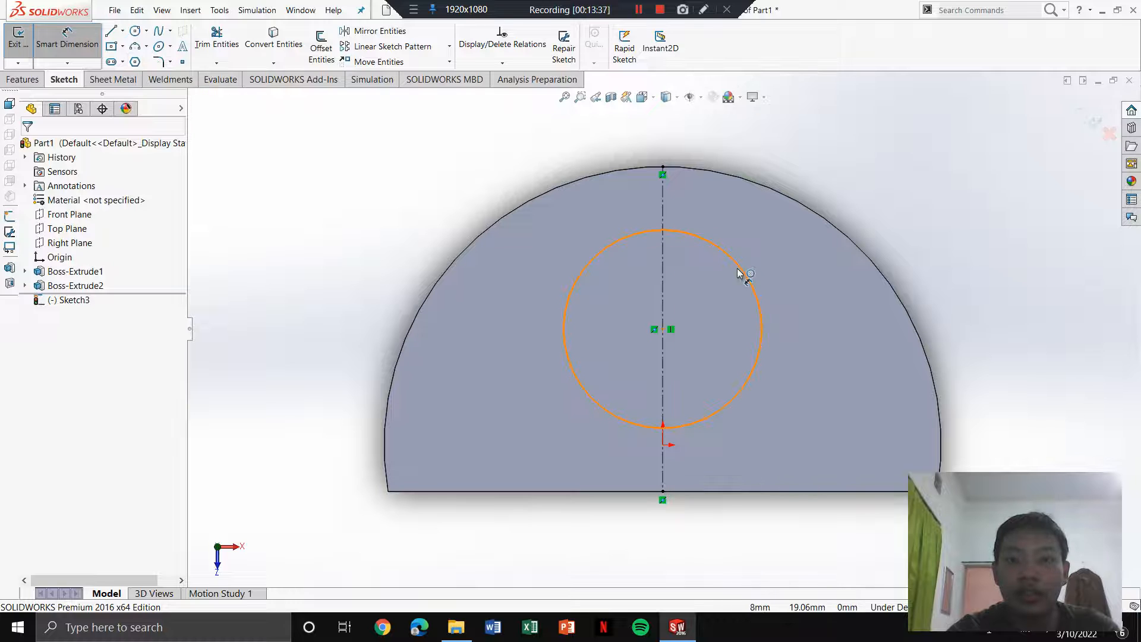
left_click(763, 275)
left_click(842, 293)
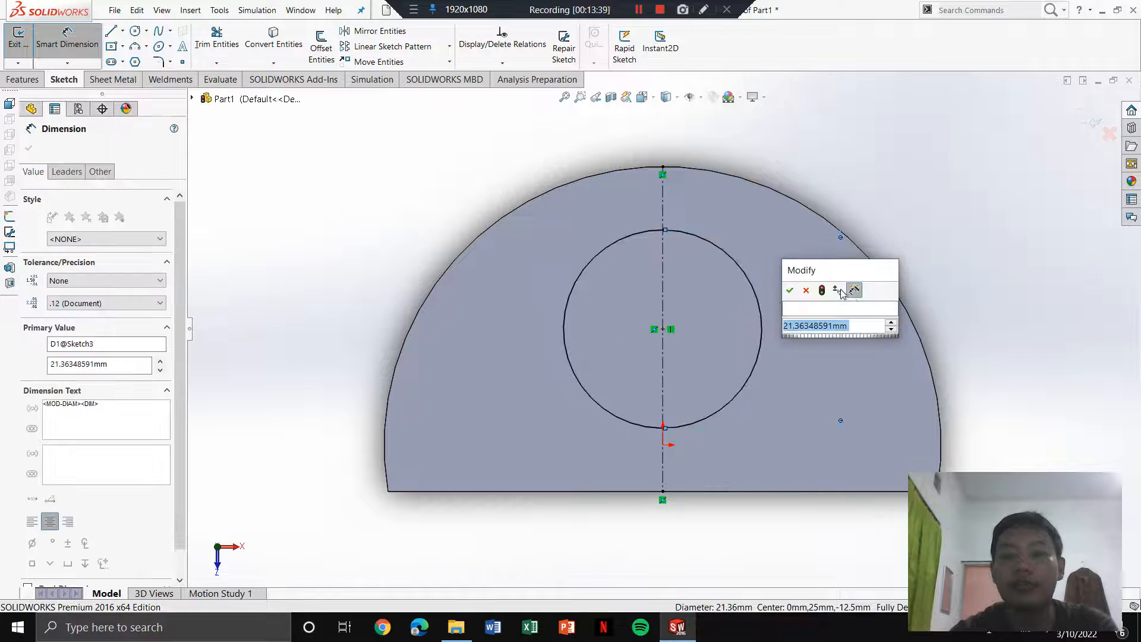
type("15")
key("Return")
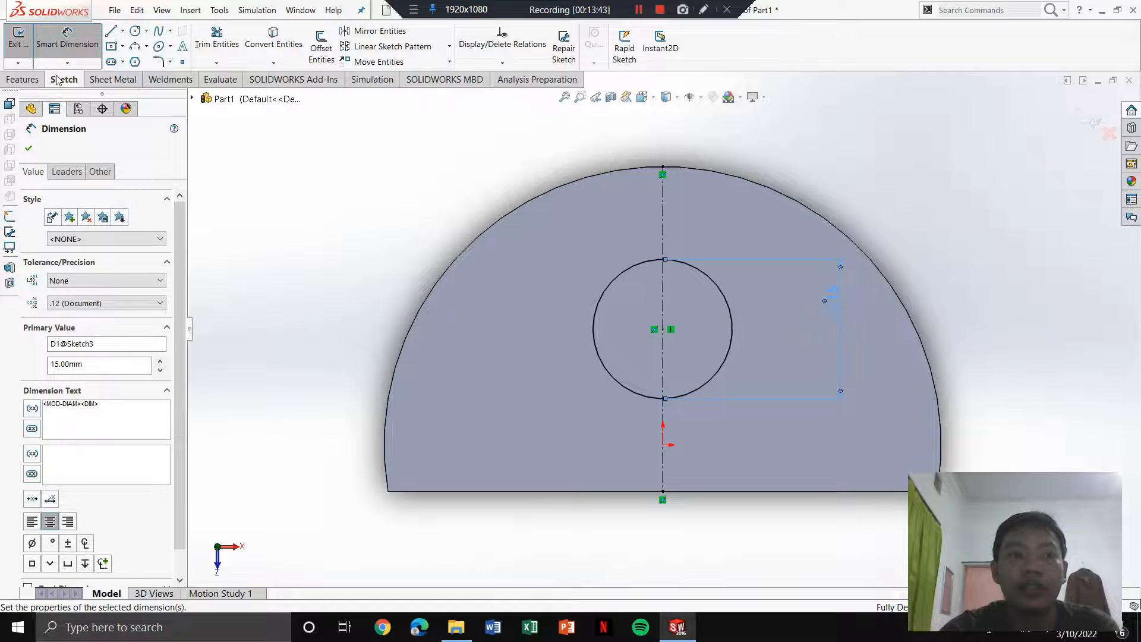
Step: Cut-extrude the 15 mm circle from the cap face through the part, using the Through All end condition
mouse_move(739, 344)
middle_mouse_down()
mouse_move(660, 338)
mouse_move(594, 380)
mouse_move(635, 381)
mouse_move(726, 344)
middle_mouse_up()
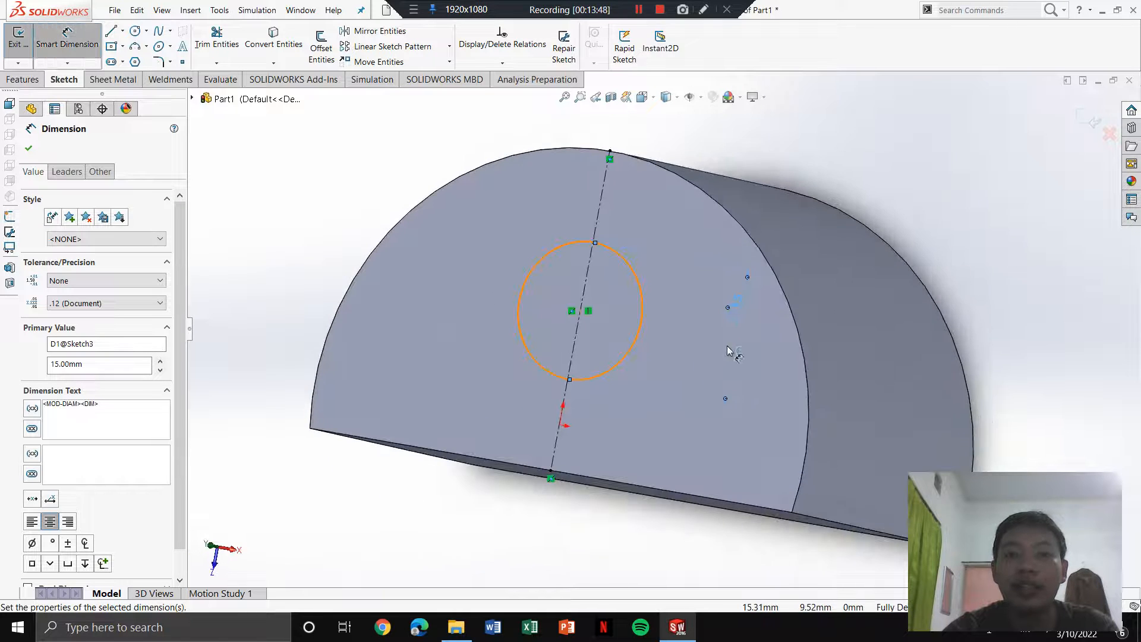
left_click(23, 79)
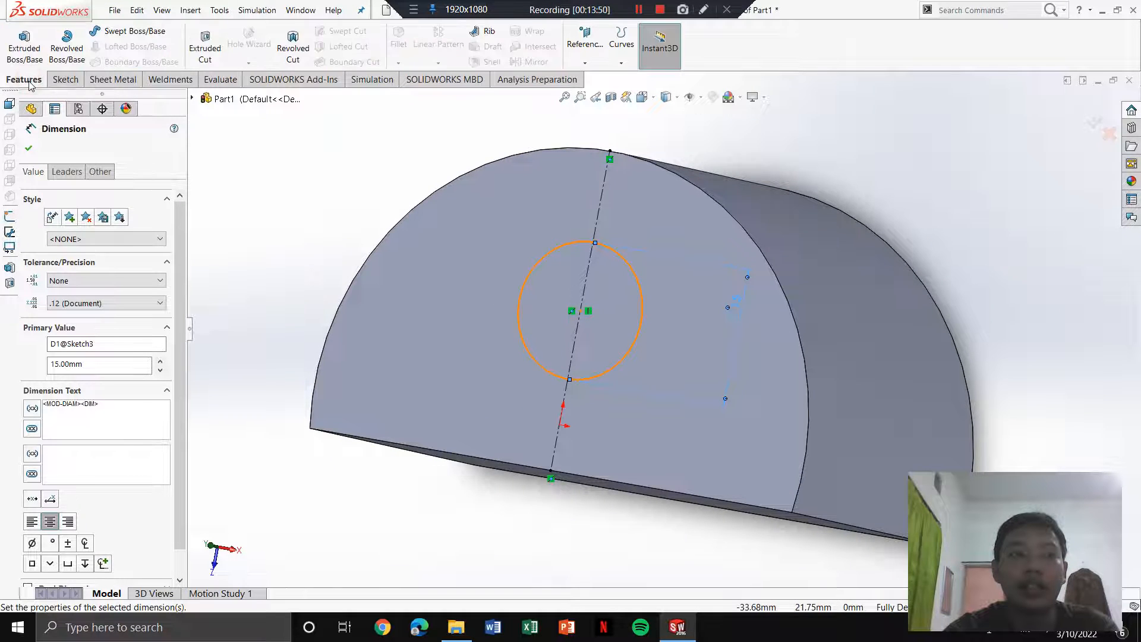
left_click(206, 63)
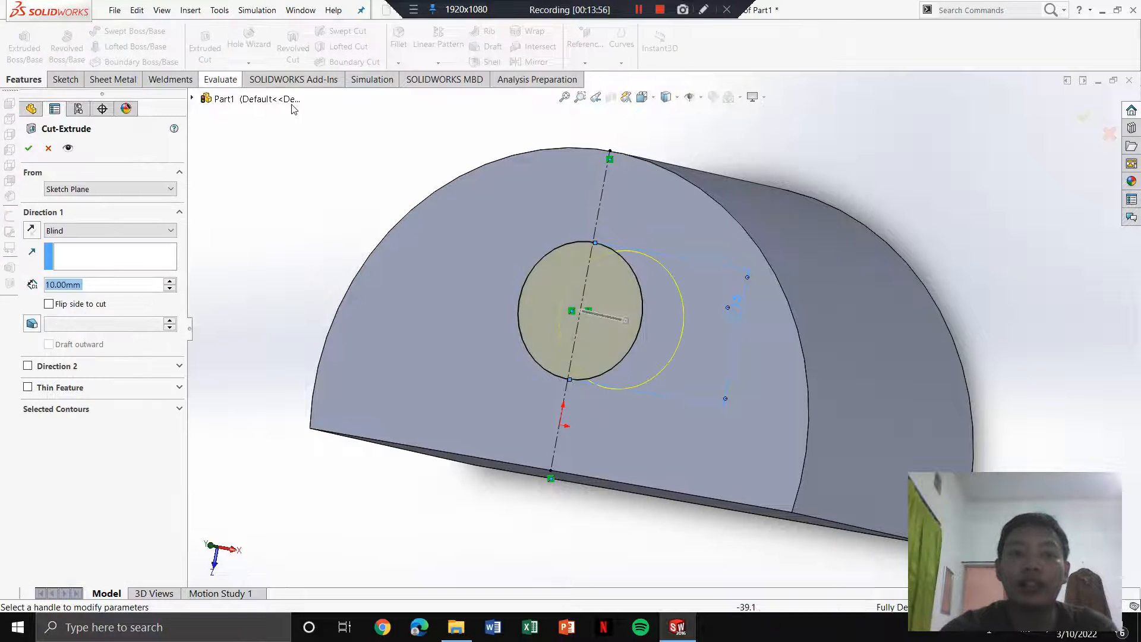
mouse_move(838, 279)
middle_mouse_down()
mouse_move(698, 262)
mouse_move(841, 255)
mouse_move(848, 265)
middle_mouse_up()
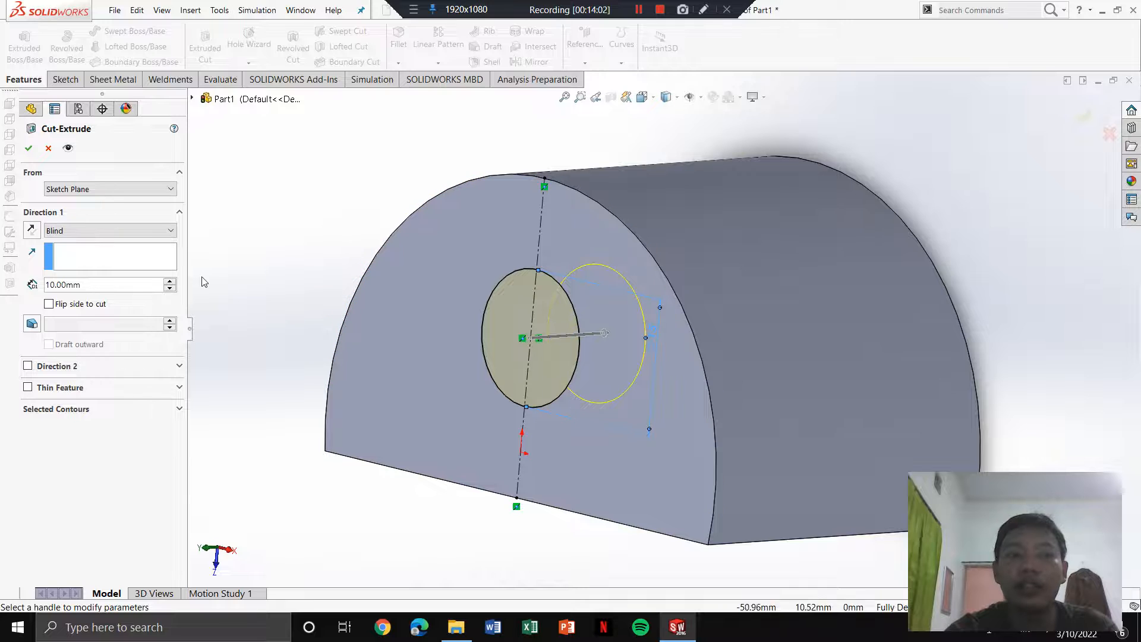
left_click(94, 286)
left_click(51, 285)
left_click(113, 286)
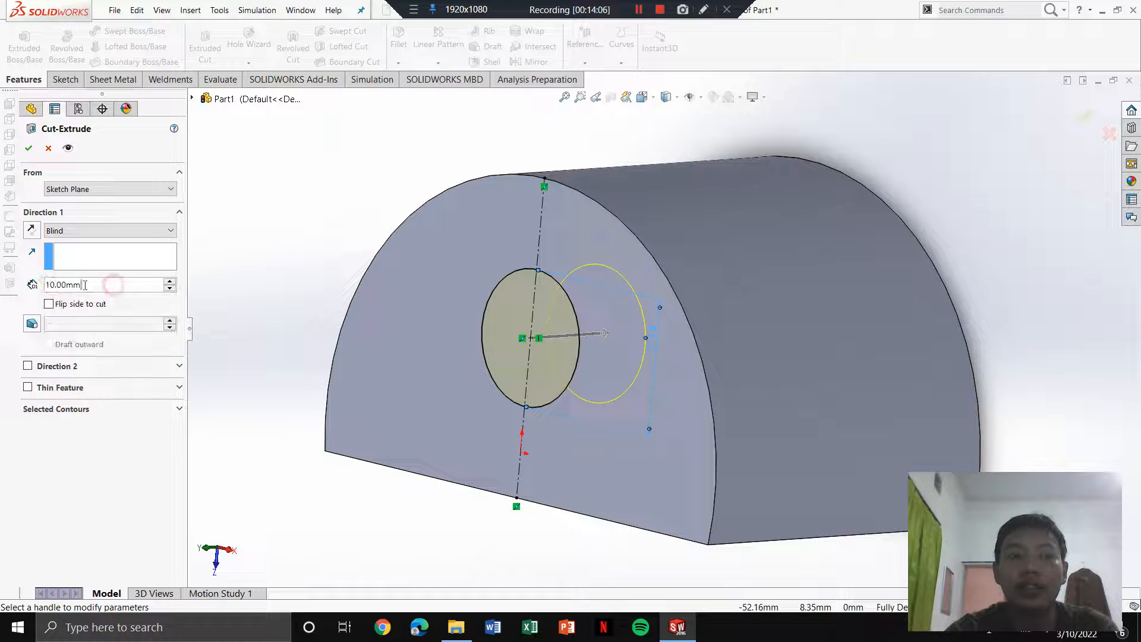
middle_click_drag(755, 284, 672, 283)
scroll(672, 283, "up", 3)
middle_click_drag(794, 304, 701, 300)
left_click(157, 233)
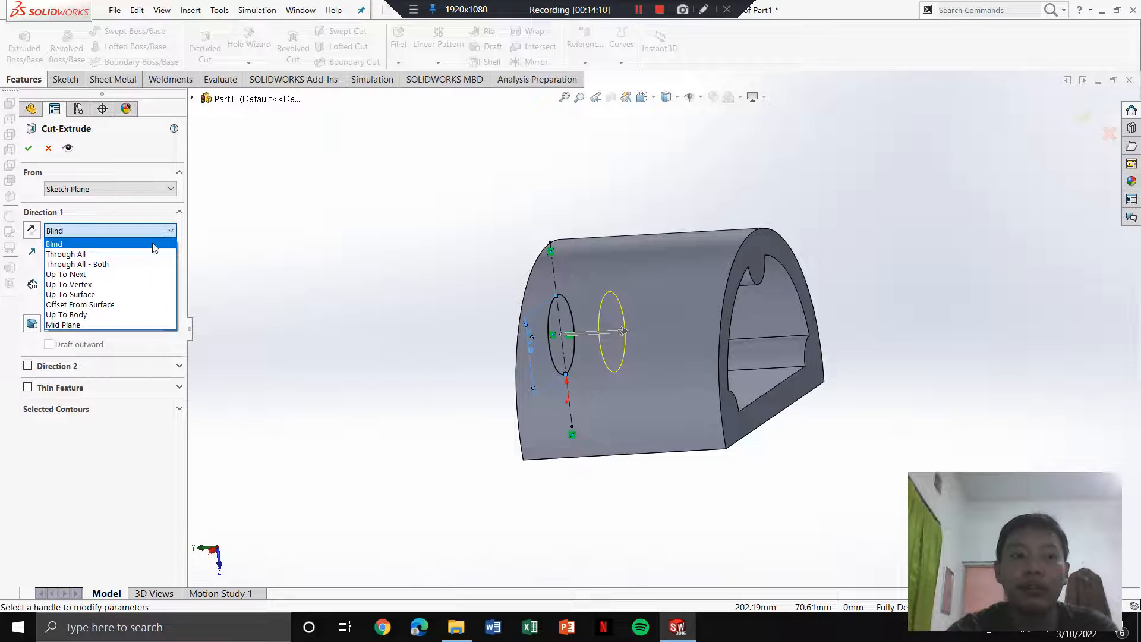
left_click(147, 253)
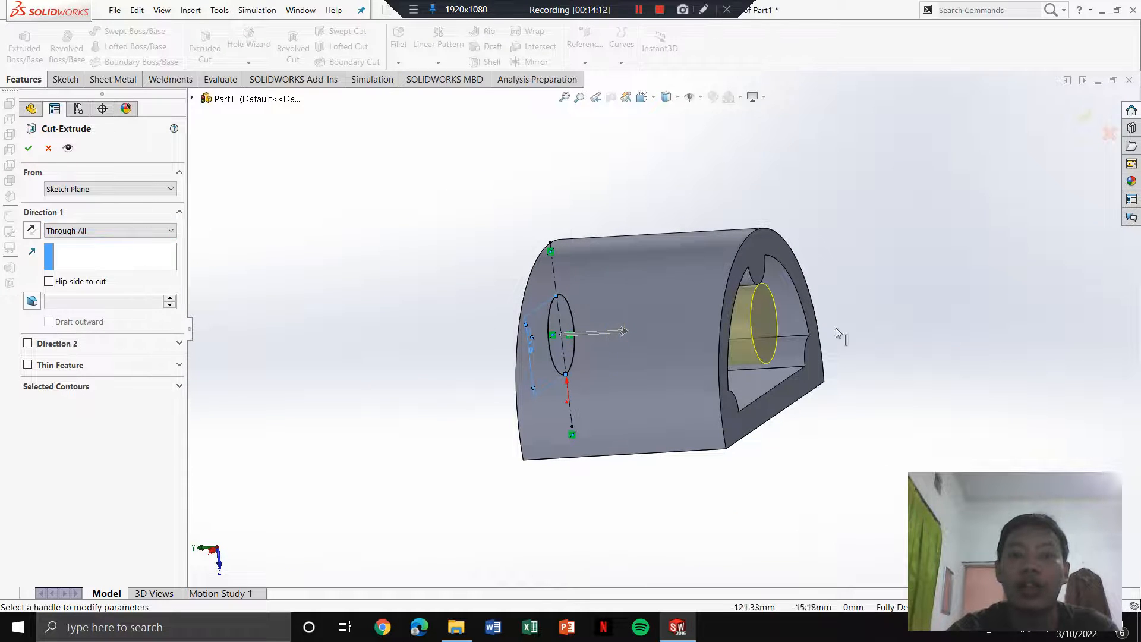
middle_click_drag(837, 333, 658, 389)
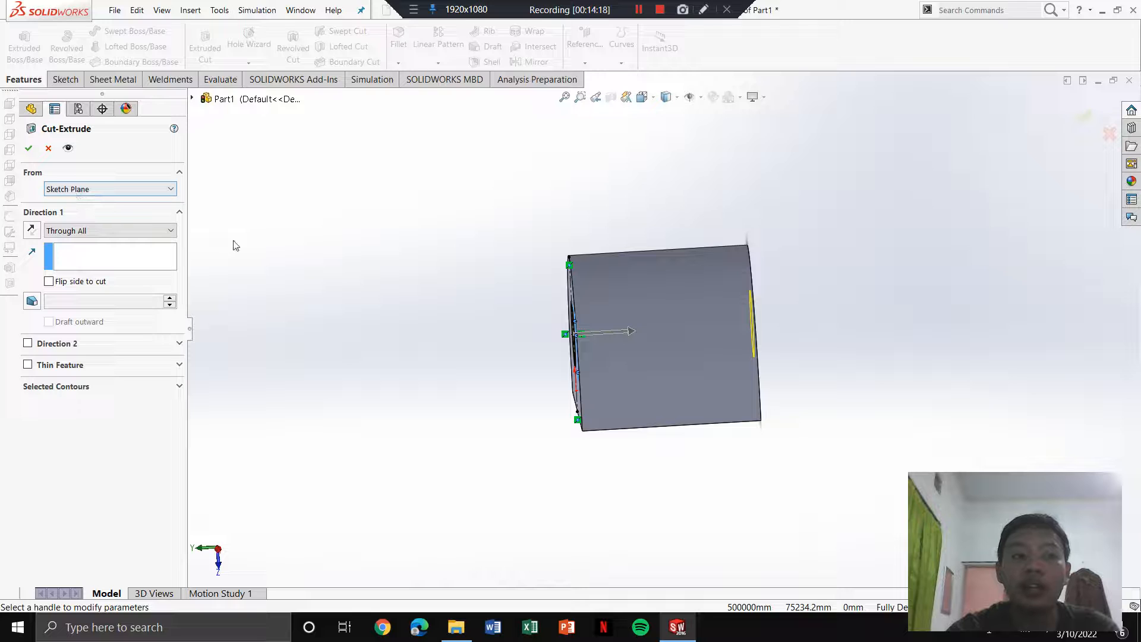
left_click(26, 148)
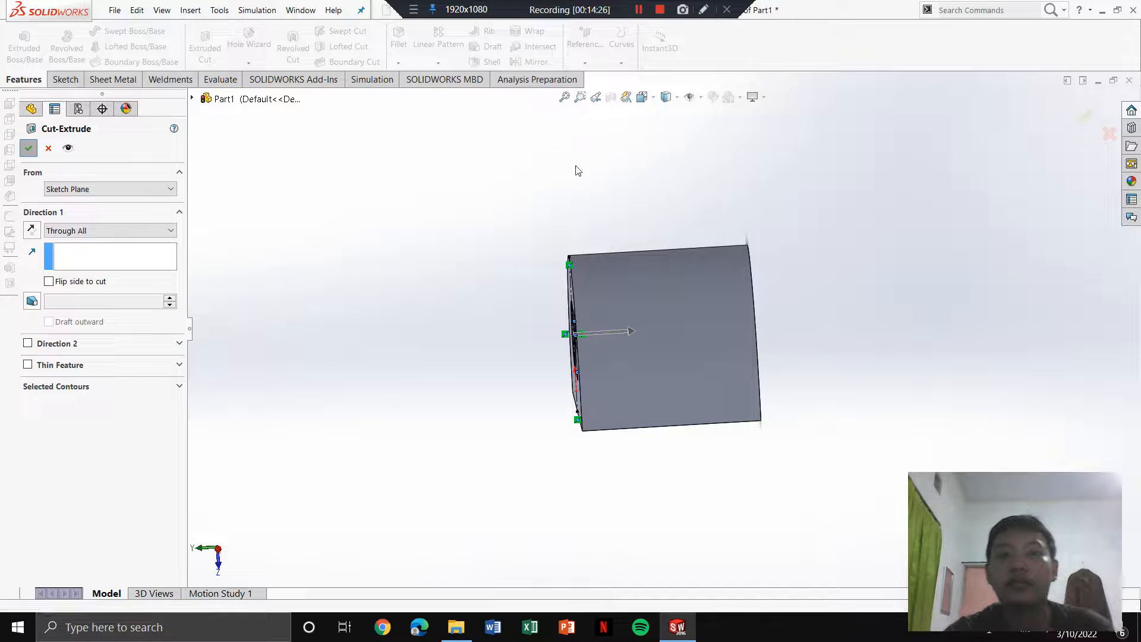
middle_click_drag(759, 304, 807, 292)
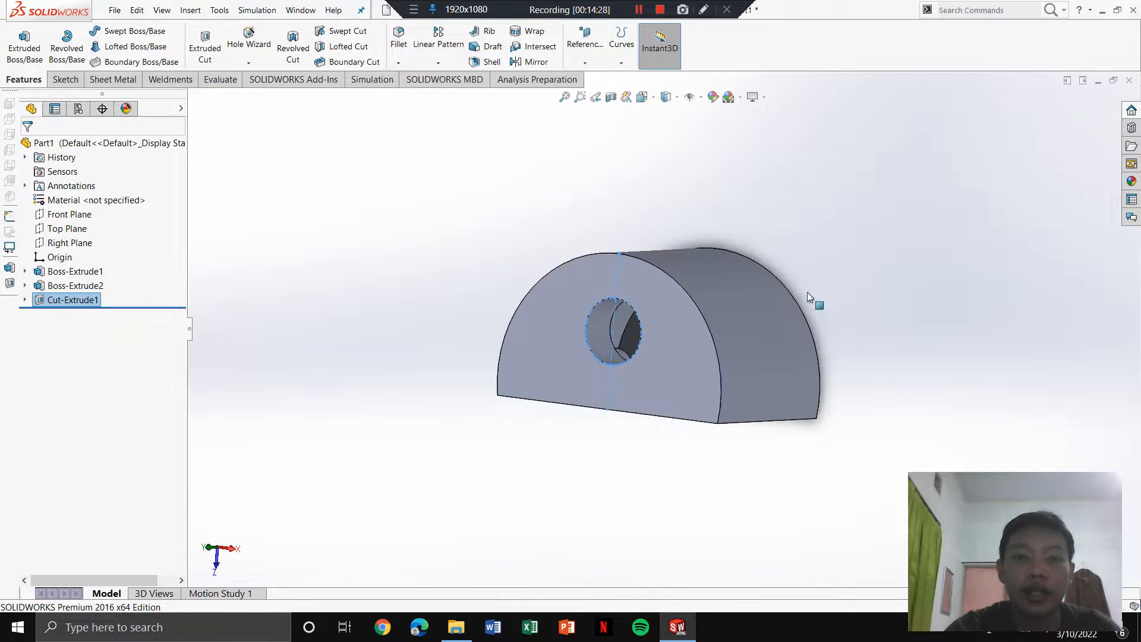
middle_click_drag(915, 260, 756, 321)
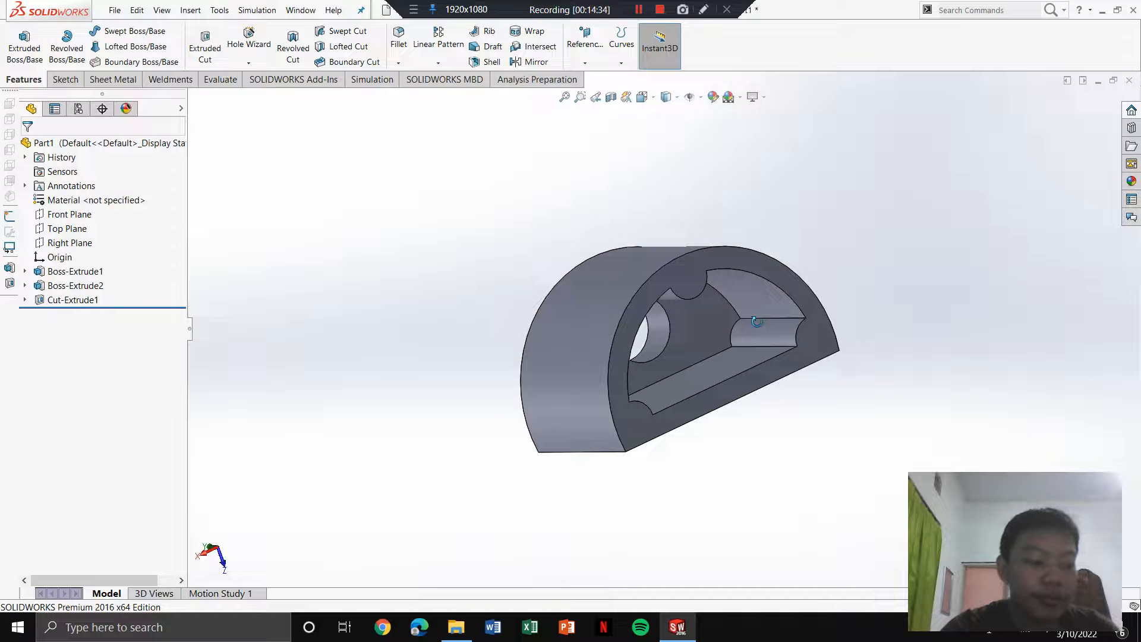
middle_click_drag(756, 322, 592, 283)
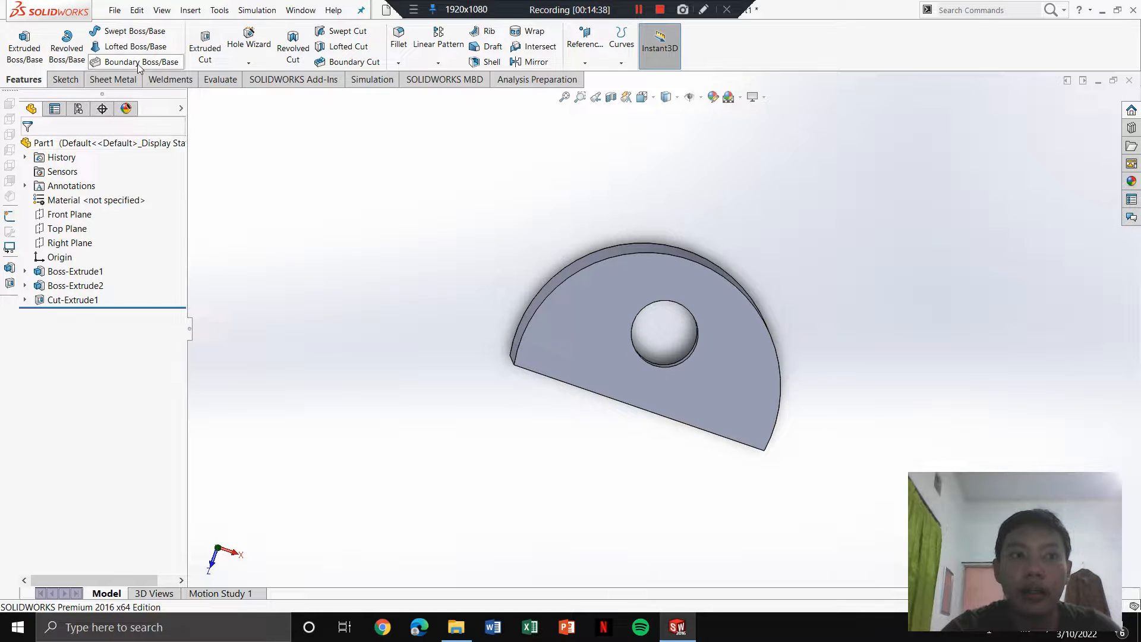
left_click(63, 80)
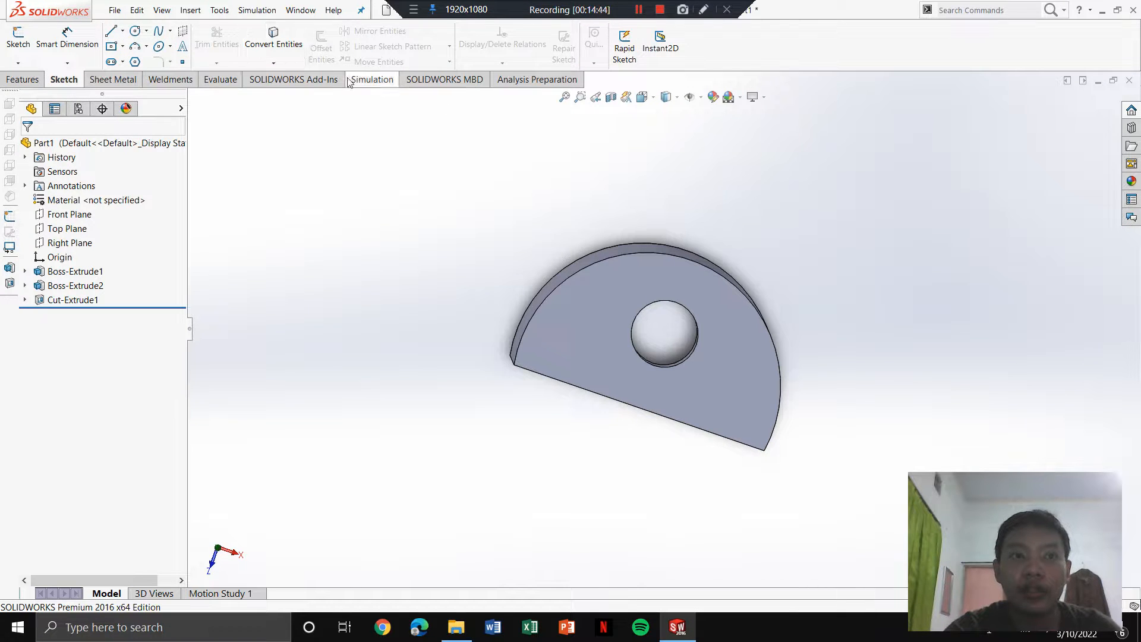
middle_click_drag(901, 316, 730, 227)
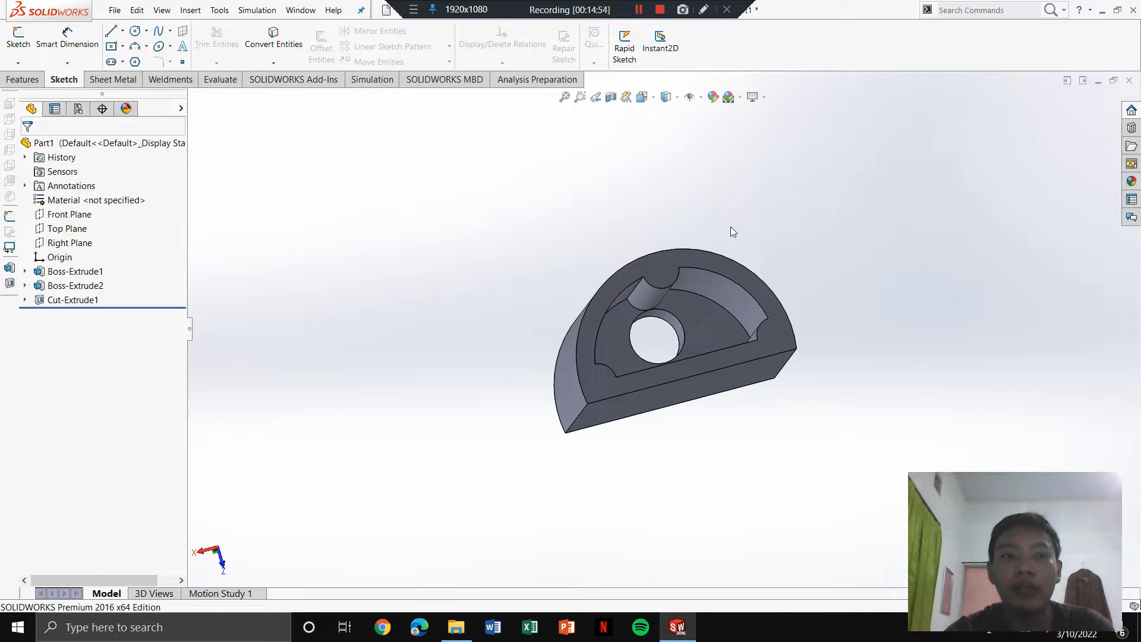